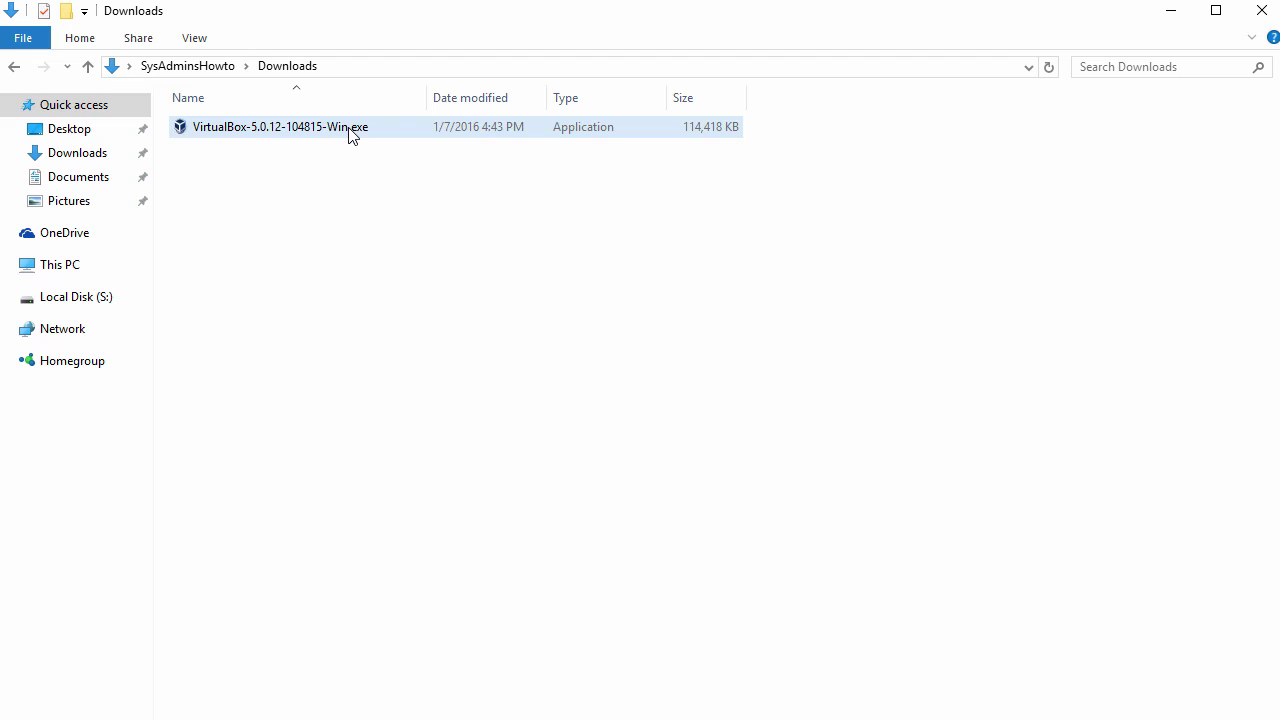
Step: Run the VirtualBox-5.0.12-104815-Win.exe installer and launch VirtualBox Manager
left_click(352, 136)
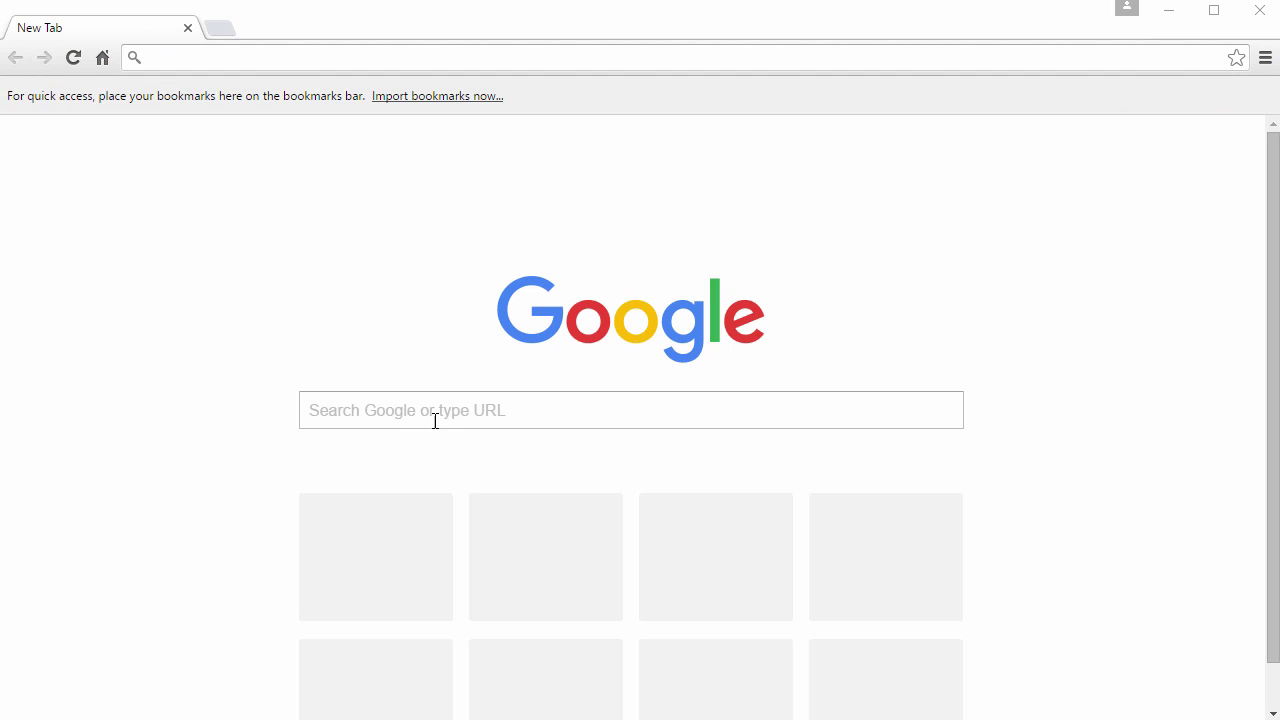
left_click(435, 420)
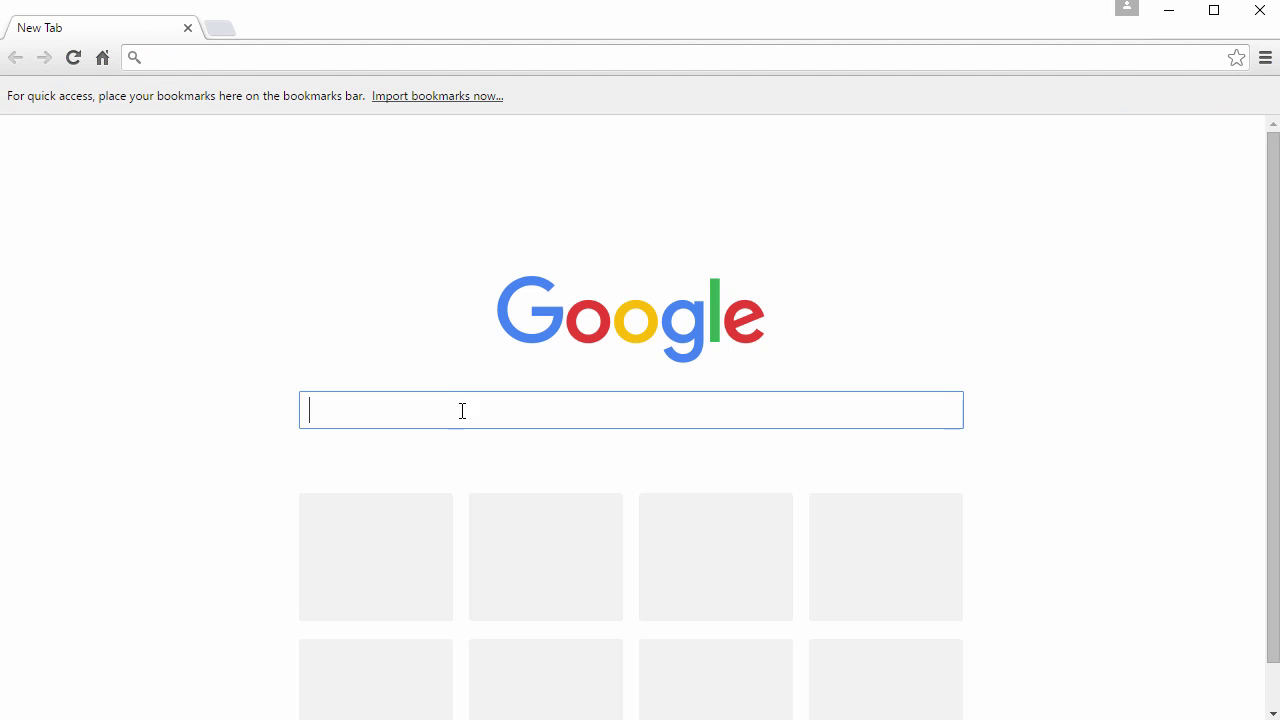
type("debian")
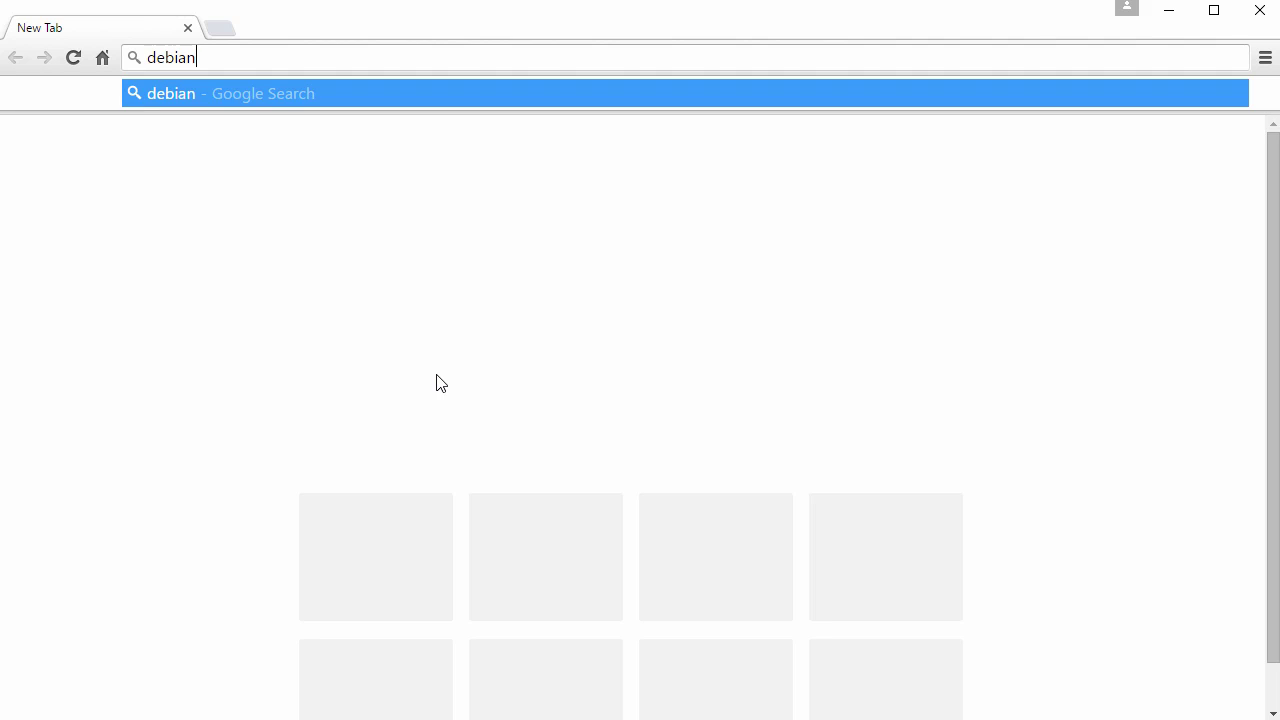
key("Return")
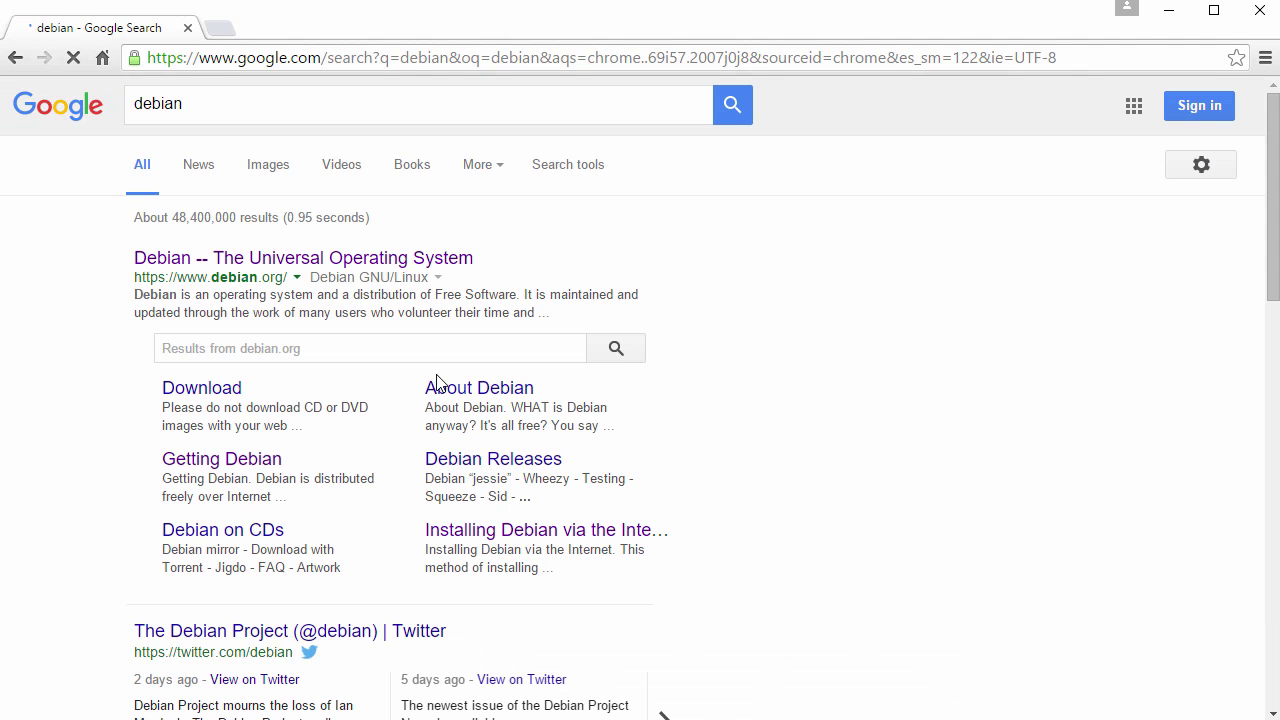
left_click_drag(137, 280, 288, 280)
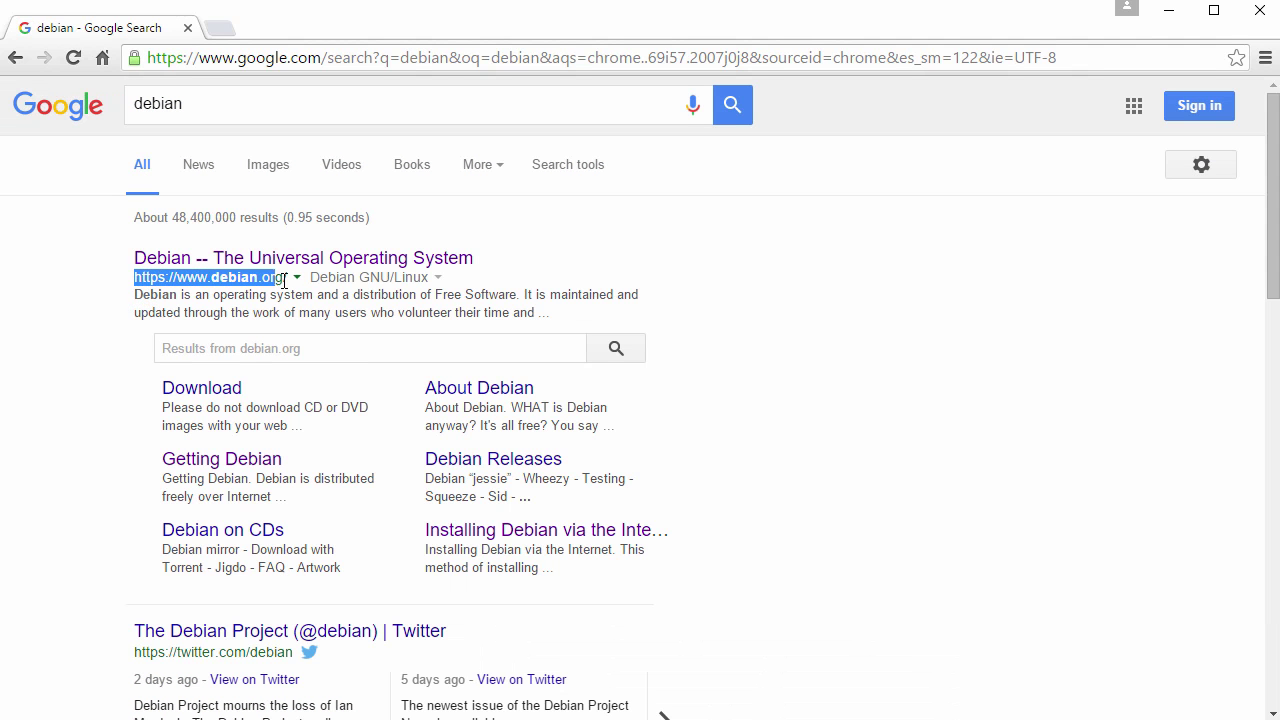
left_click(394, 262)
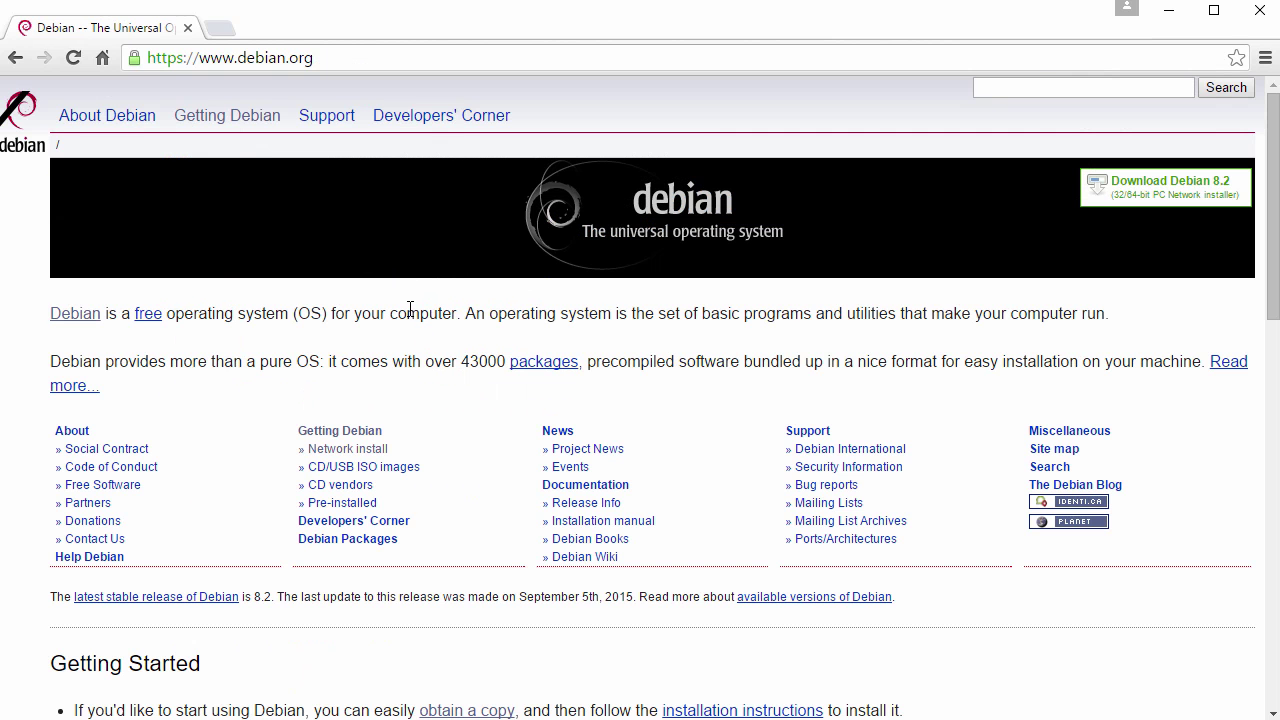
Step: Get the amd64 netinst image via Getting Debian, confirm debian-8.2.0-amd64-netinst.iso in Downloads, return to VirtualBox
left_click(240, 121)
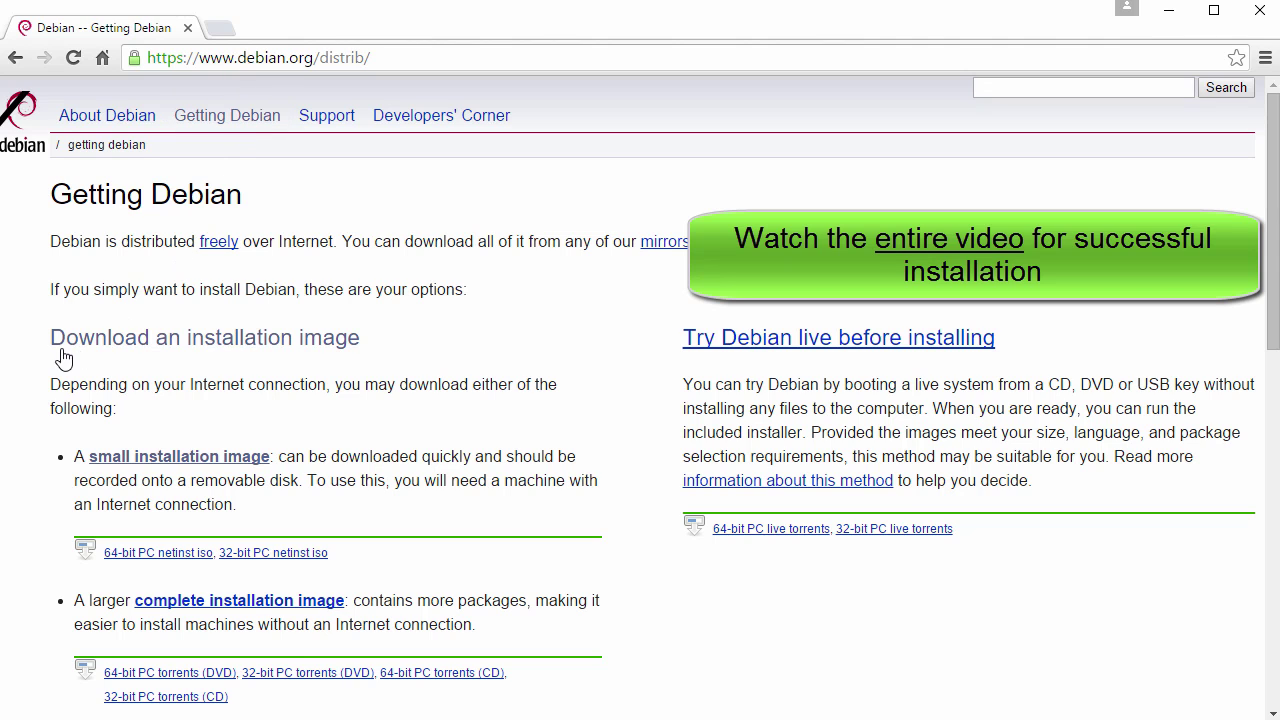
left_click(260, 341)
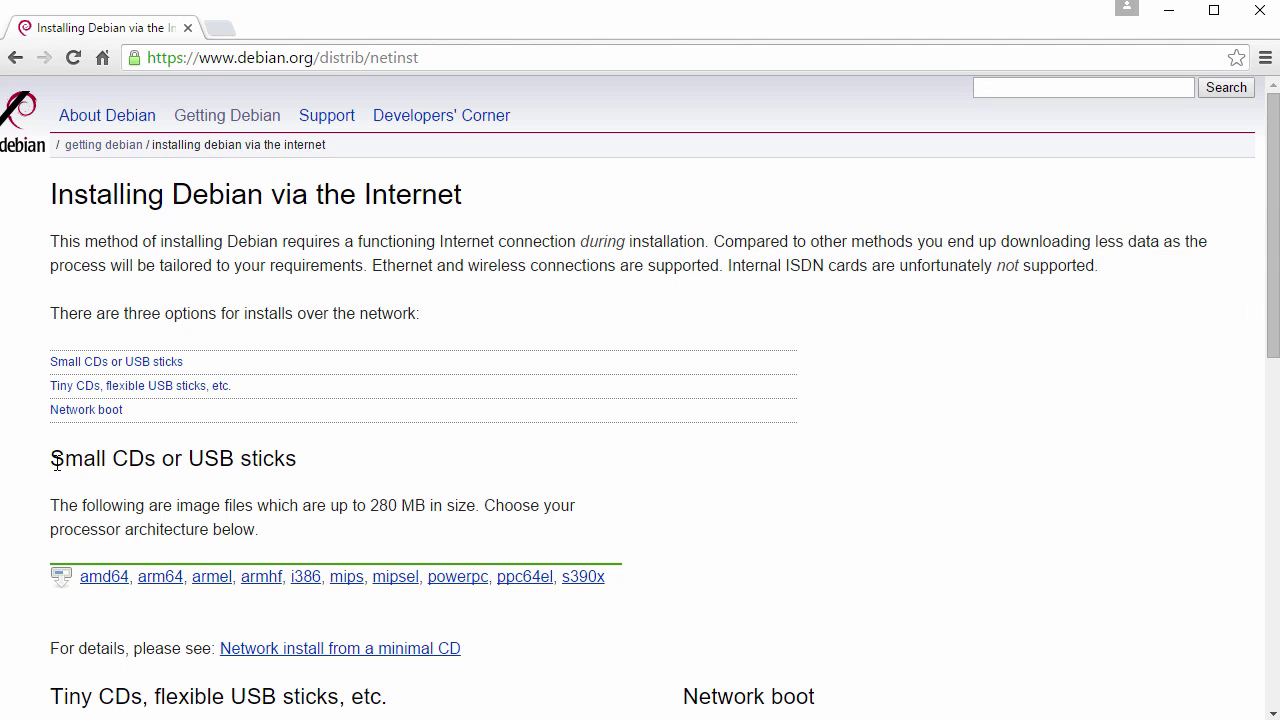
left_click_drag(54, 460, 315, 451)
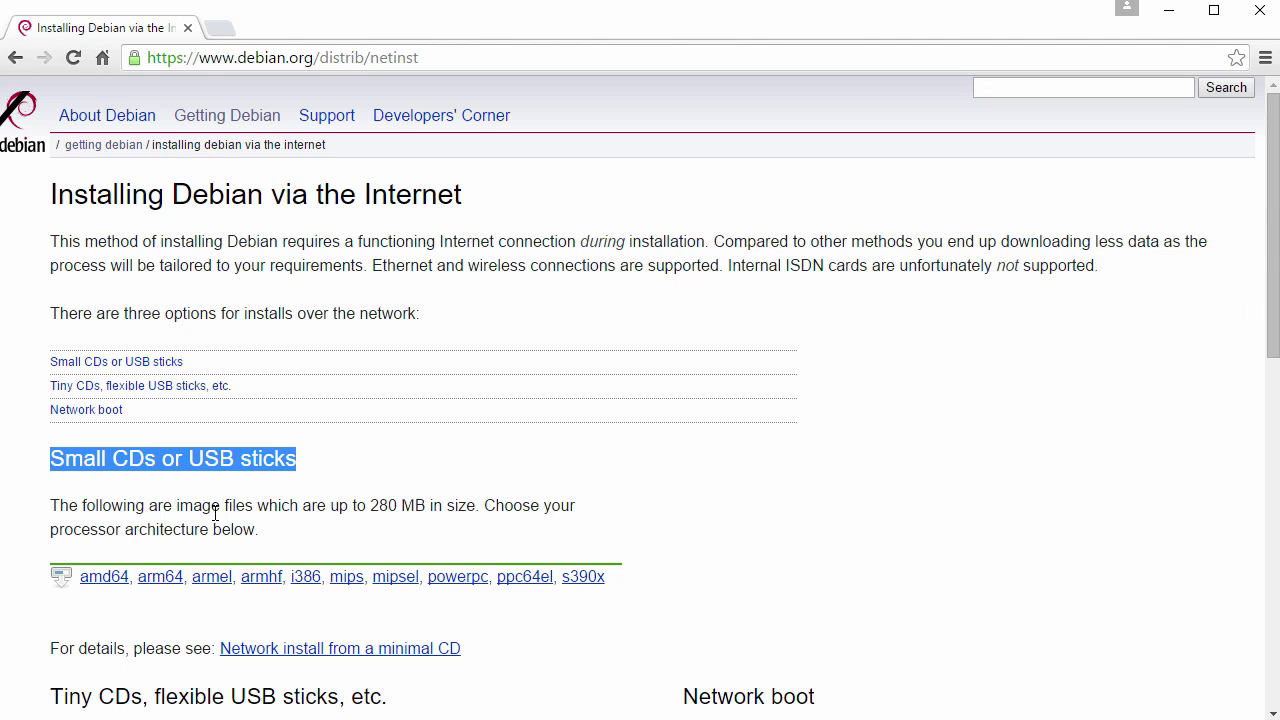
left_click(103, 586)
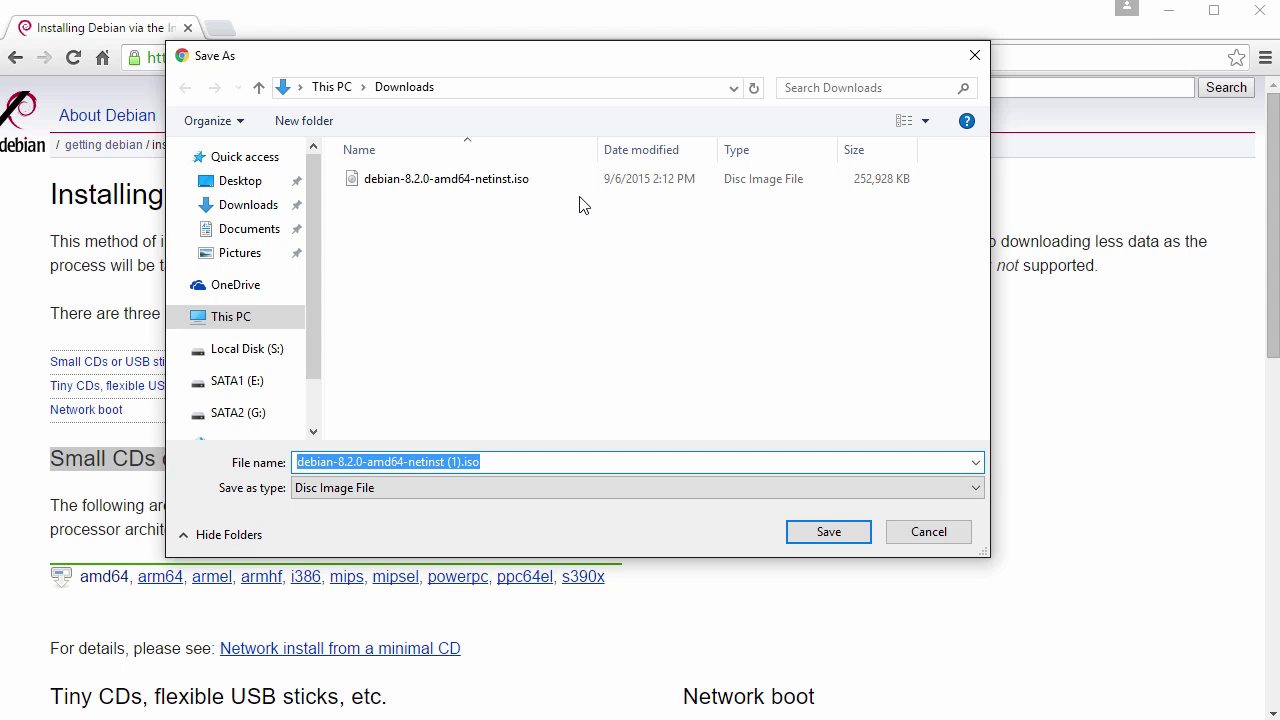
left_click(920, 533)
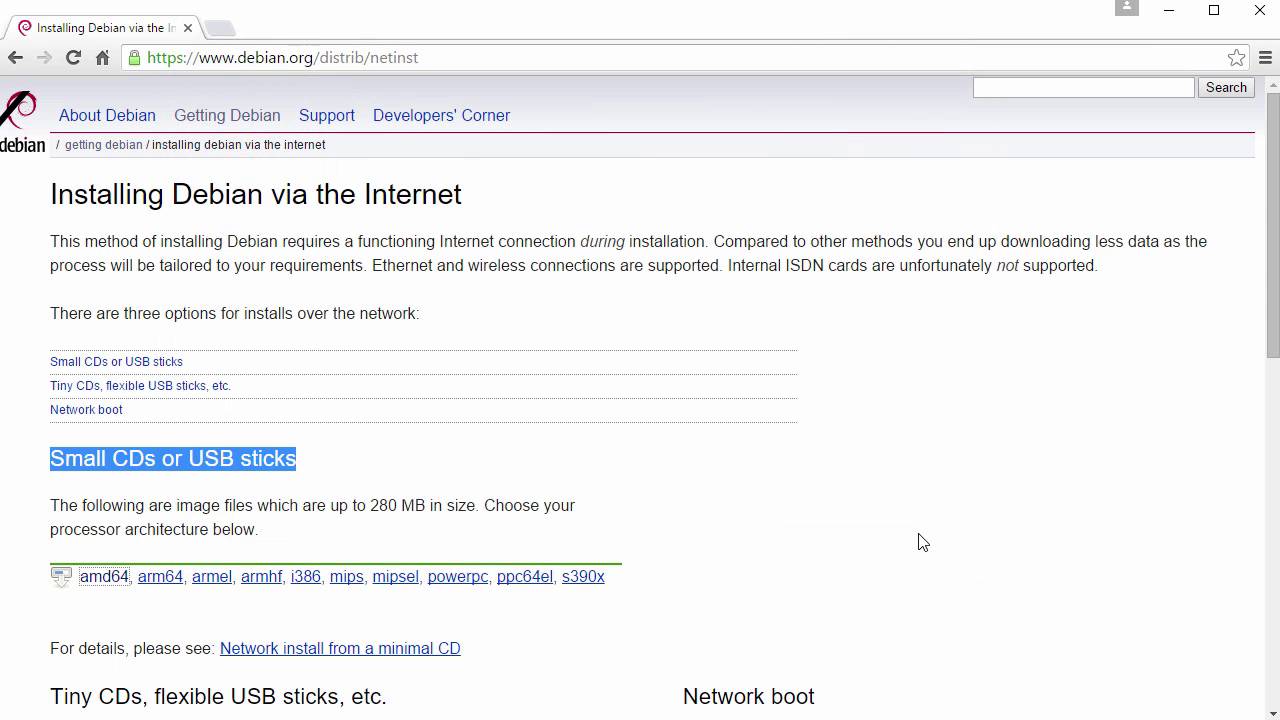
key("alt+Tab")
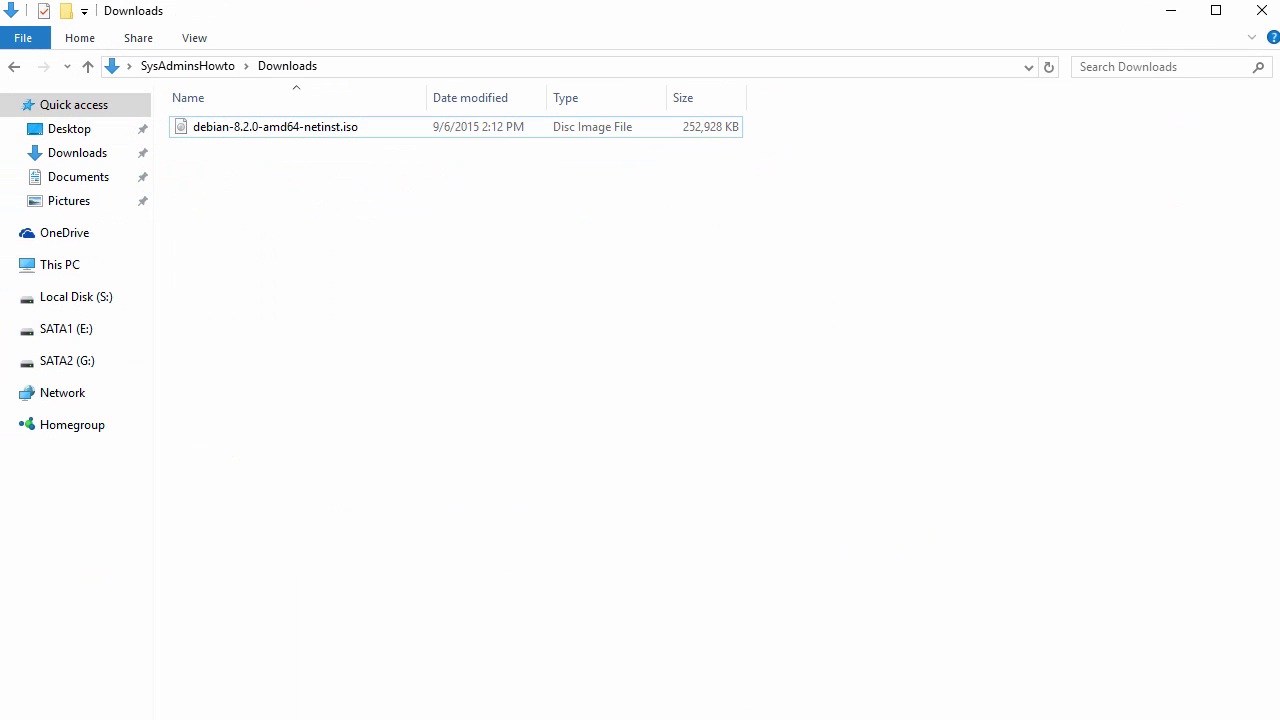
key("alt+Tab")
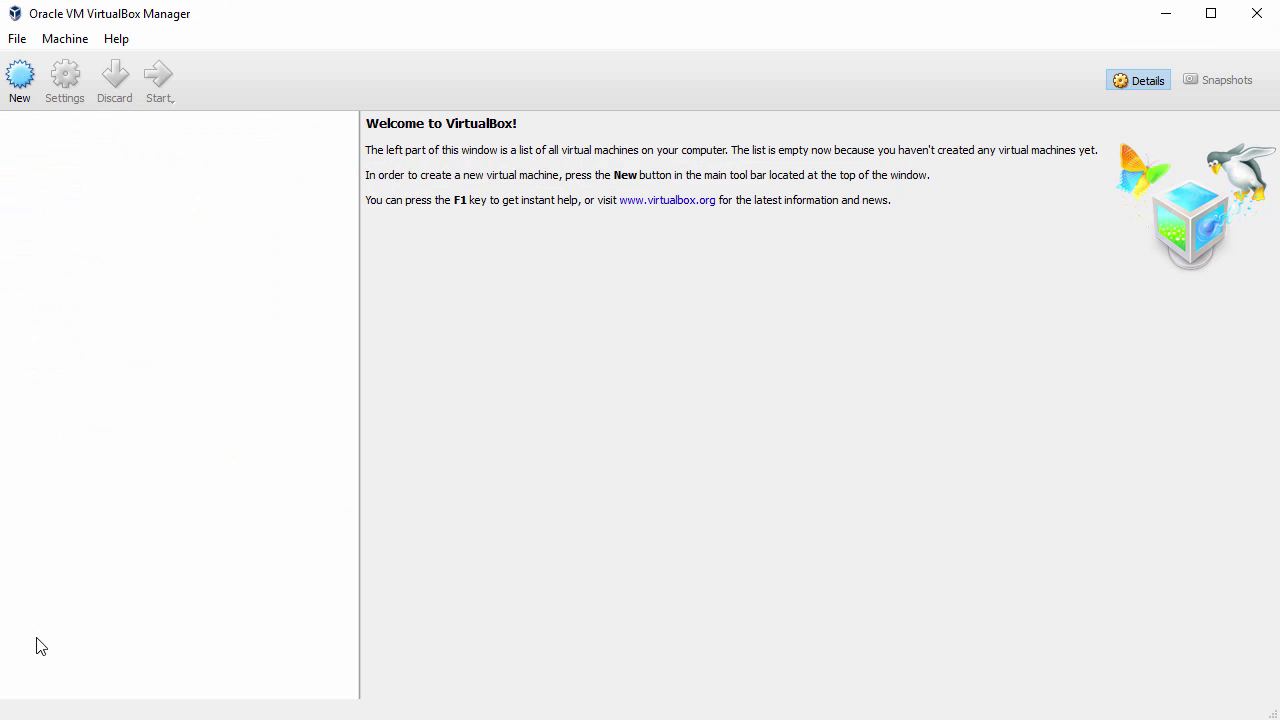
Step: Create the Debian8 VM with 2048 MB memory and a dynamically allocated VDI disk of about 74 GB
left_click(20, 85)
type("Debian8")
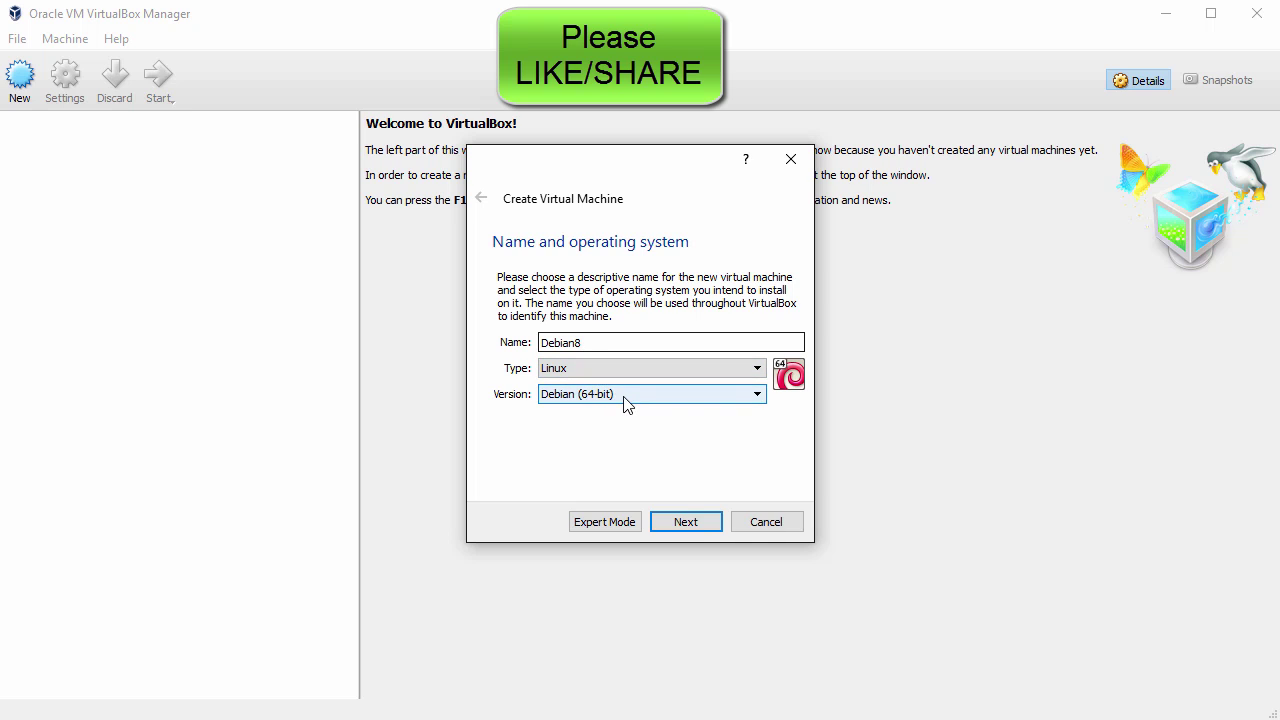
left_click(697, 527)
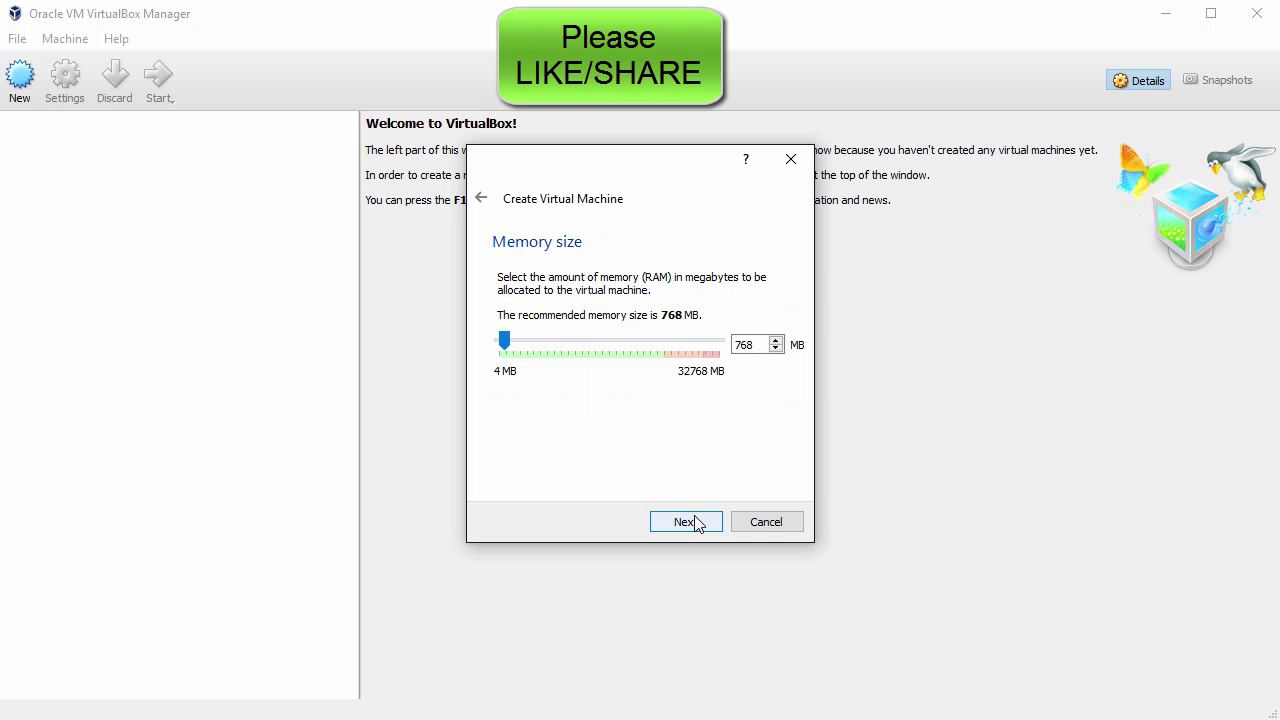
type("2048")
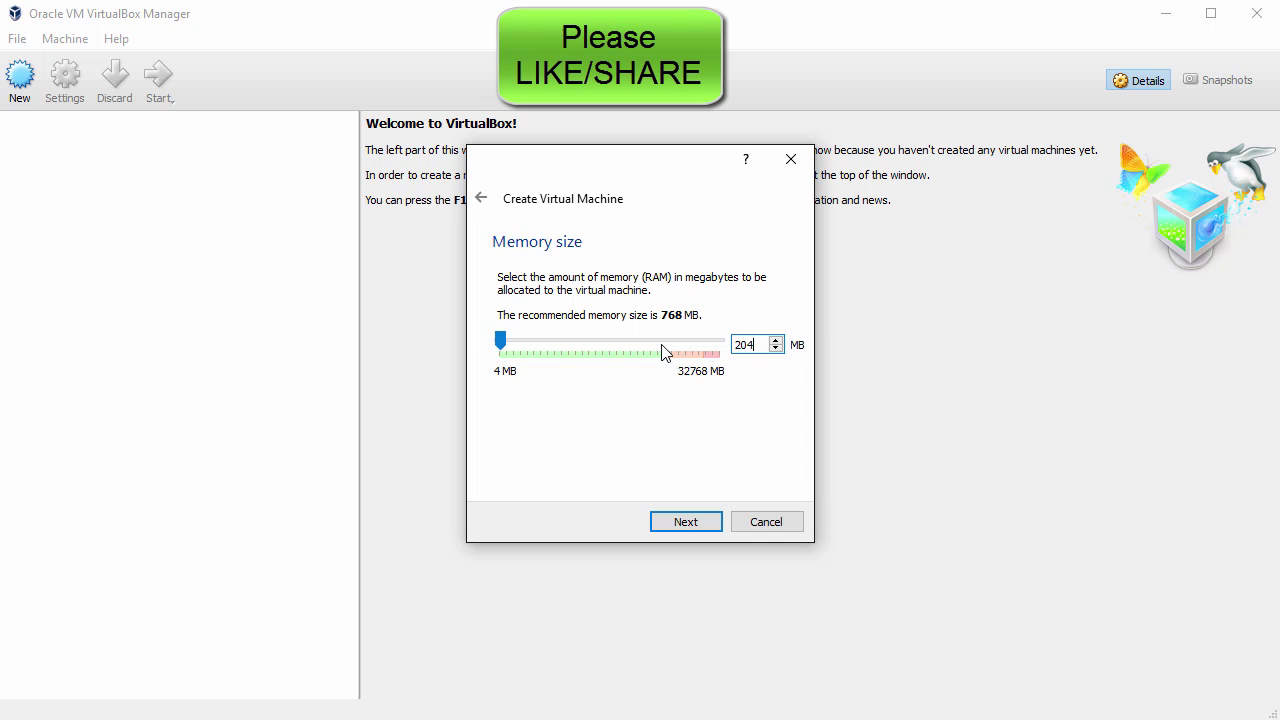
left_click(695, 528)
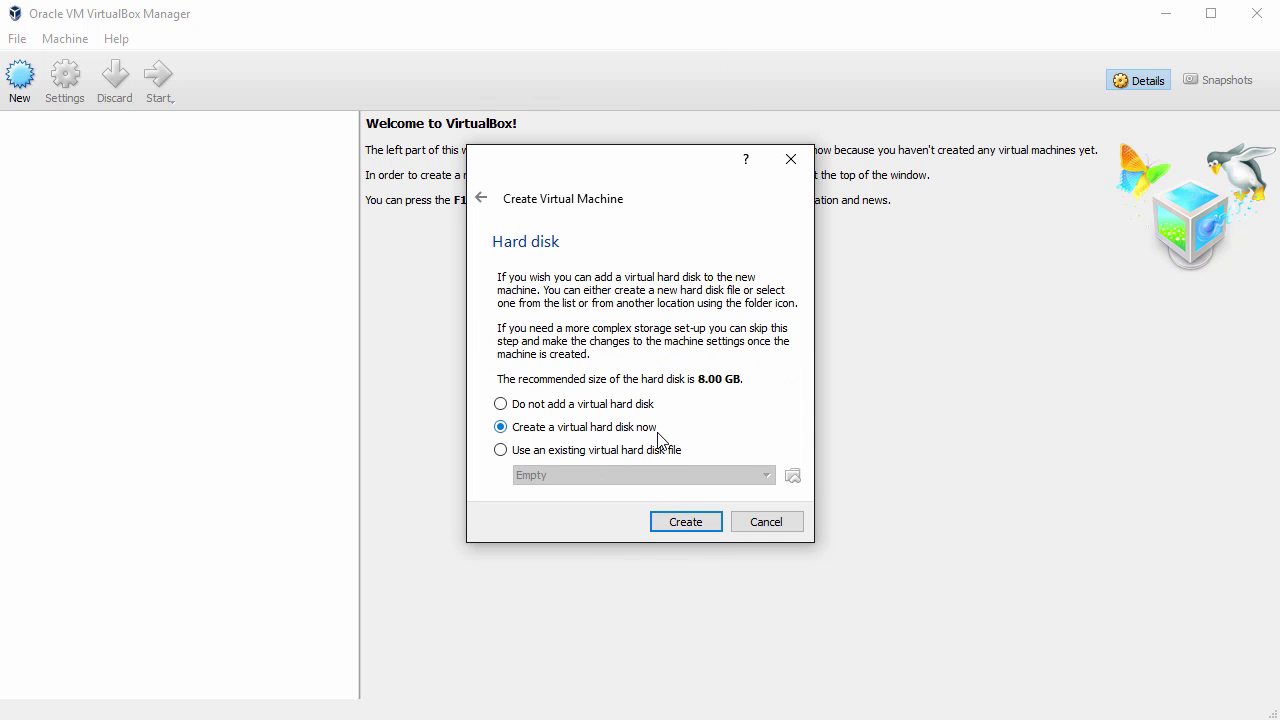
left_click(688, 521)
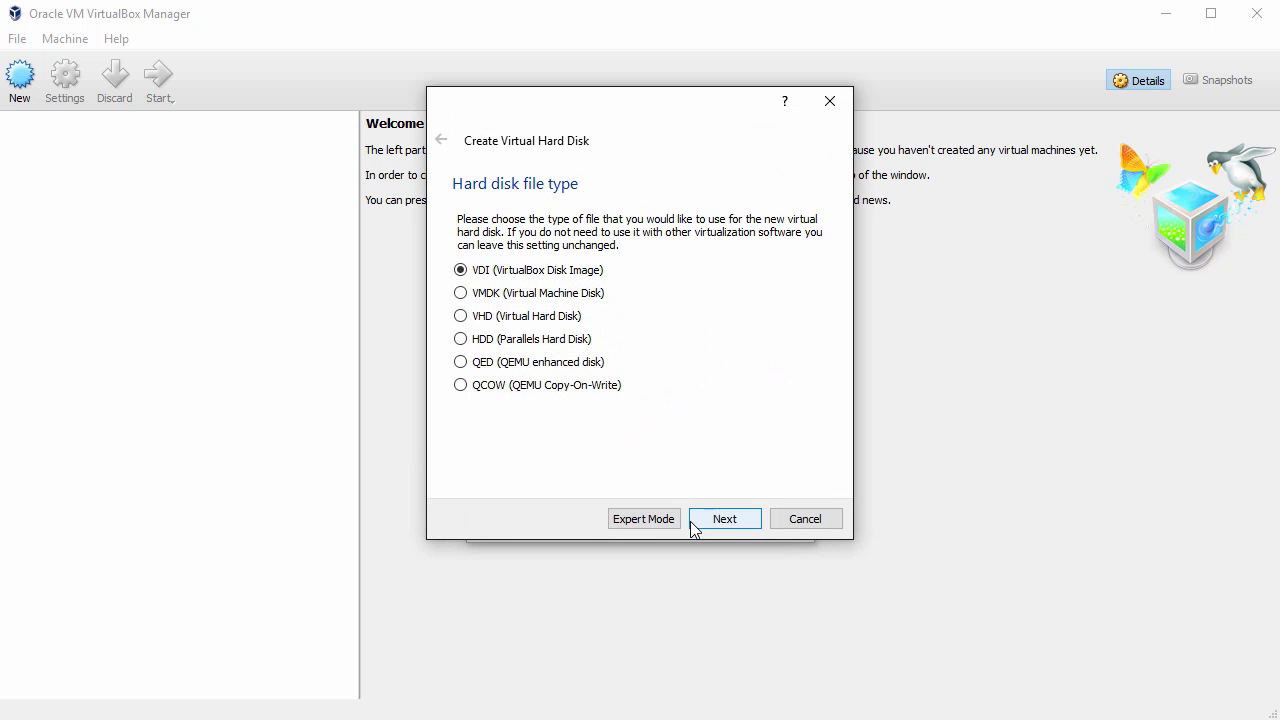
left_click(731, 528)
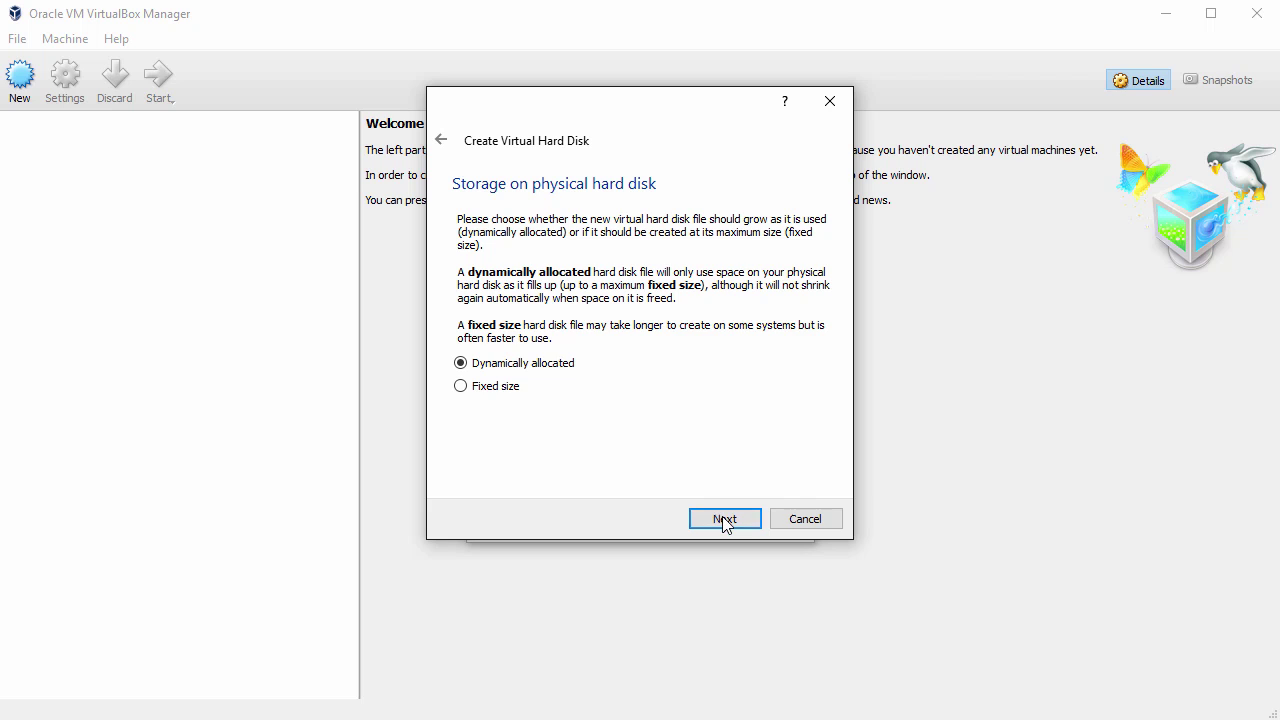
left_click(724, 520)
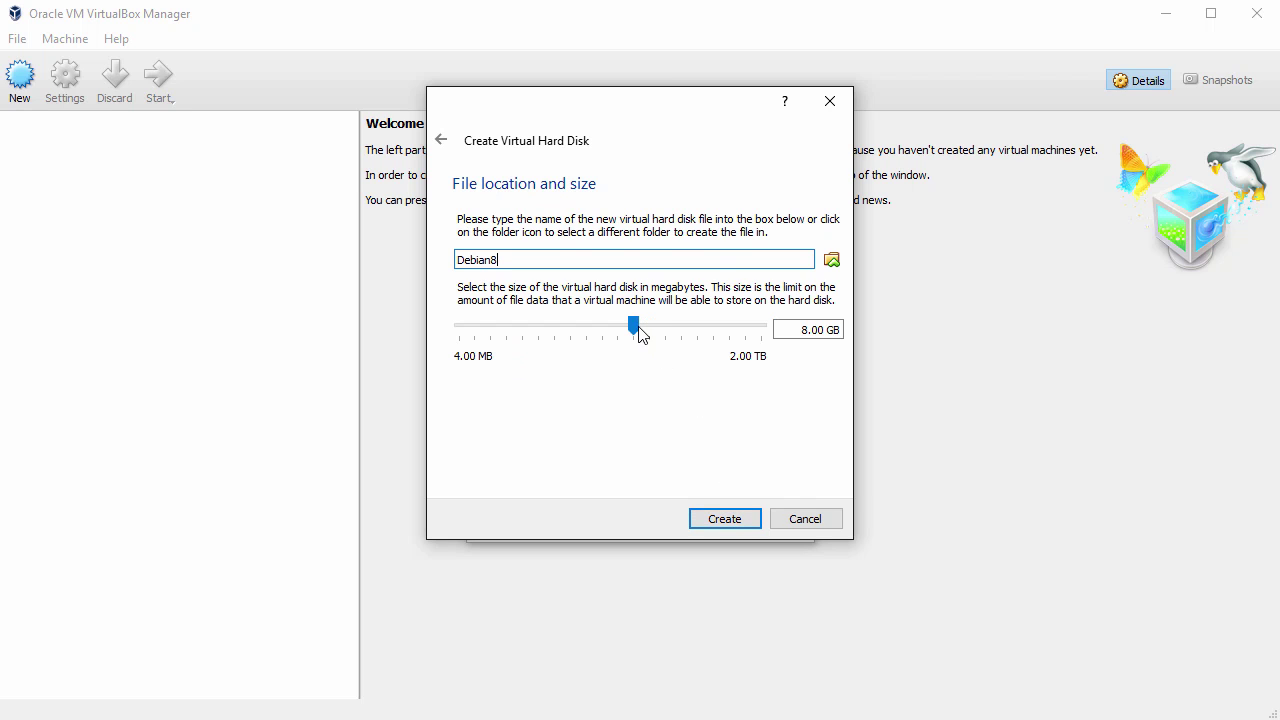
left_click_drag(635, 328, 689, 343)
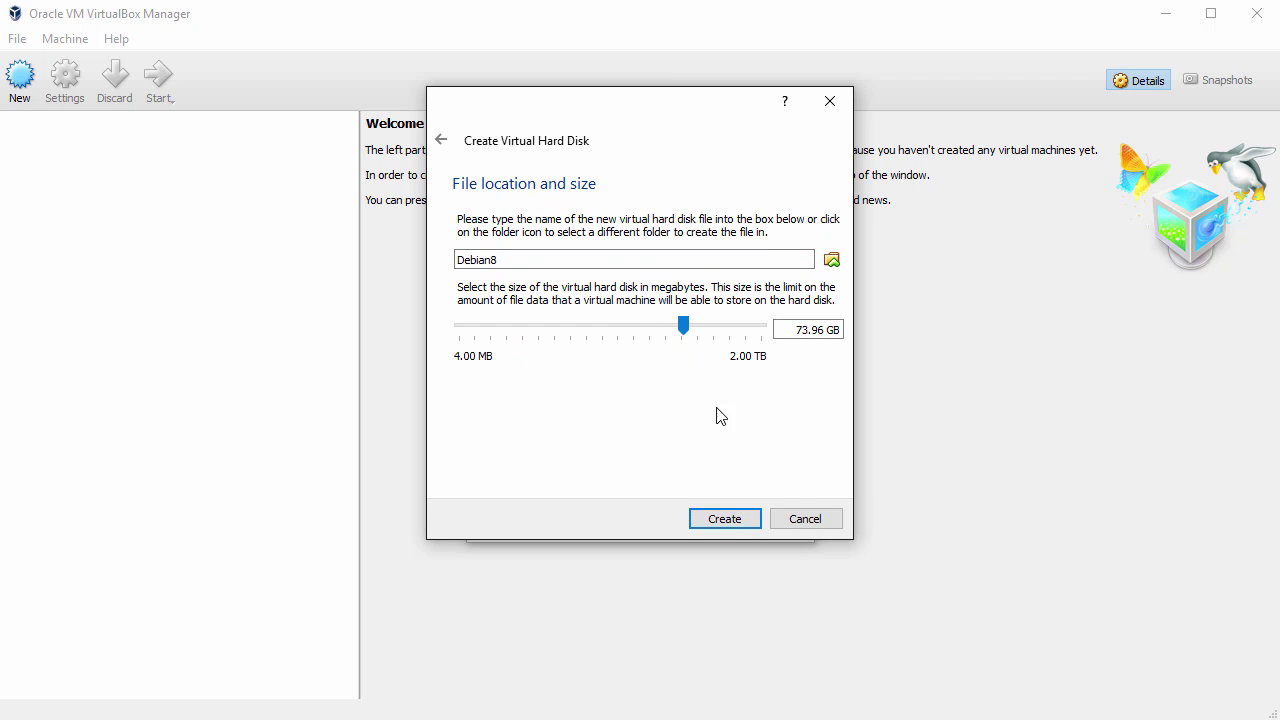
left_click(734, 519)
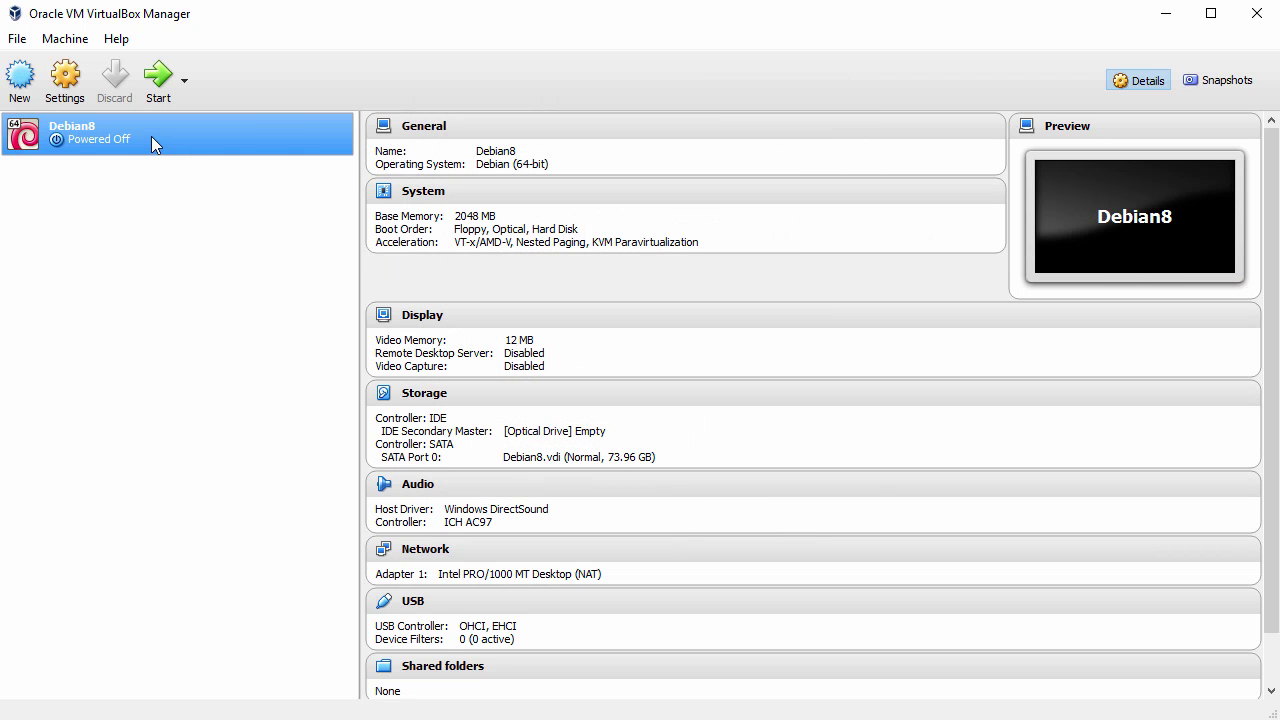
Step: In Debian8's settings, set Shared Clipboard and Drag'n'Drop to Bidirectional
right_click(151, 137)
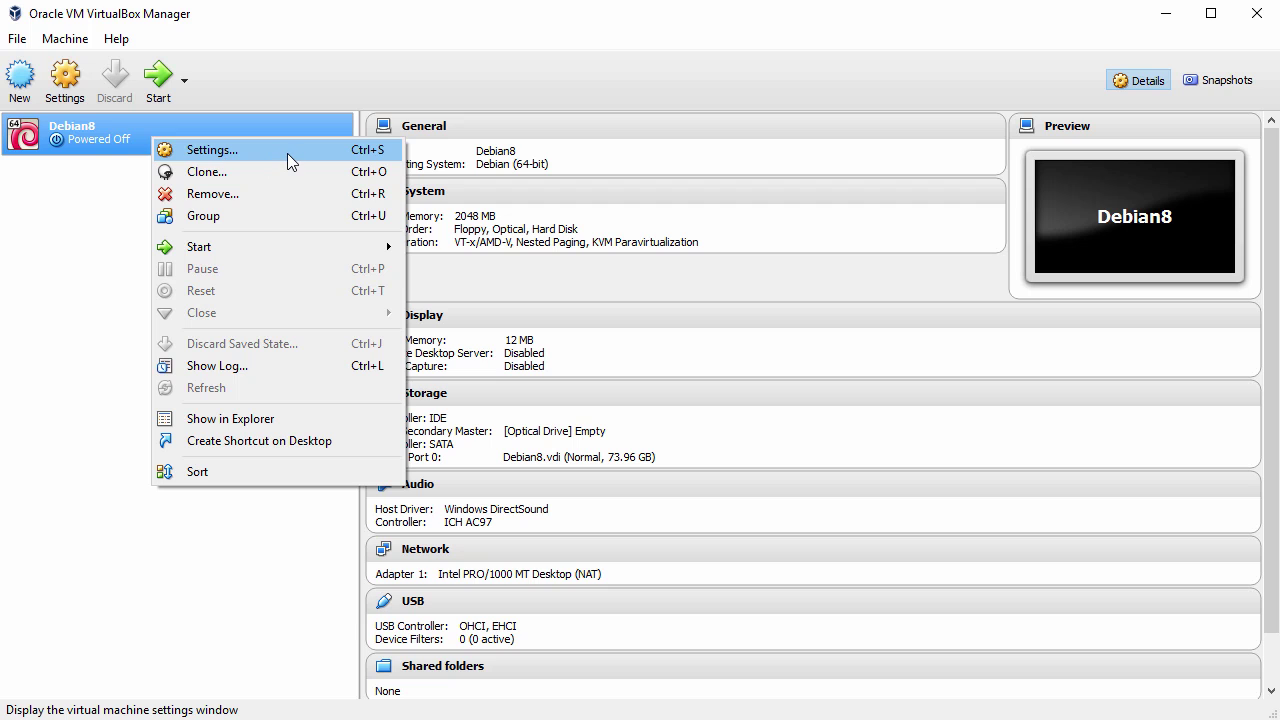
left_click(287, 153)
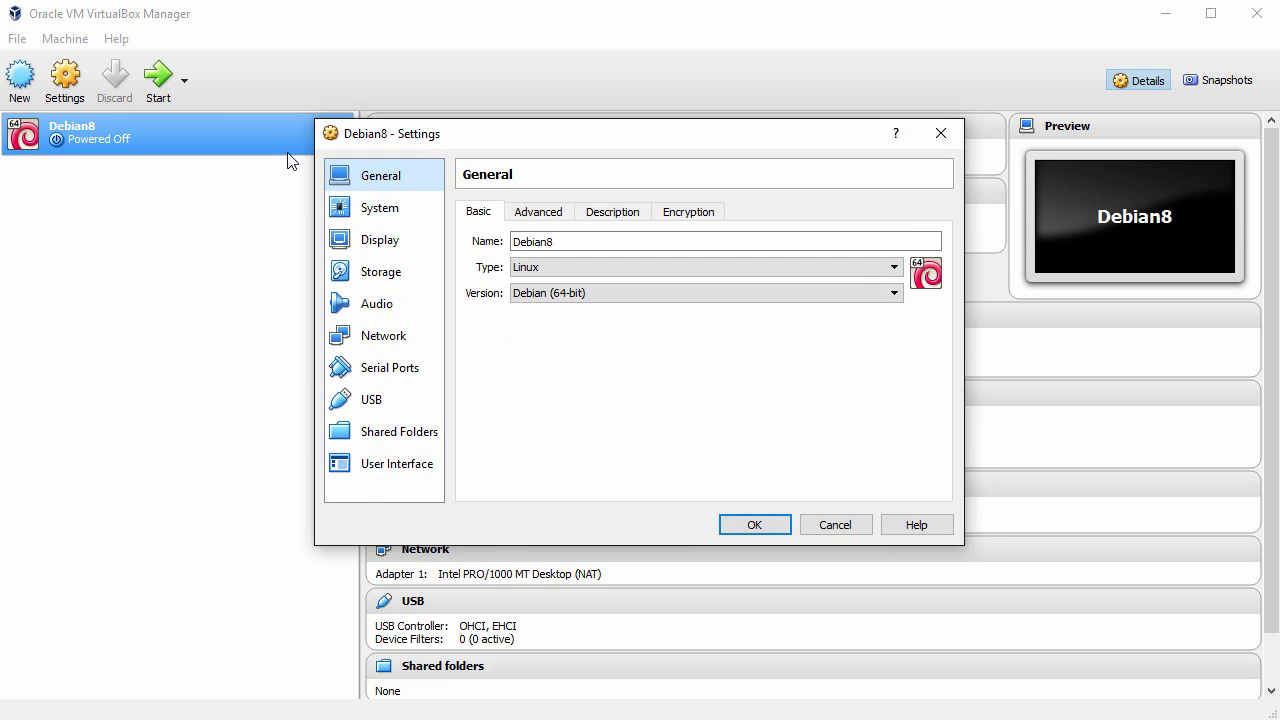
left_click(538, 212)
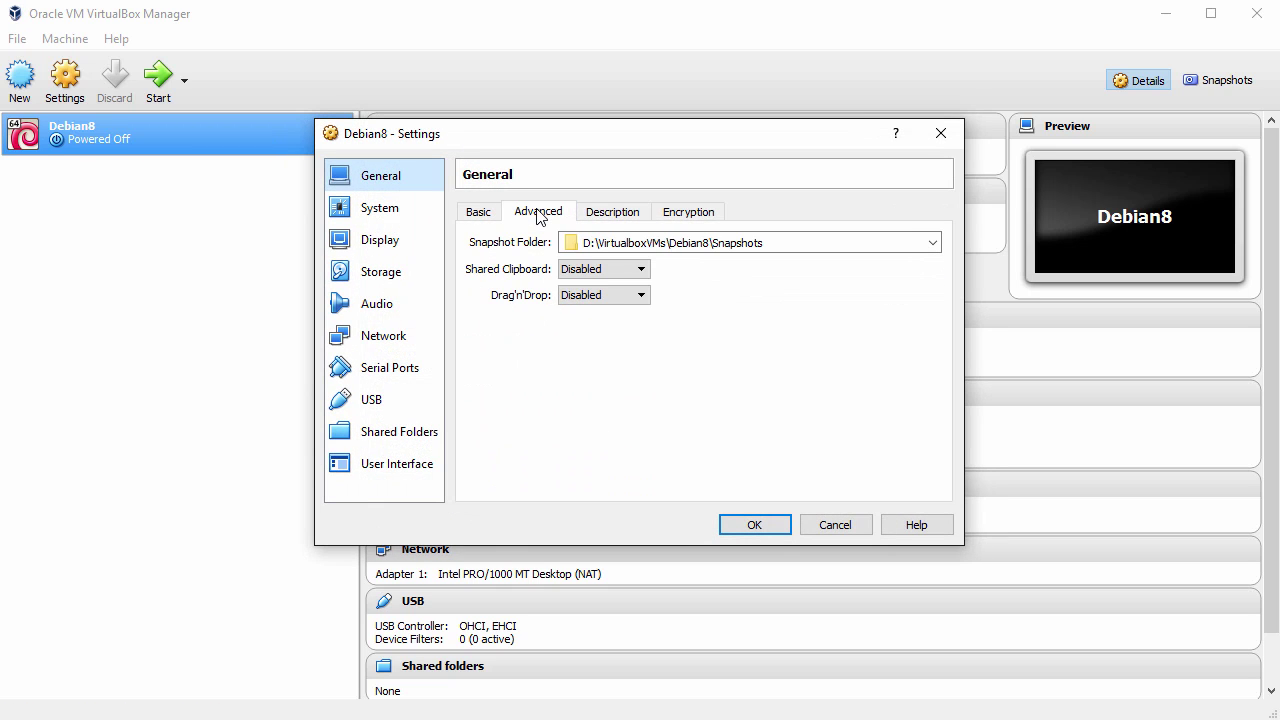
left_click(637, 269)
left_click(622, 325)
left_click(624, 295)
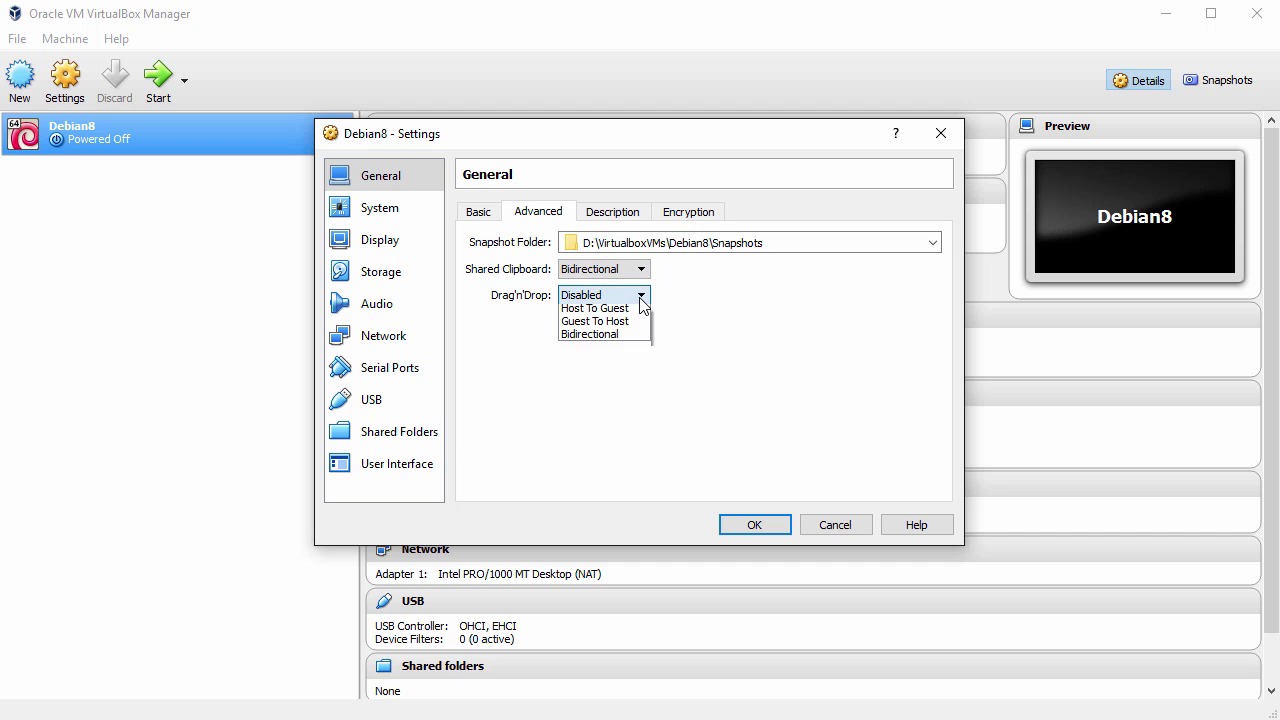
left_click(626, 347)
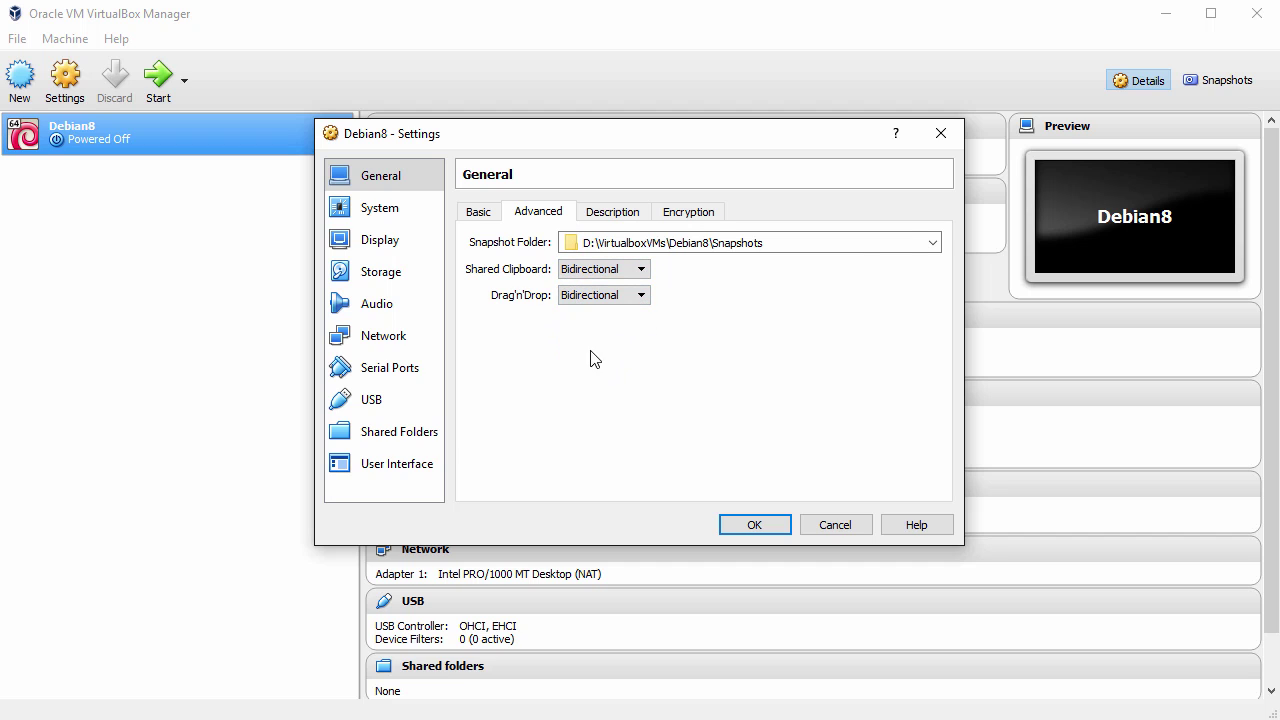
Step: Uncheck Floppy in the System boot order, then go to the Storage settings
left_click(374, 207)
left_click(581, 290)
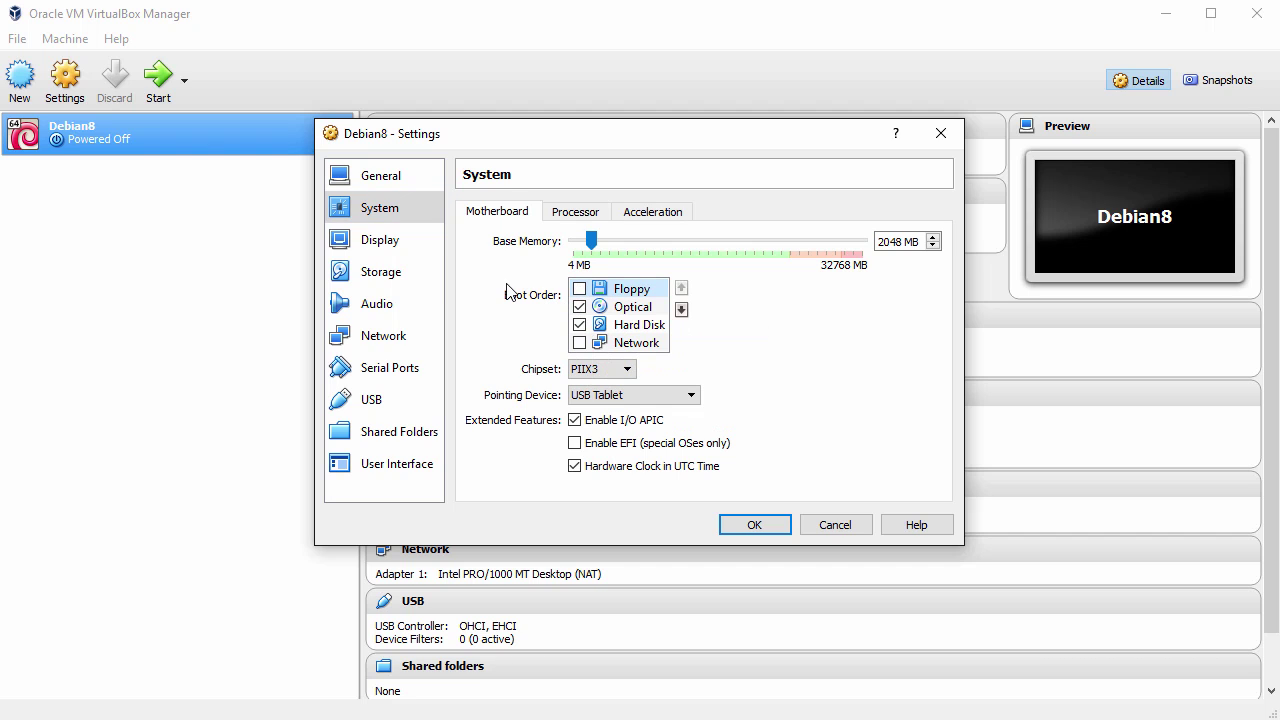
left_click(373, 274)
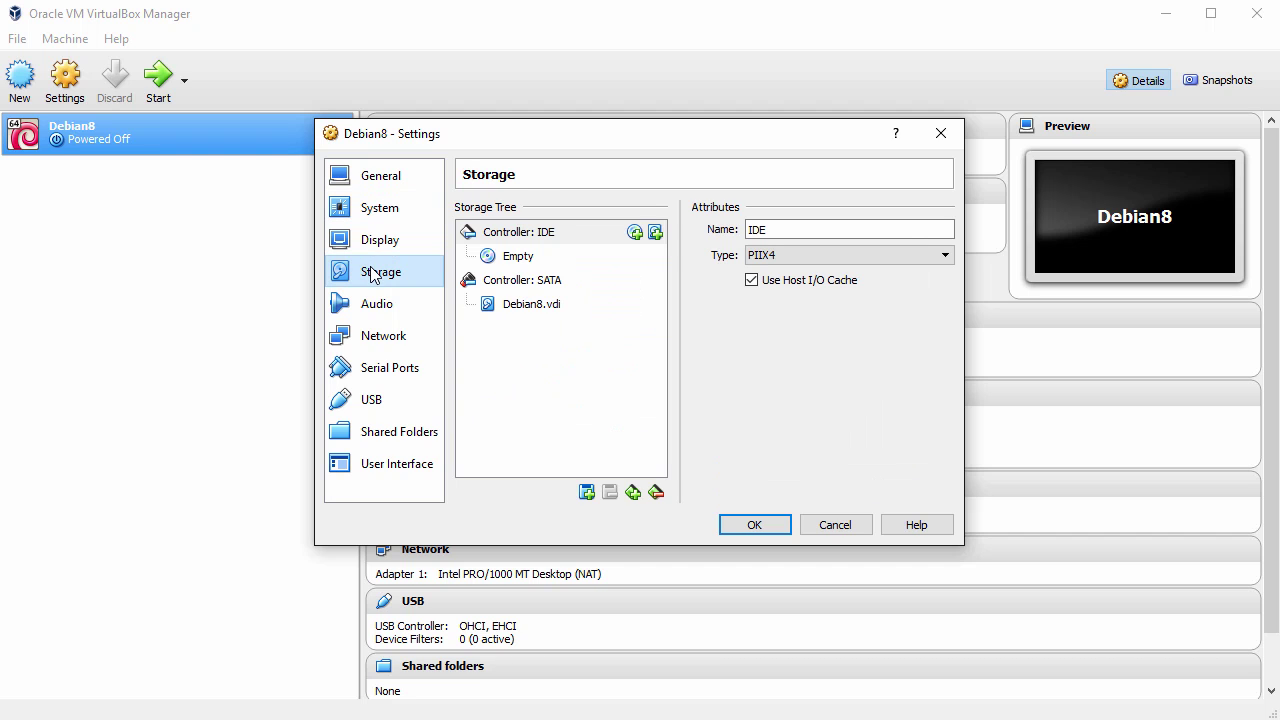
Step: Attach debian-8.2.0-amd64-netinst.iso to the VM's empty optical drive
left_click(522, 260)
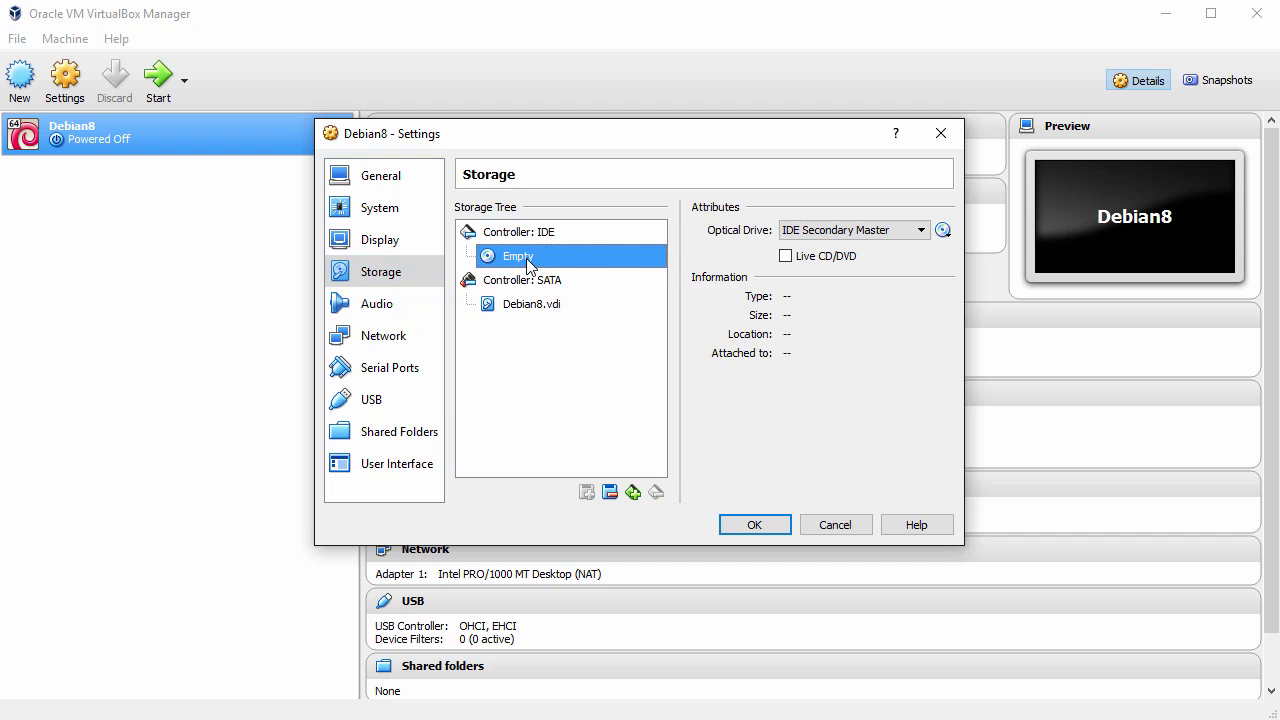
left_click(943, 231)
left_click(980, 262)
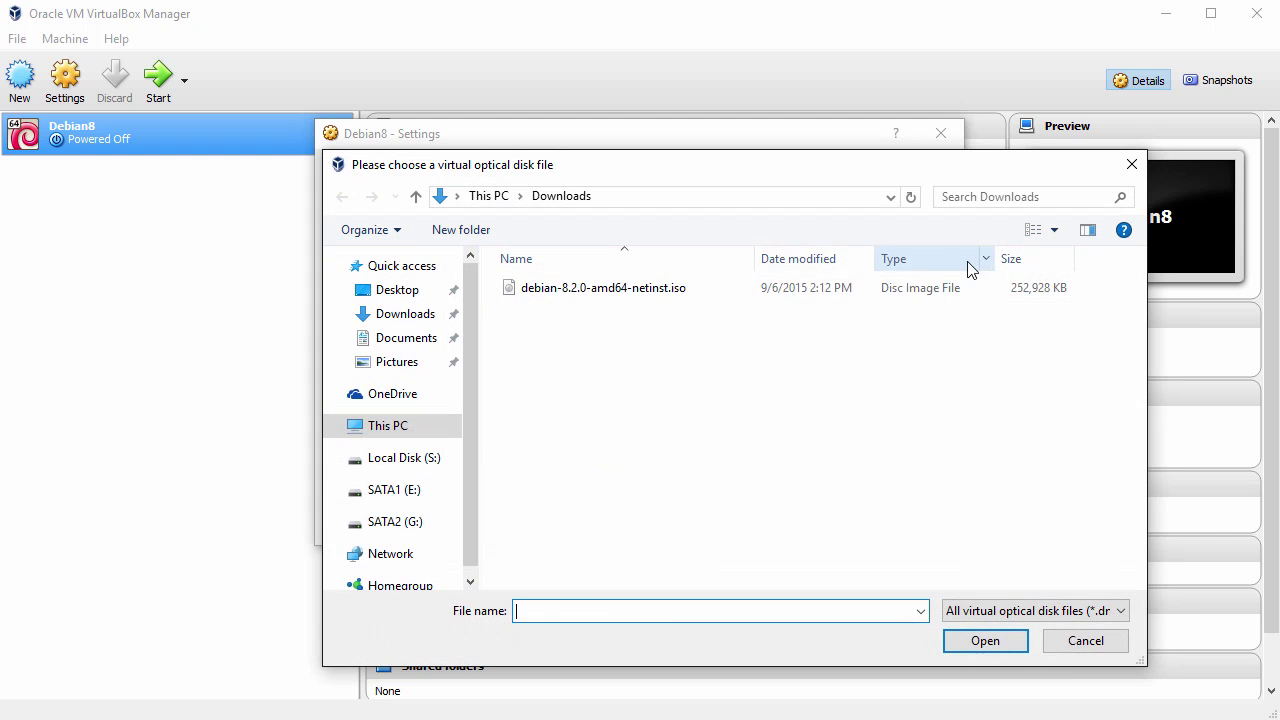
left_click(655, 290)
left_click(985, 641)
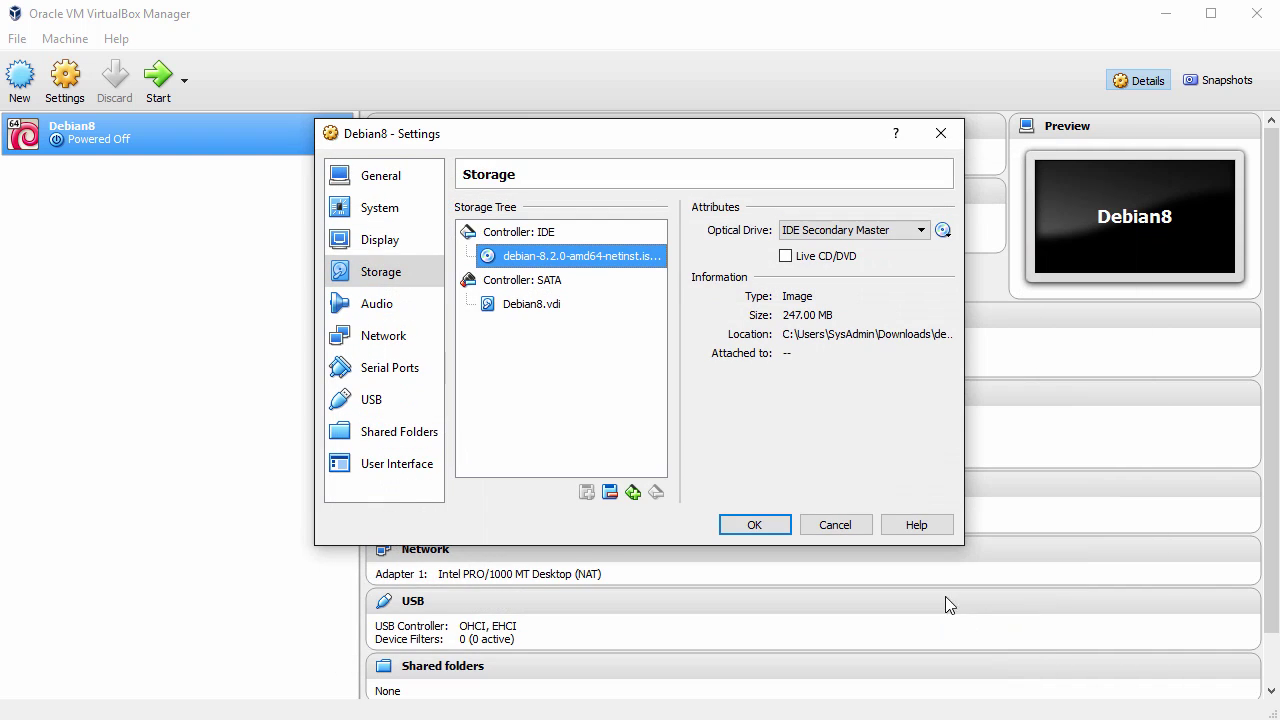
Step: Set the network attachment to Bridged Adapter, save the settings and boot Debian8
left_click(405, 345)
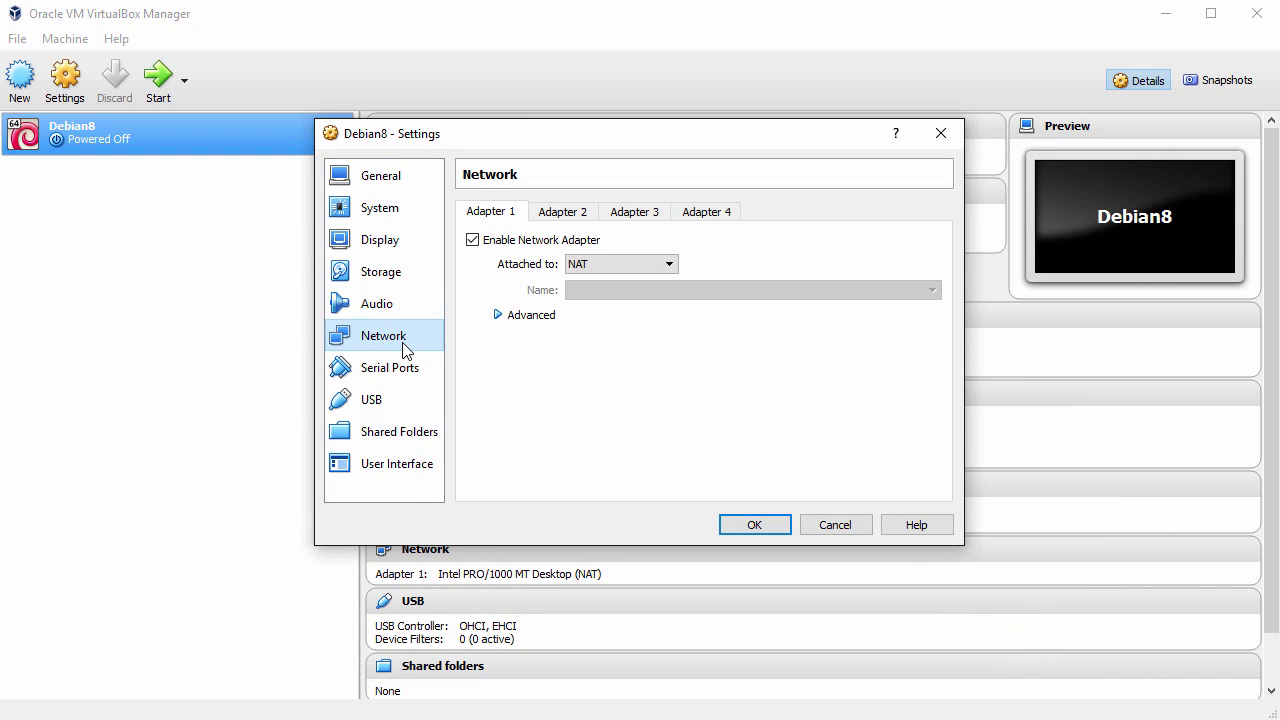
left_click(668, 264)
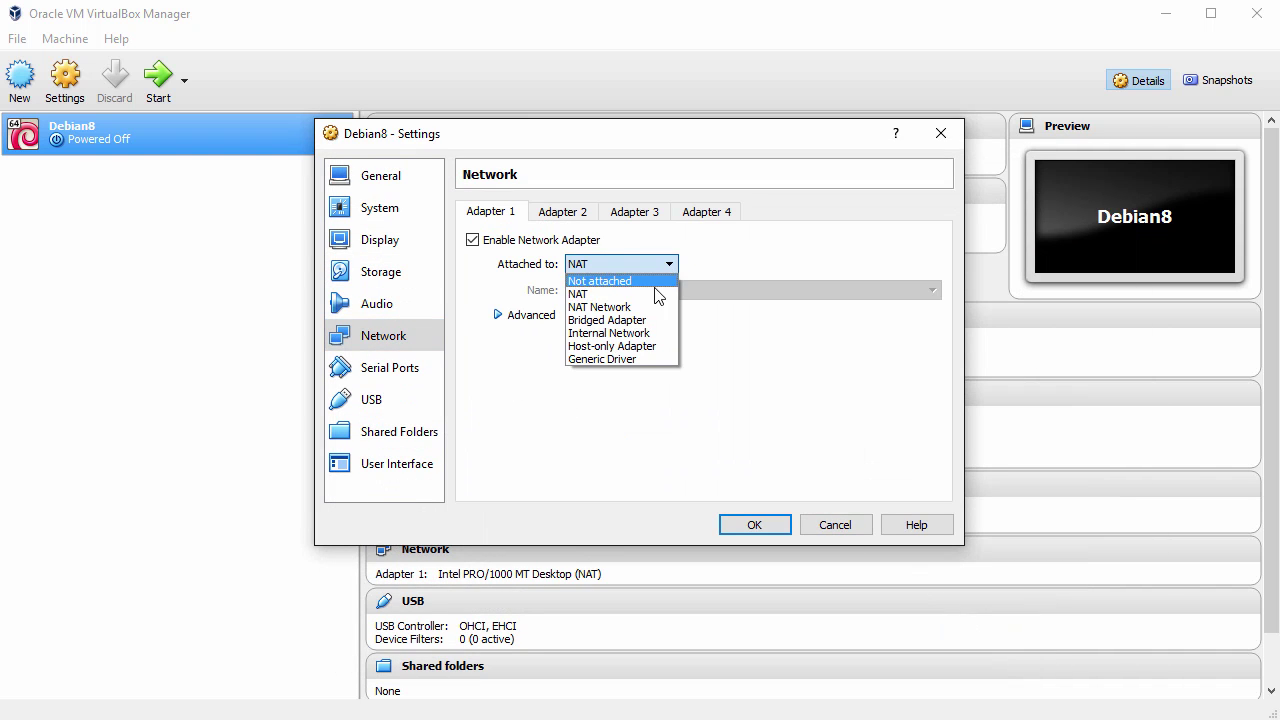
left_click(640, 321)
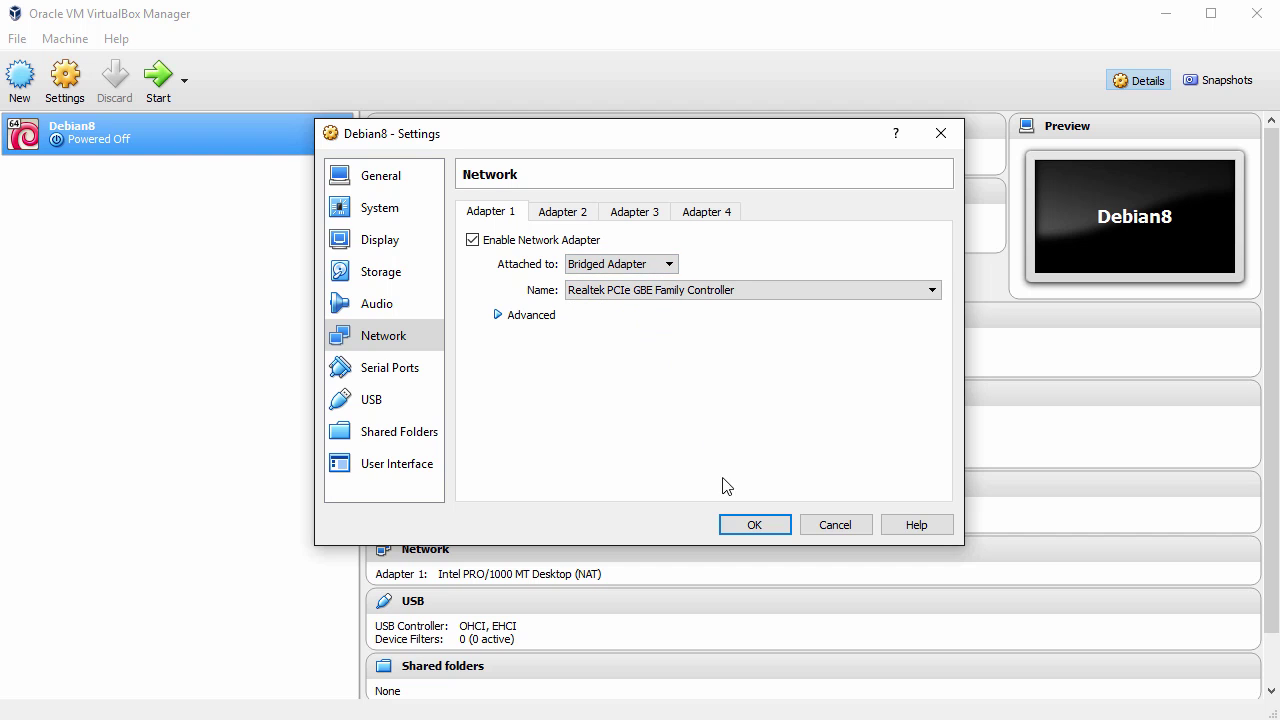
left_click(757, 526)
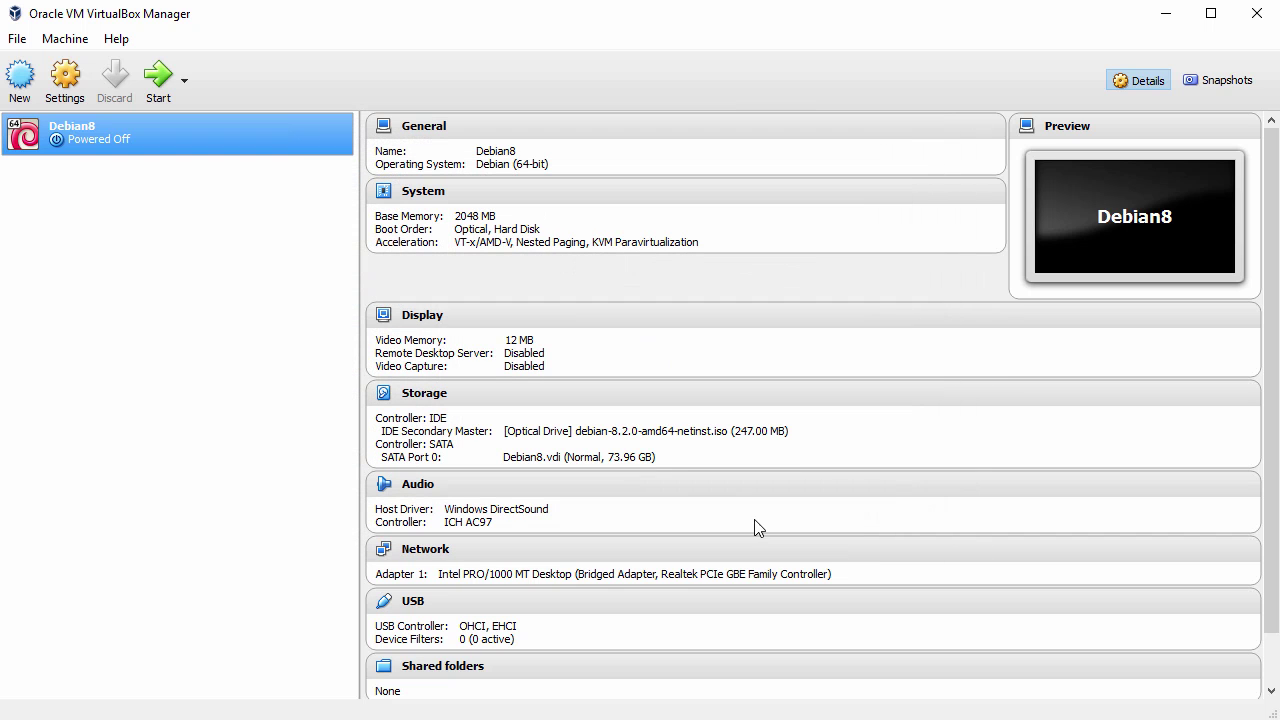
left_click(160, 80)
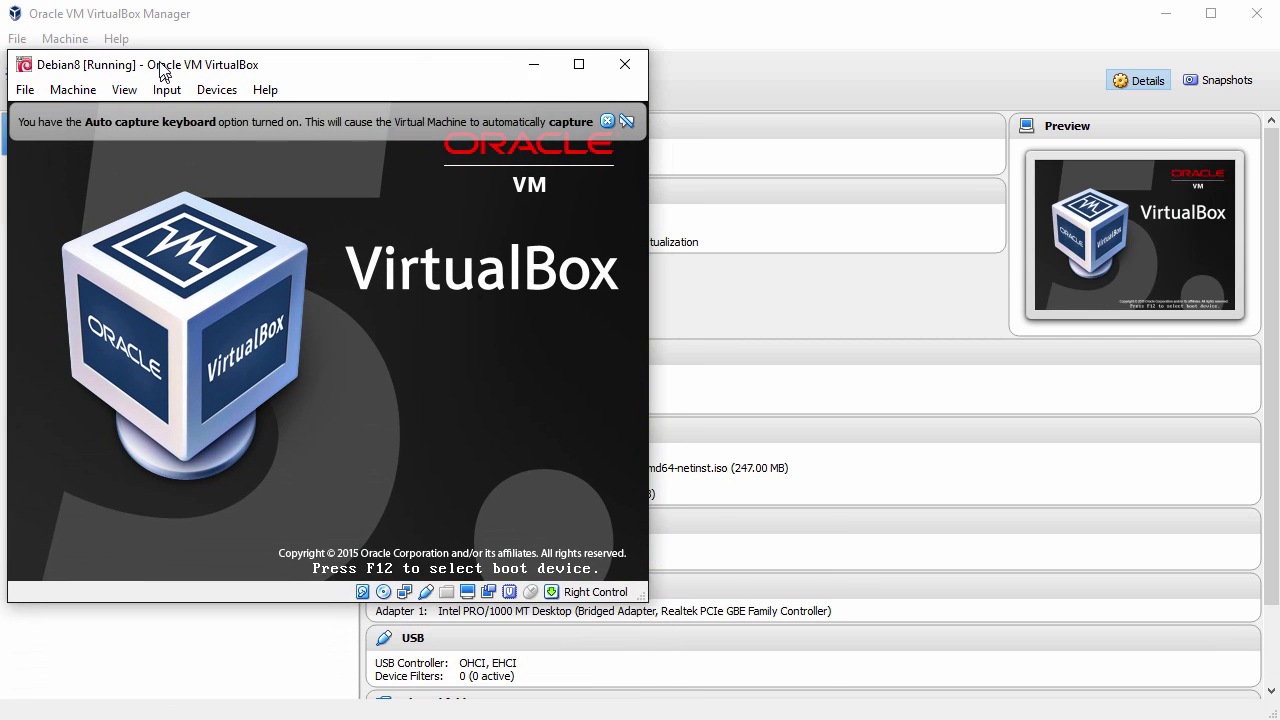
Step: Reposition and enlarge the Debian8 window, dismiss the capture notice, and start Graphical install
left_click_drag(160, 70, 154, 19)
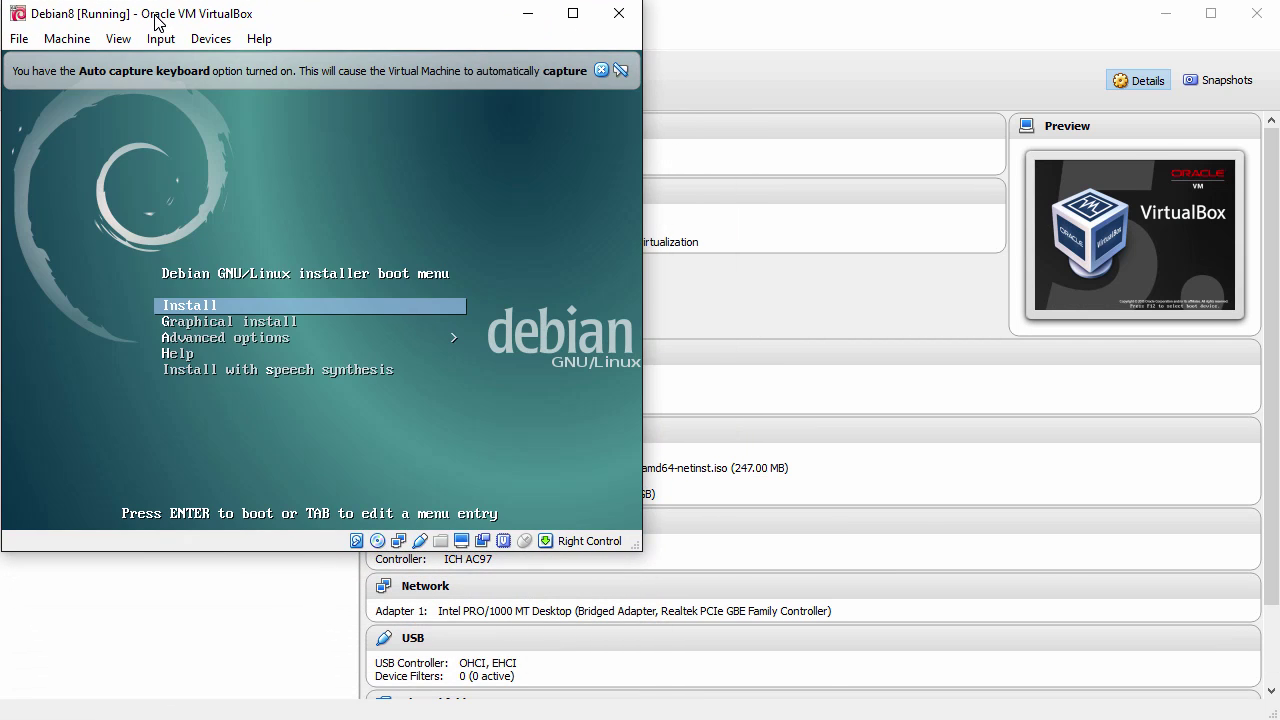
left_click_drag(641, 550, 806, 585)
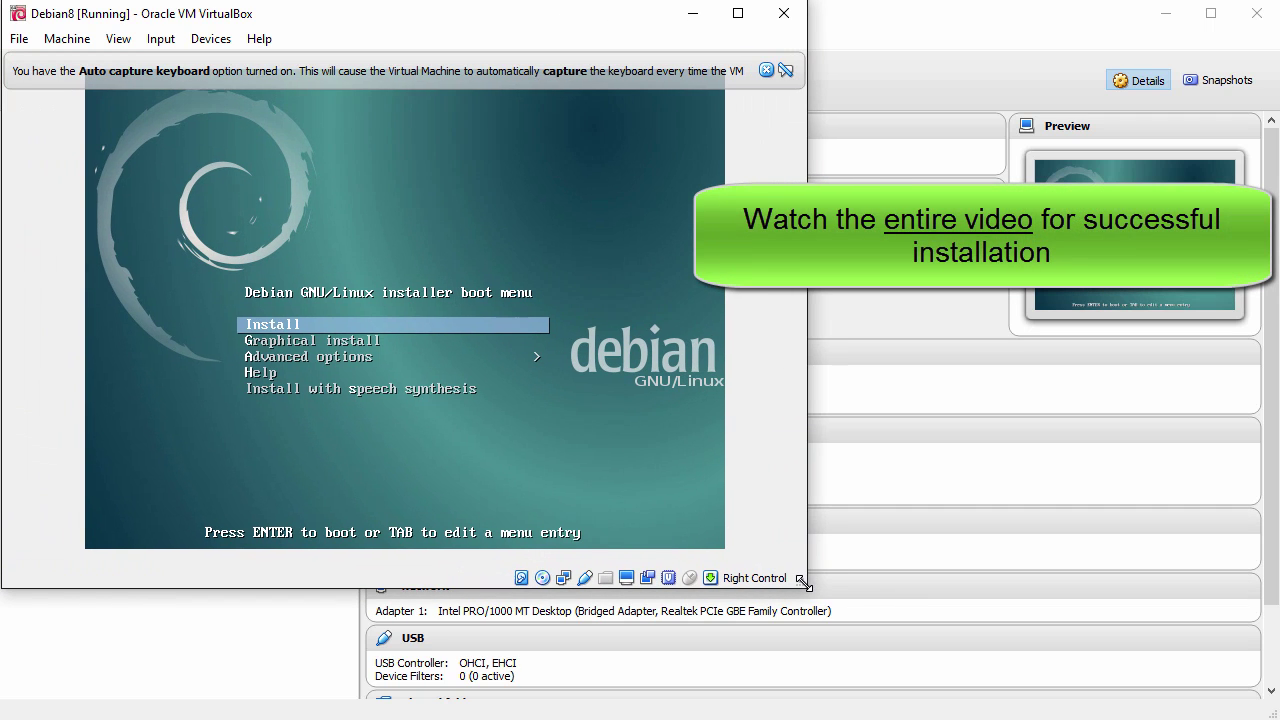
left_click(768, 69)
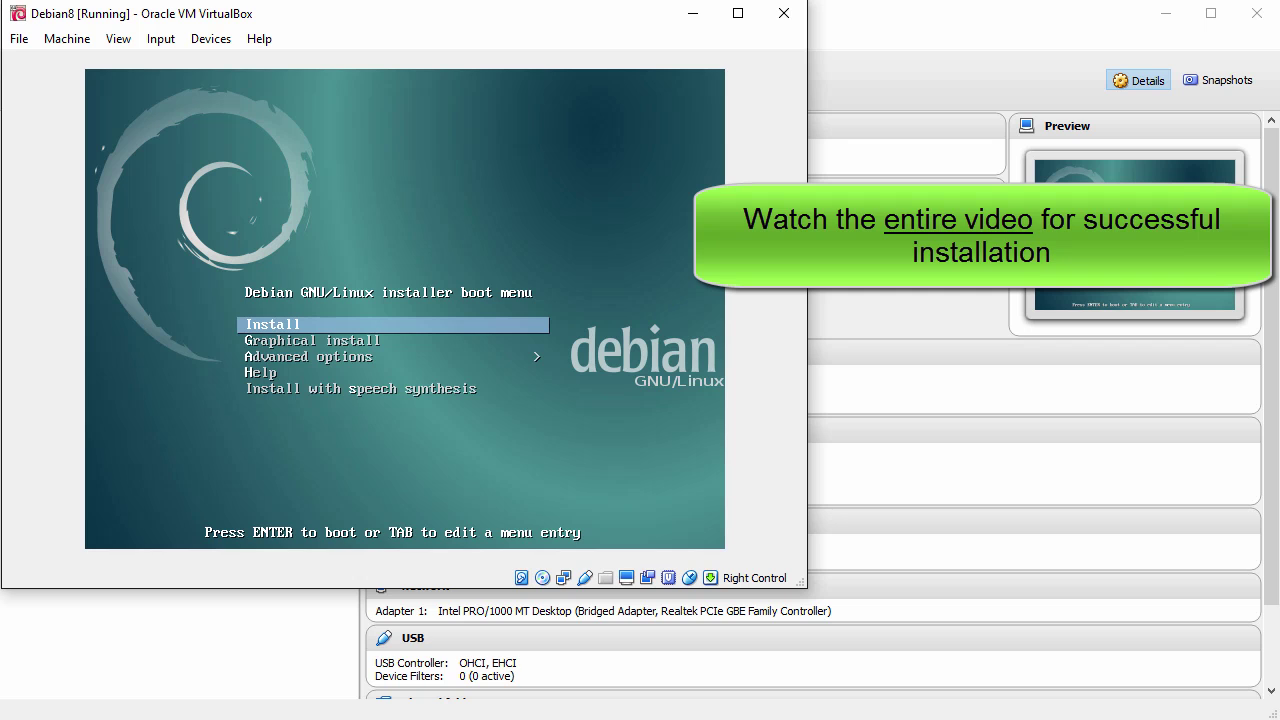
key("Down")
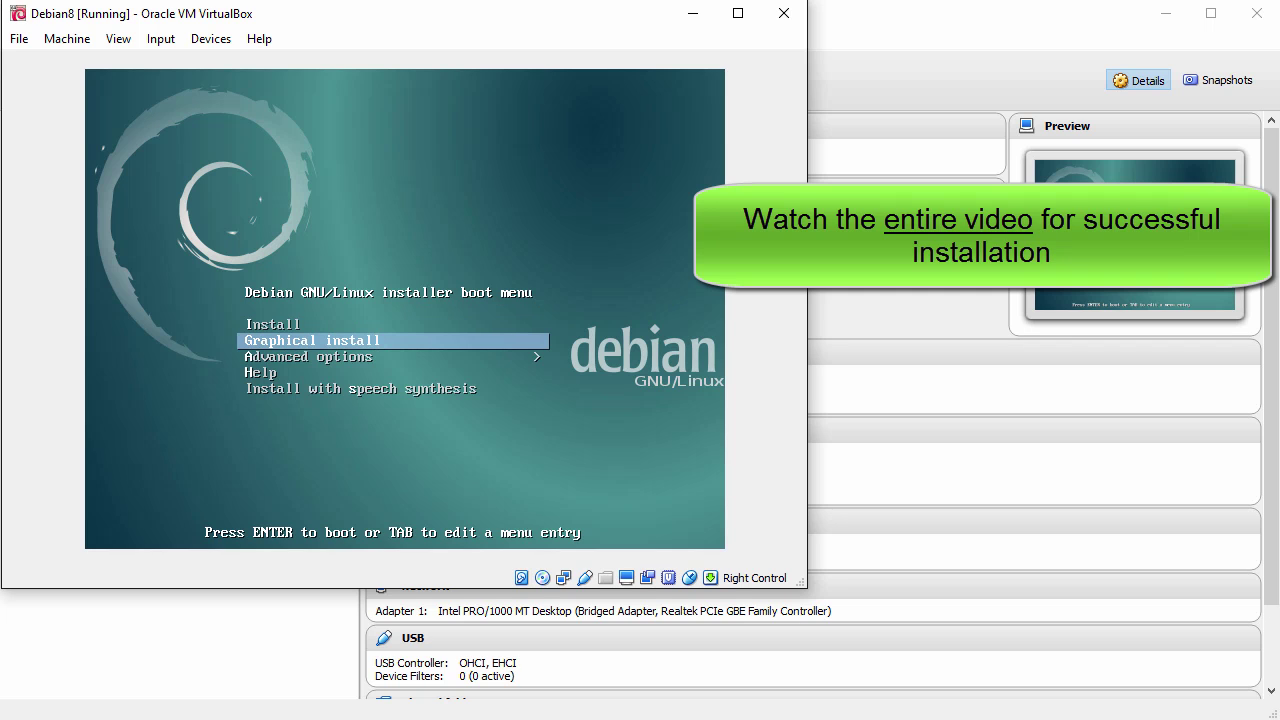
key("Return")
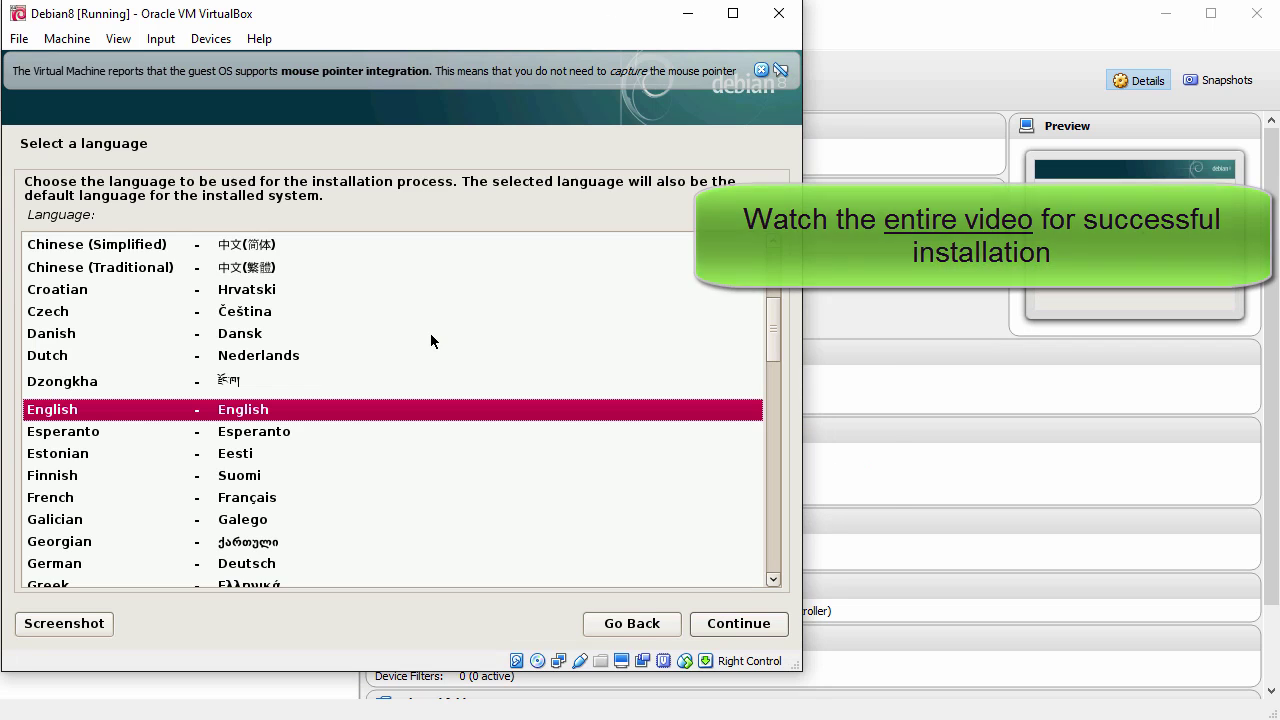
Step: Accept English language, United States location and the American English keymap in the installer
left_click(762, 70)
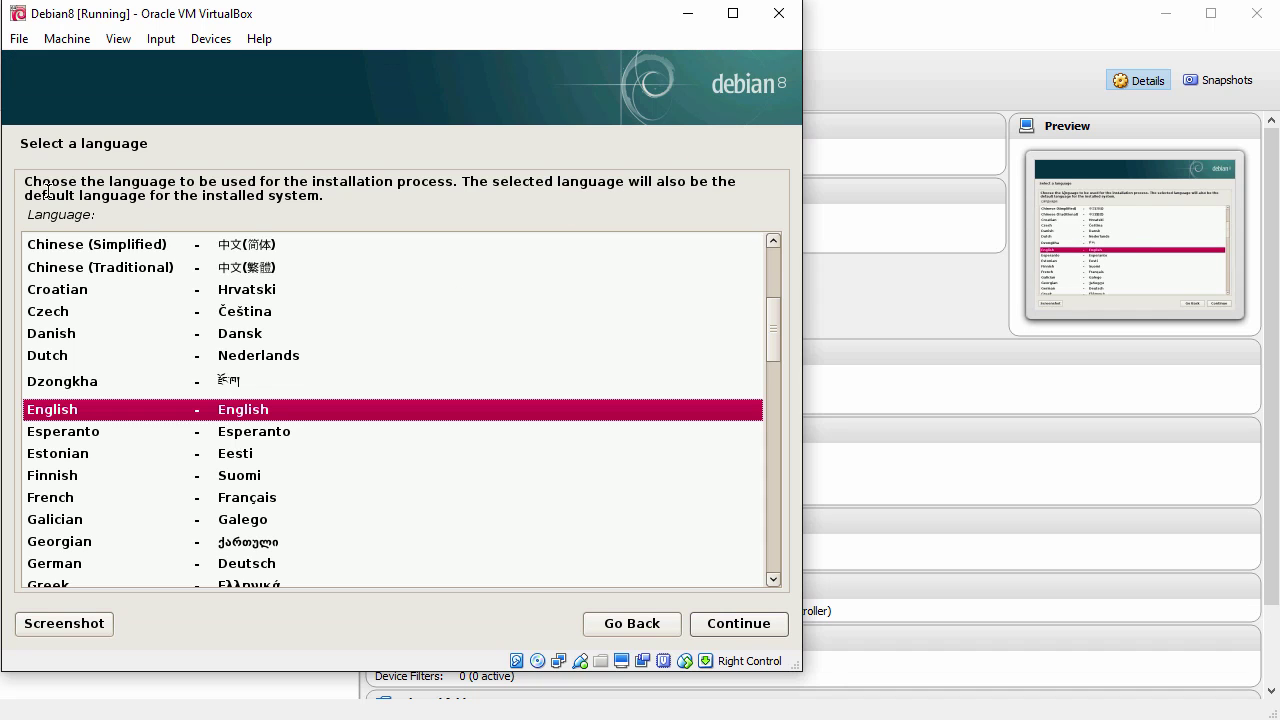
left_click_drag(24, 186, 464, 163)
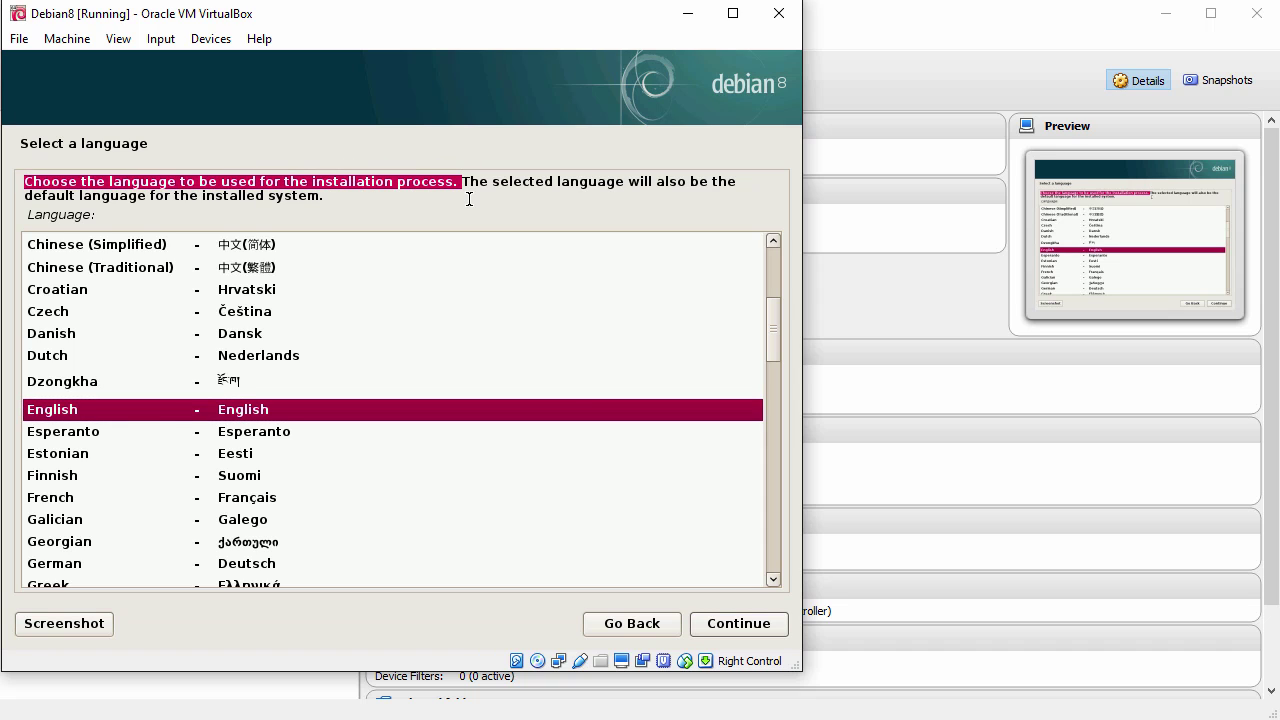
left_click(744, 626)
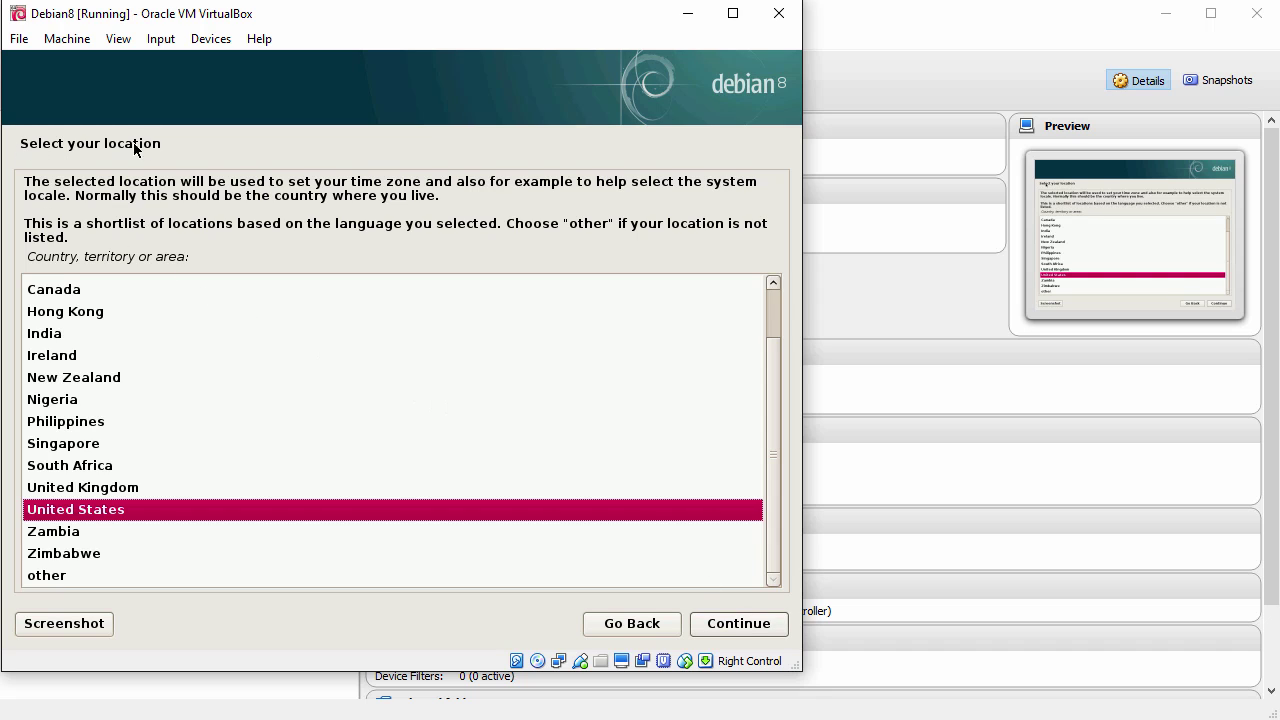
left_click(183, 511)
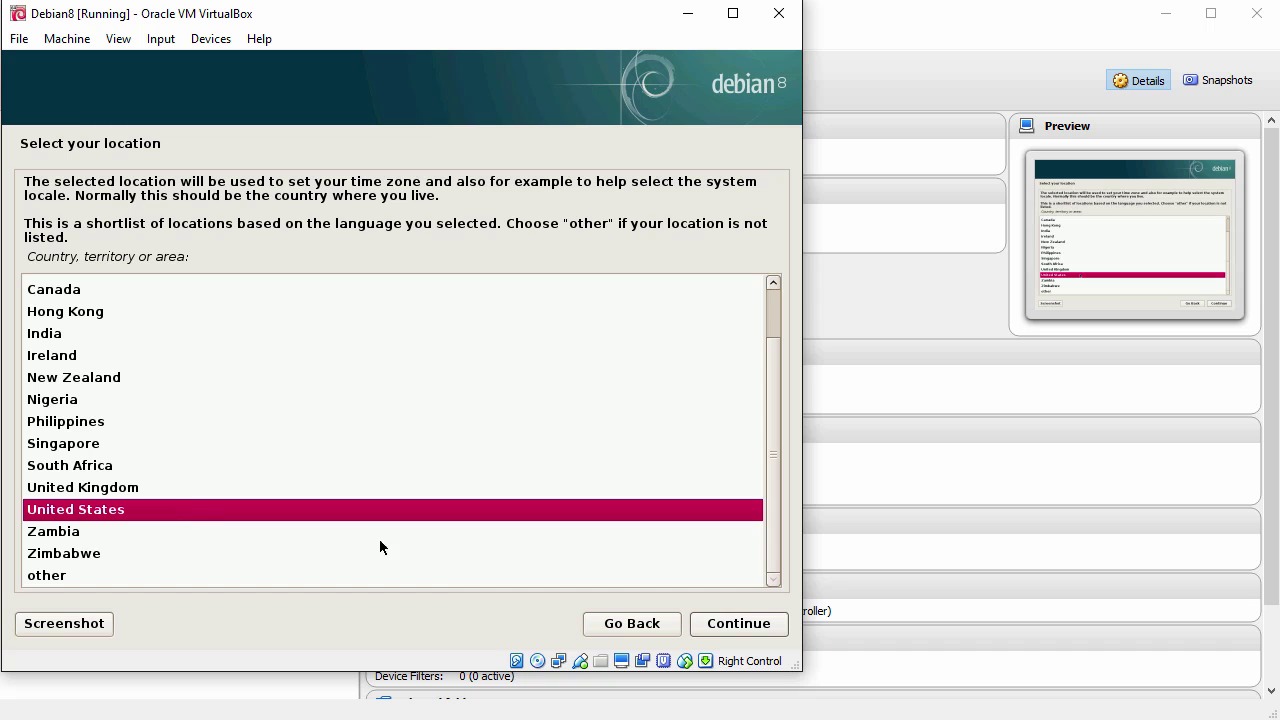
left_click(737, 630)
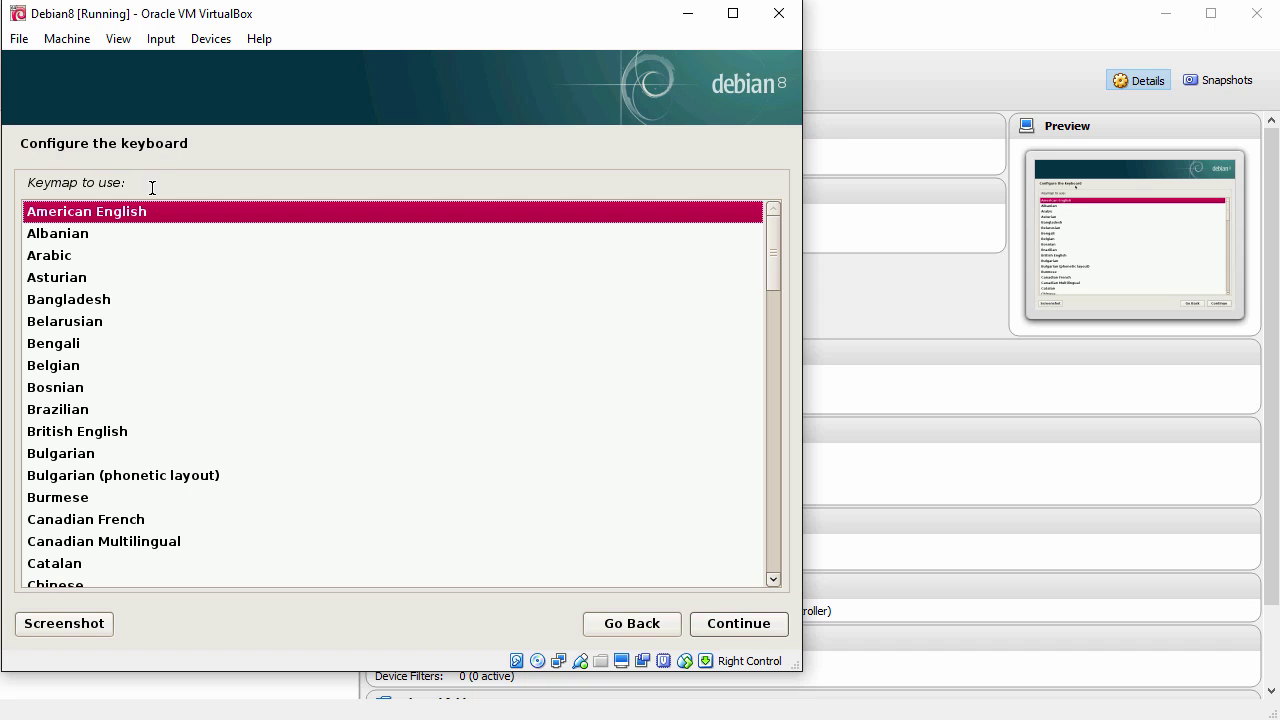
left_click(712, 627)
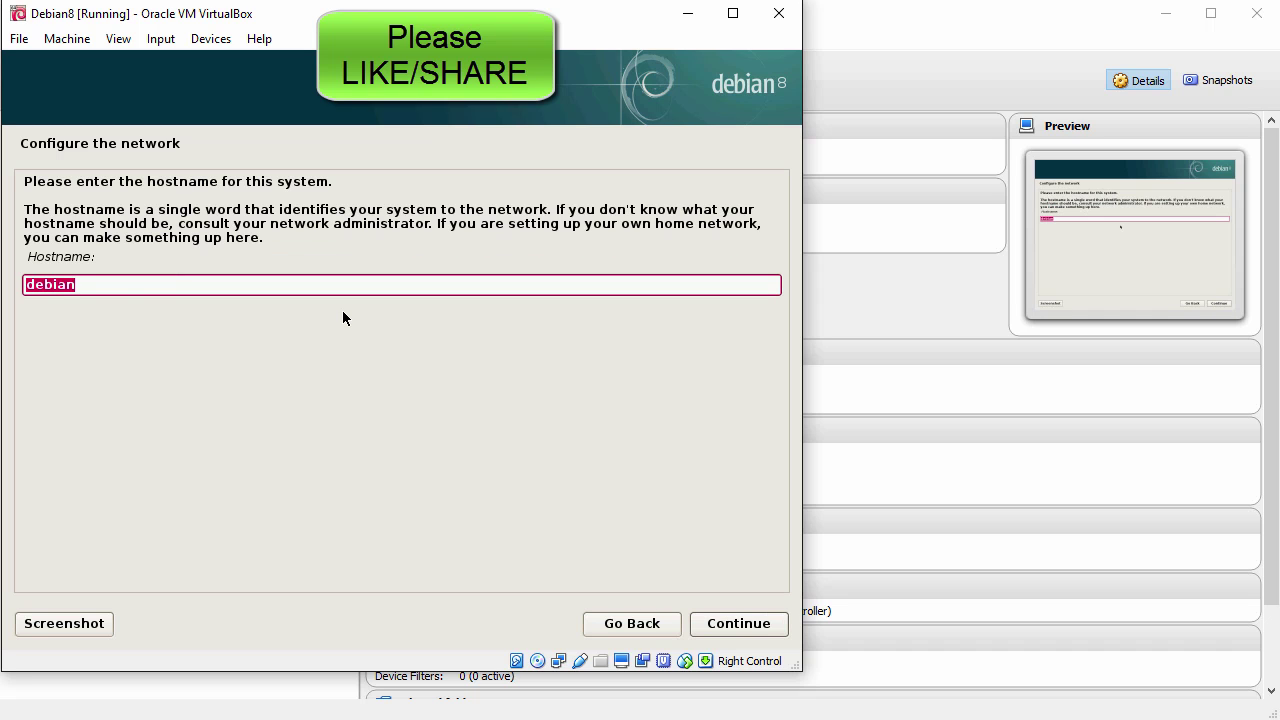
Step: Set the hostname to debian8 and leave the domain name blank
left_click(312, 286)
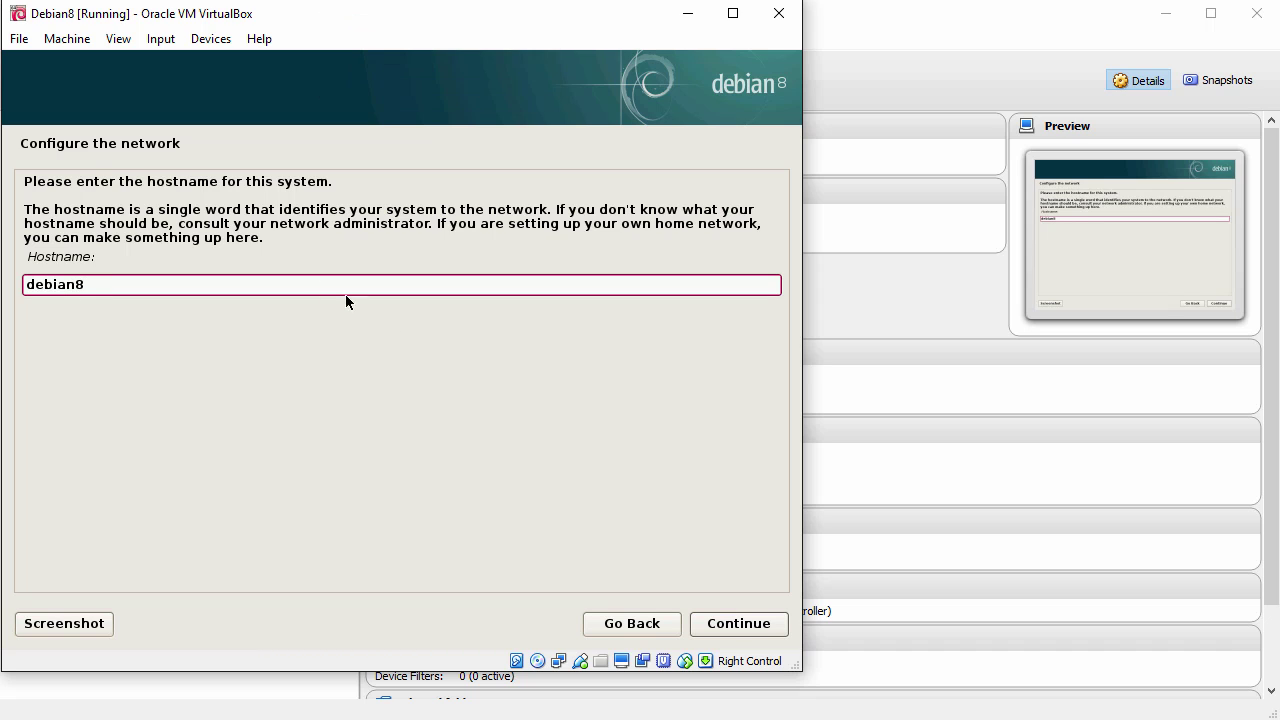
left_click(742, 630)
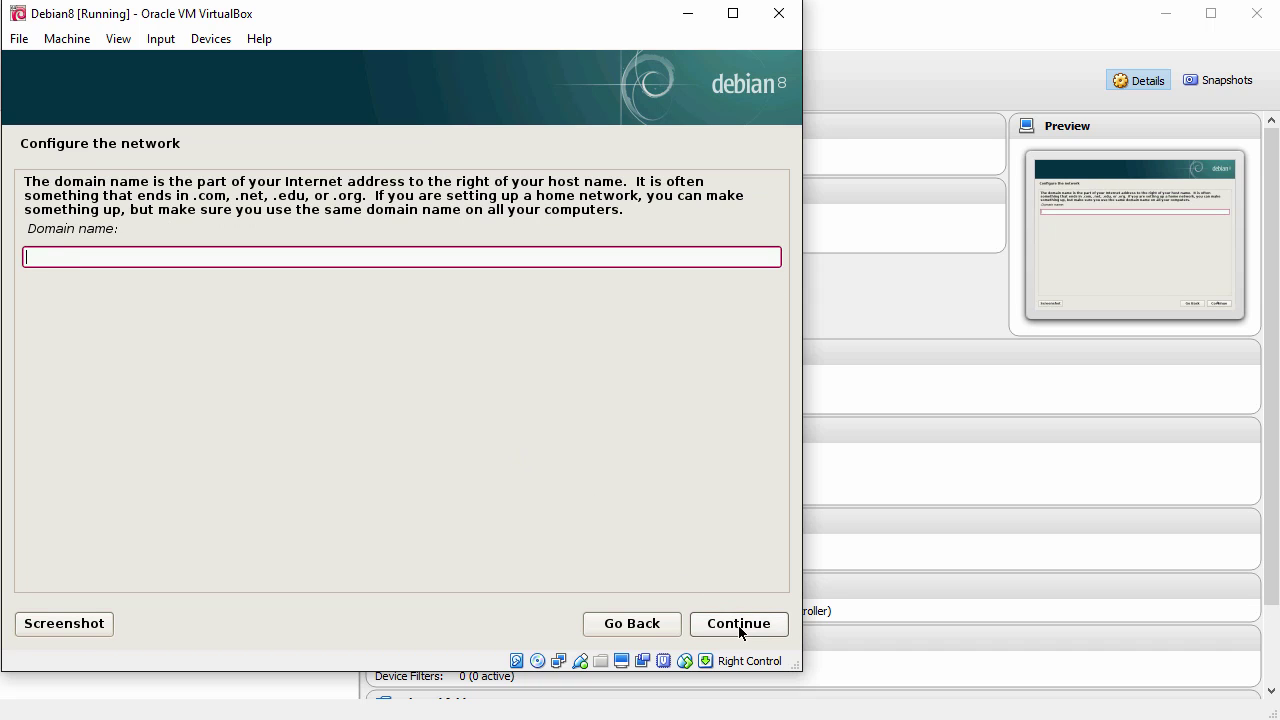
left_click(740, 626)
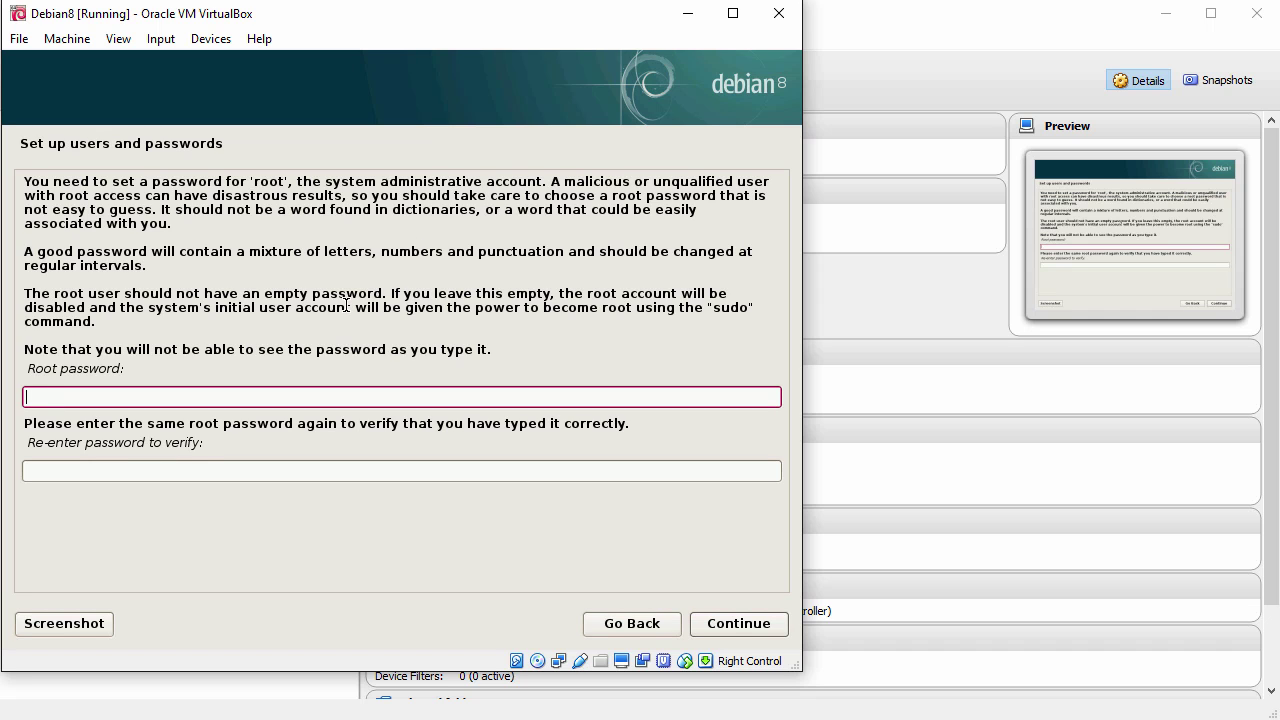
Step: Enter and confirm the root password
type("password12")
key("Tab")
type("pas")
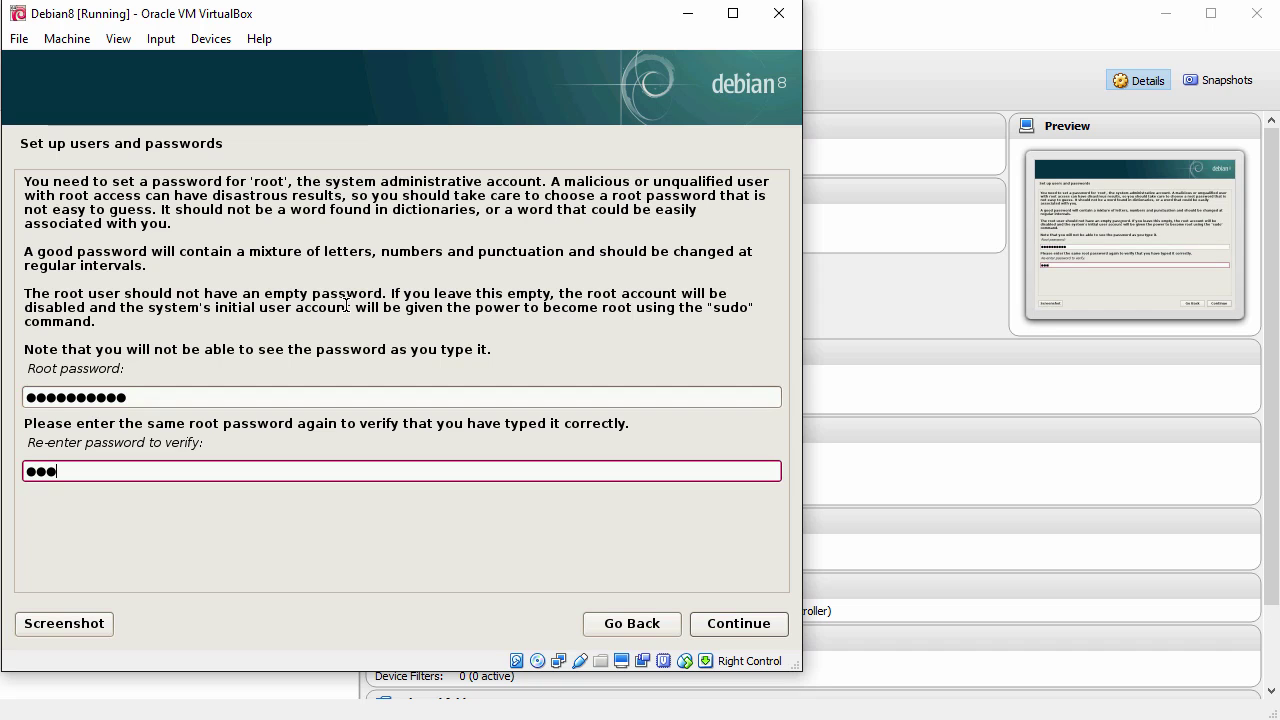
type("sword12")
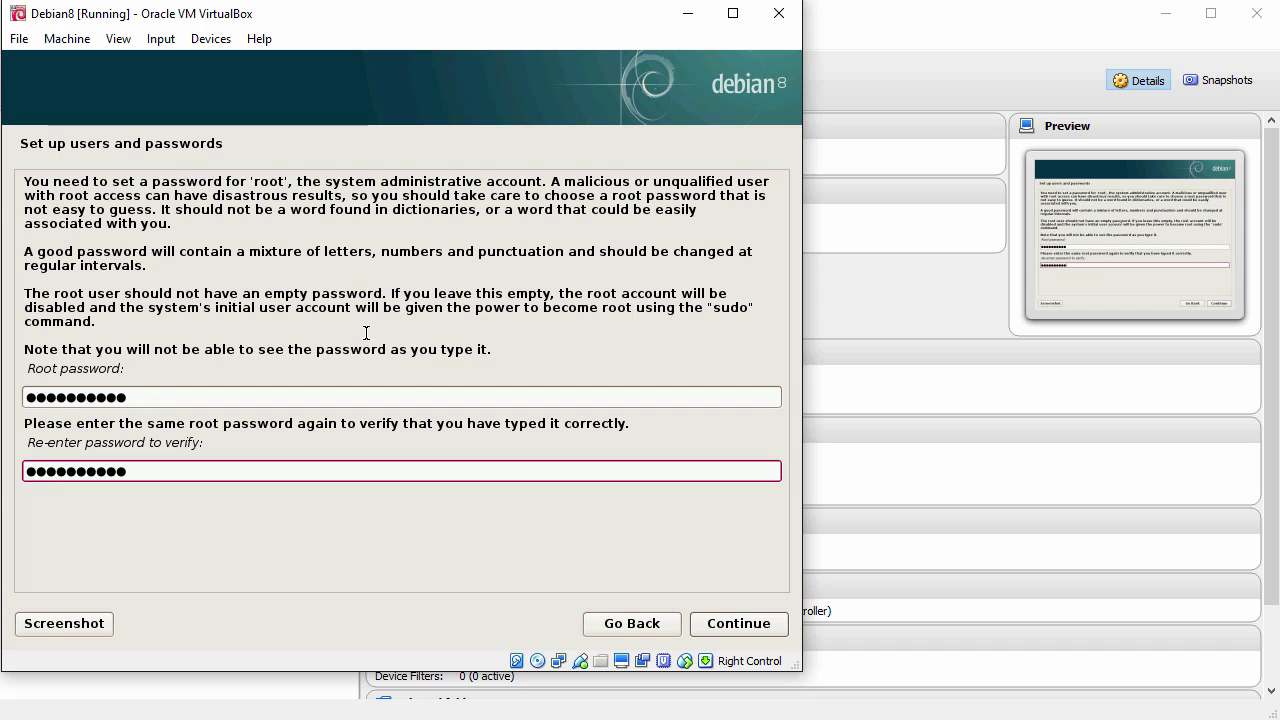
left_click(739, 629)
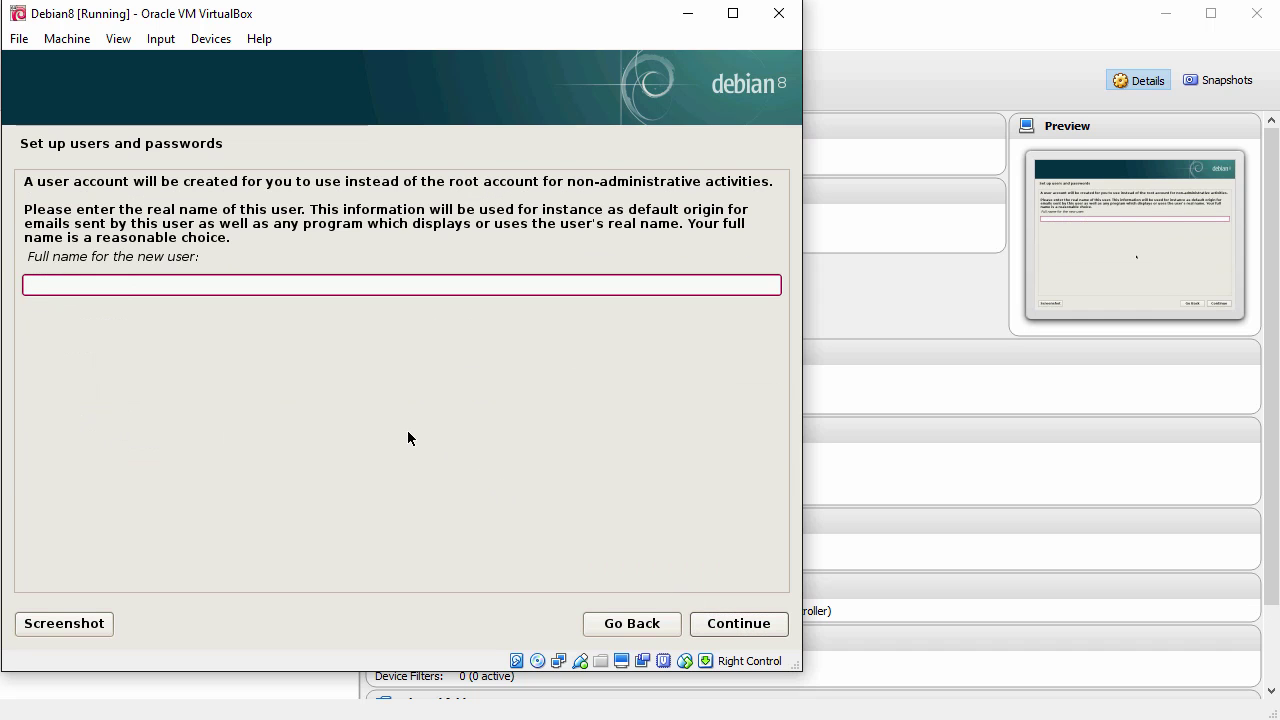
Step: Enter the new user's full name, keep the suggested username, and enter and confirm the user password
type("John Smith")
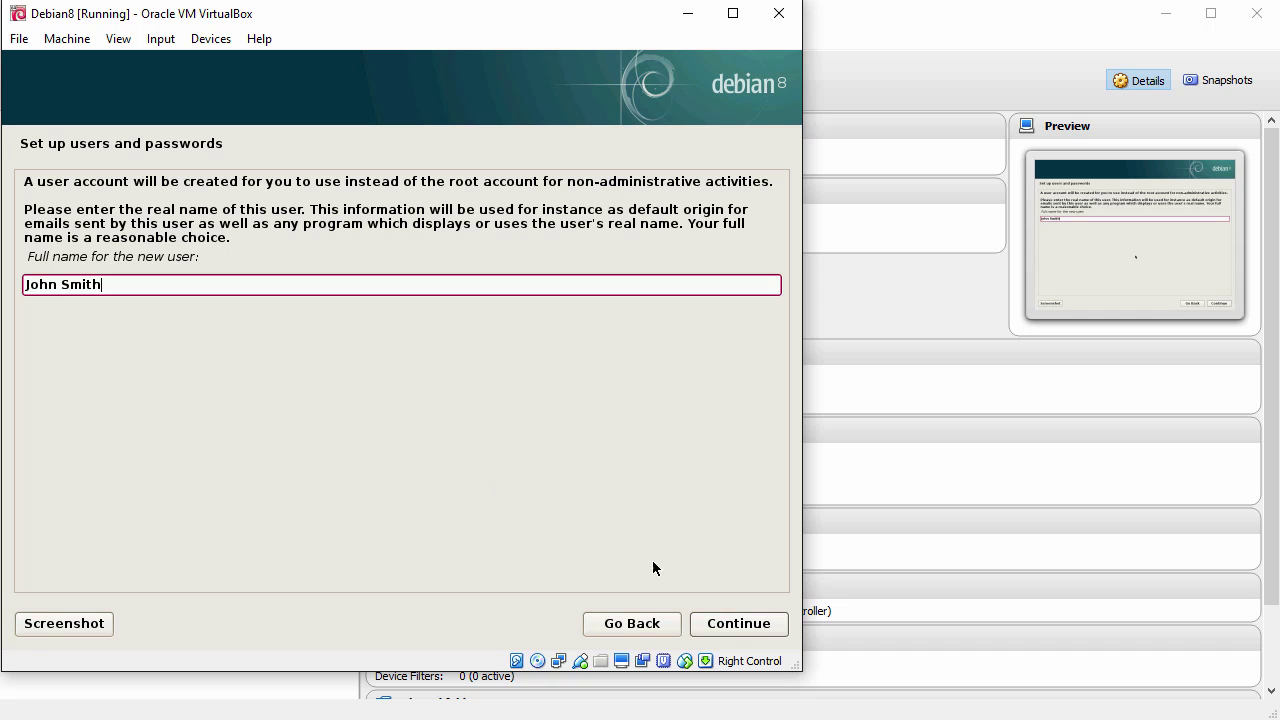
left_click(737, 623)
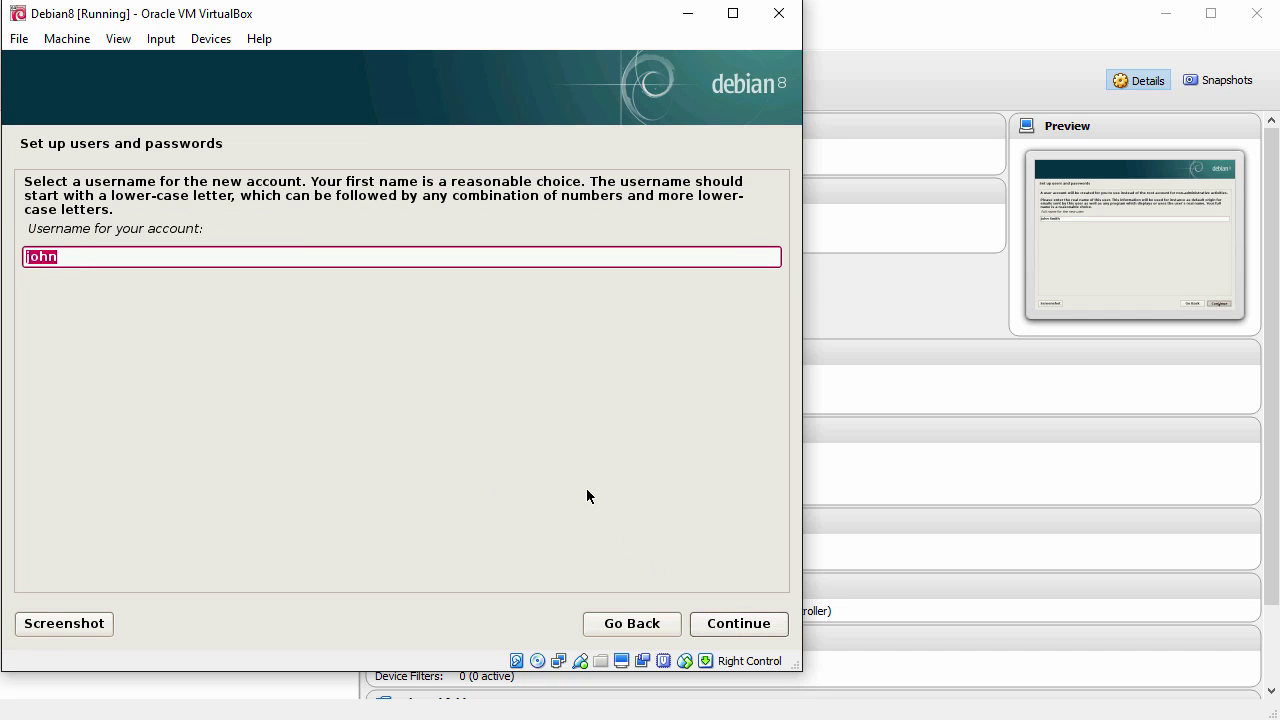
left_click(309, 258)
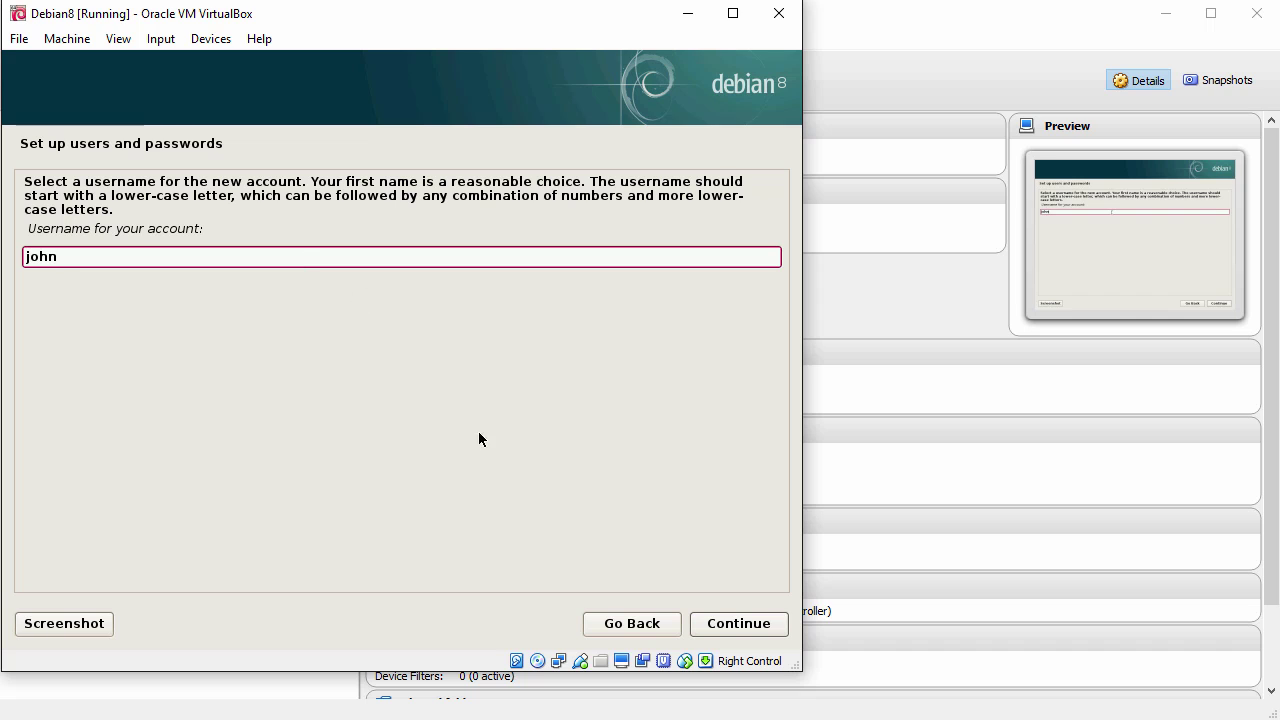
left_click(740, 624)
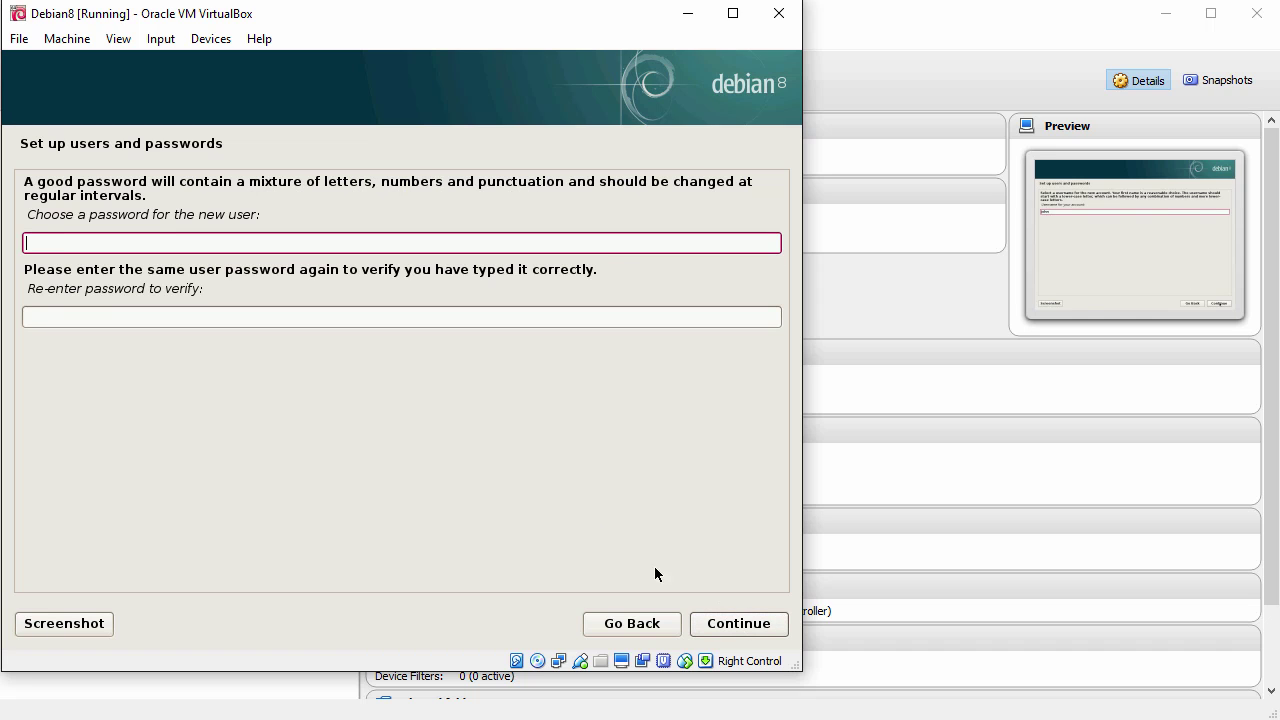
type("passwor")
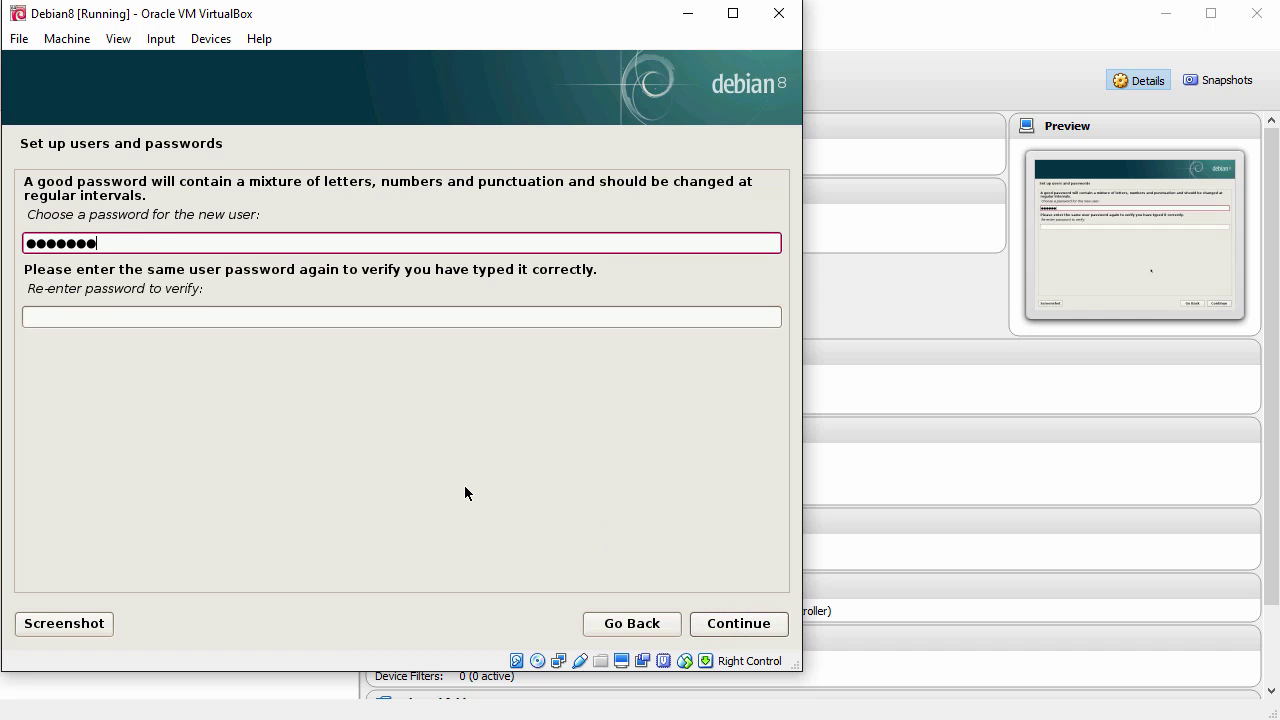
type("d12")
key("Tab")
type("pas")
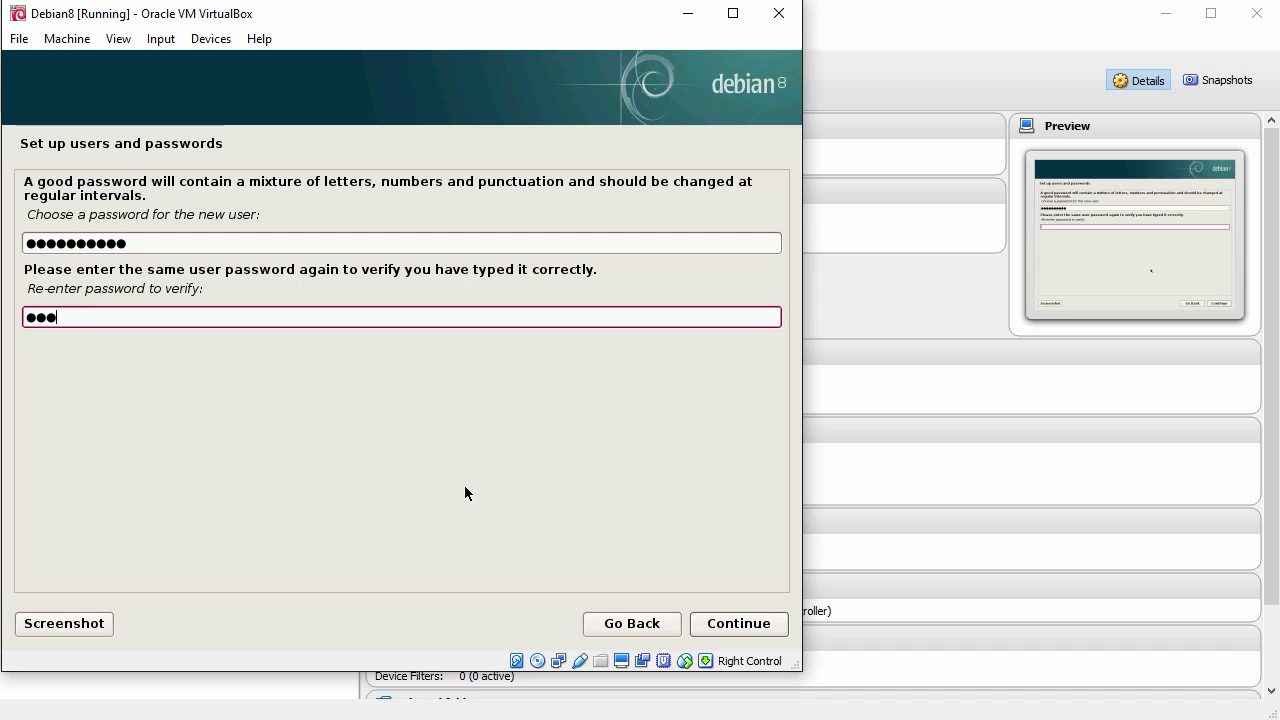
type("sword12")
left_click(744, 626)
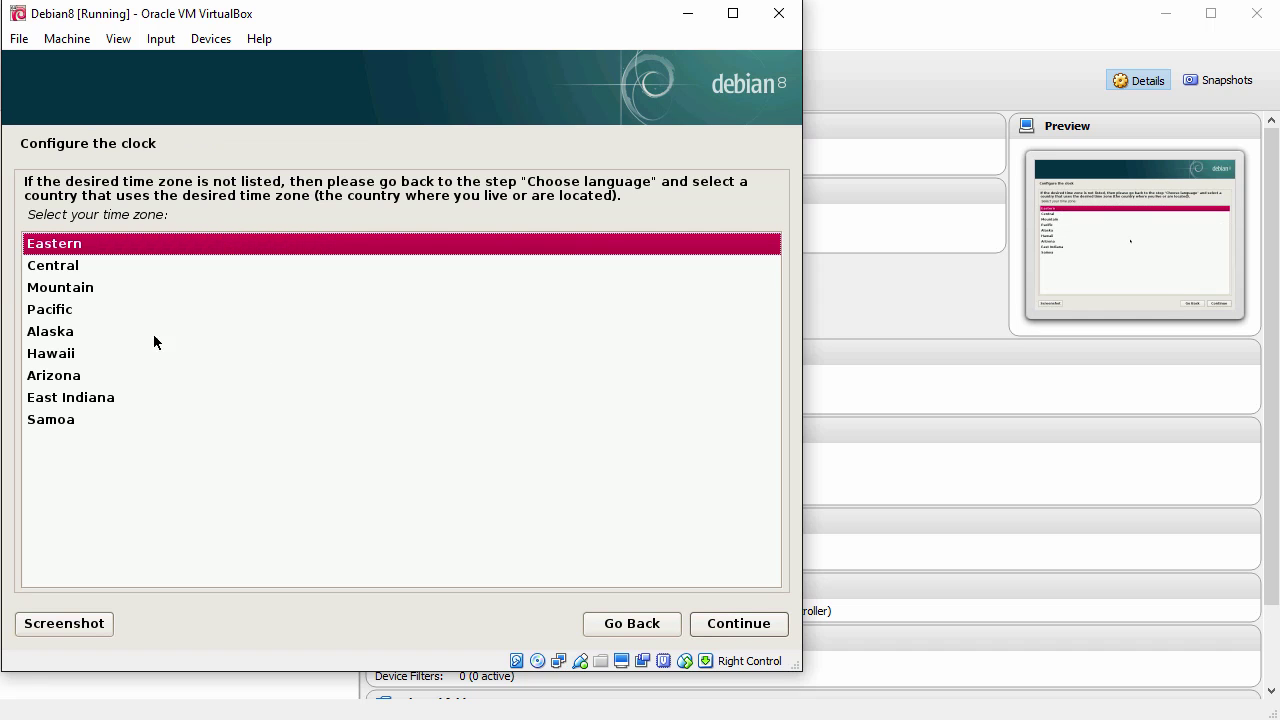
Step: Choose Pacific as the installer's time zone and continue
left_click(65, 312)
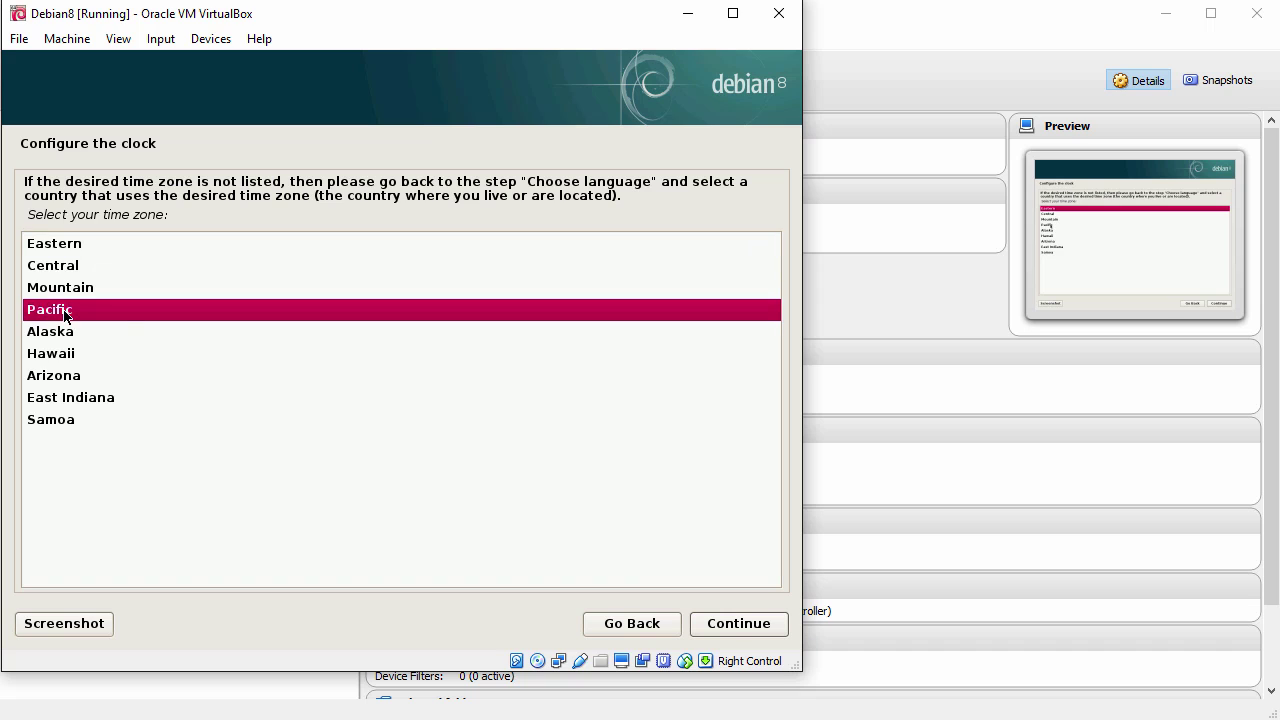
left_click(744, 626)
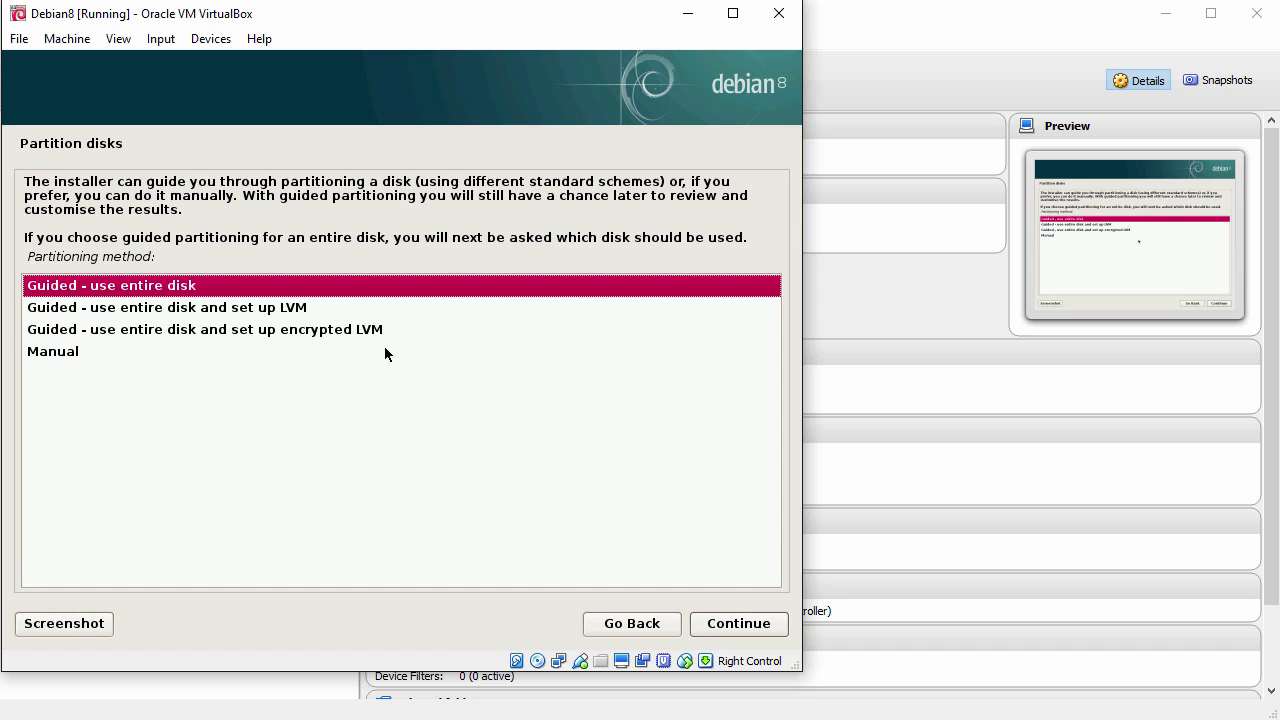
Step: Use guided partitioning of the entire VBOX disk with a separate /home partition scheme
left_click(137, 289)
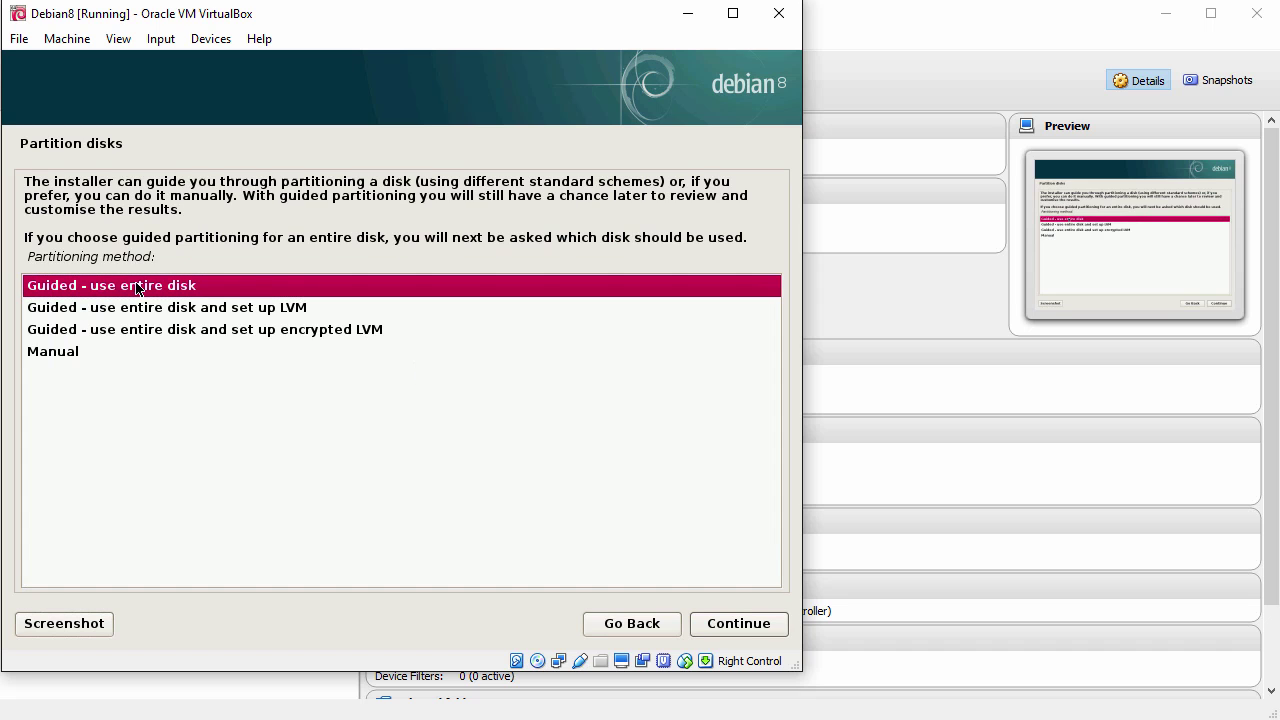
left_click(752, 625)
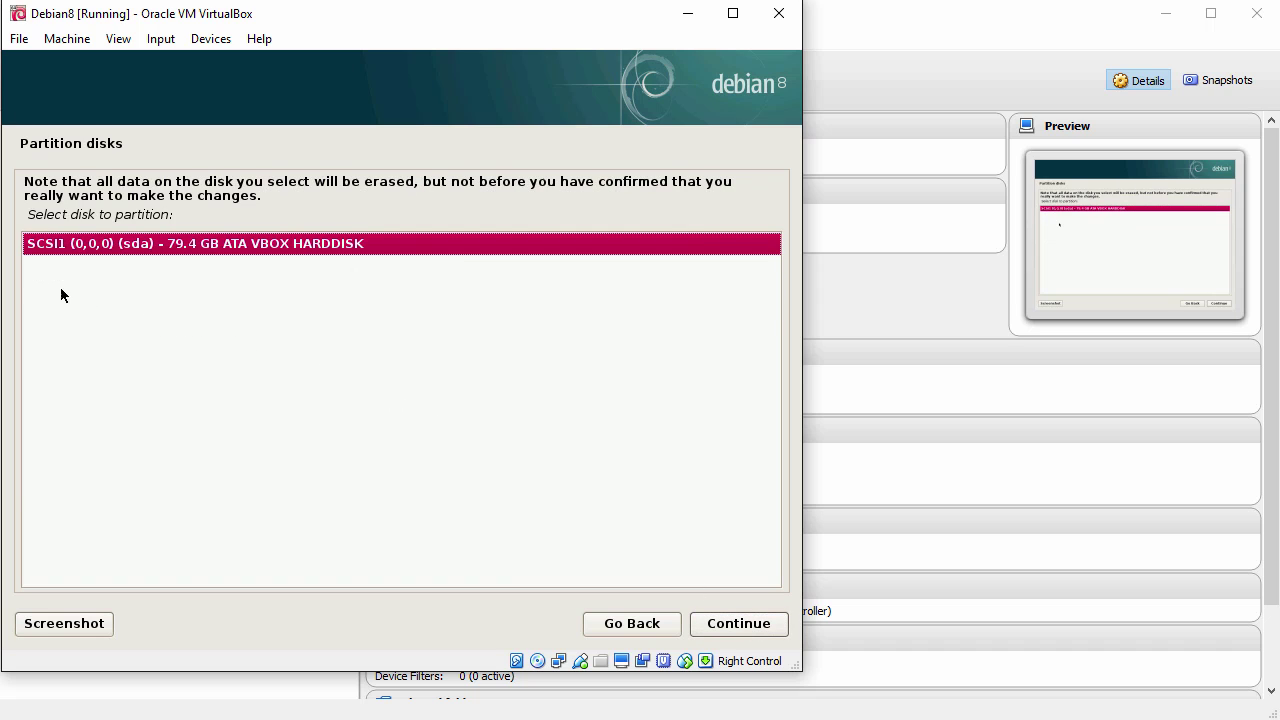
left_click(741, 626)
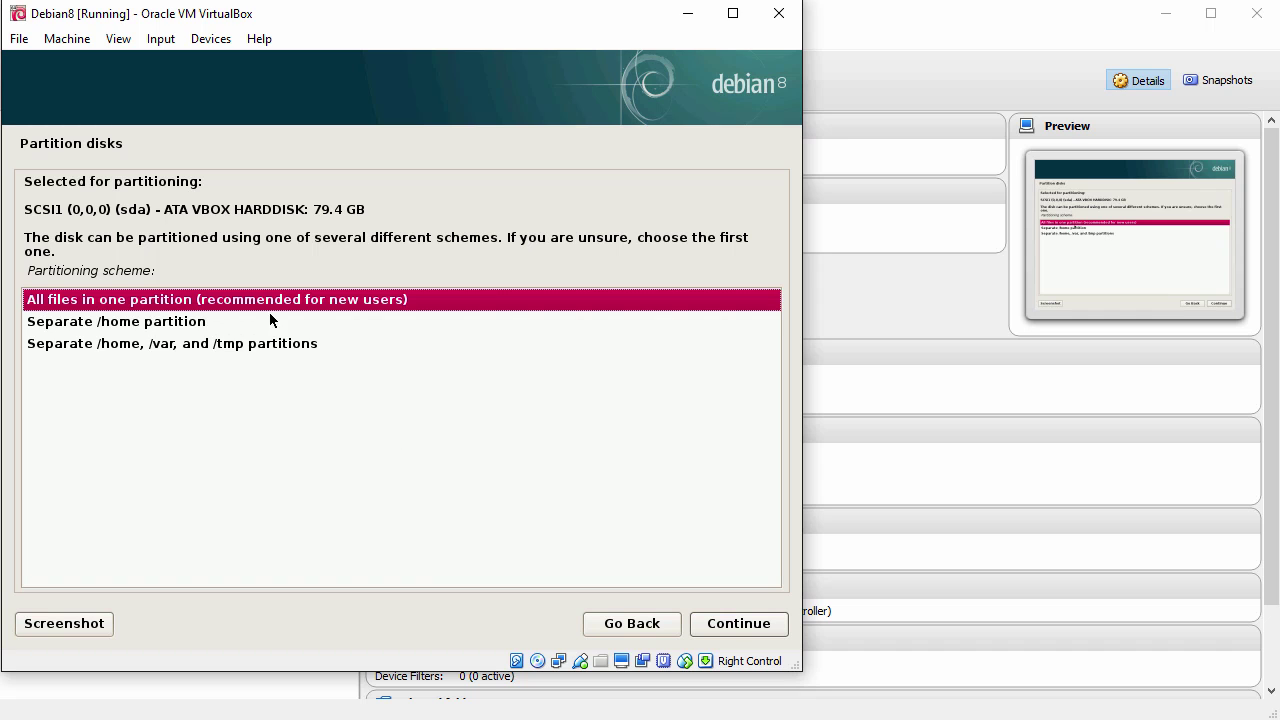
left_click(139, 322)
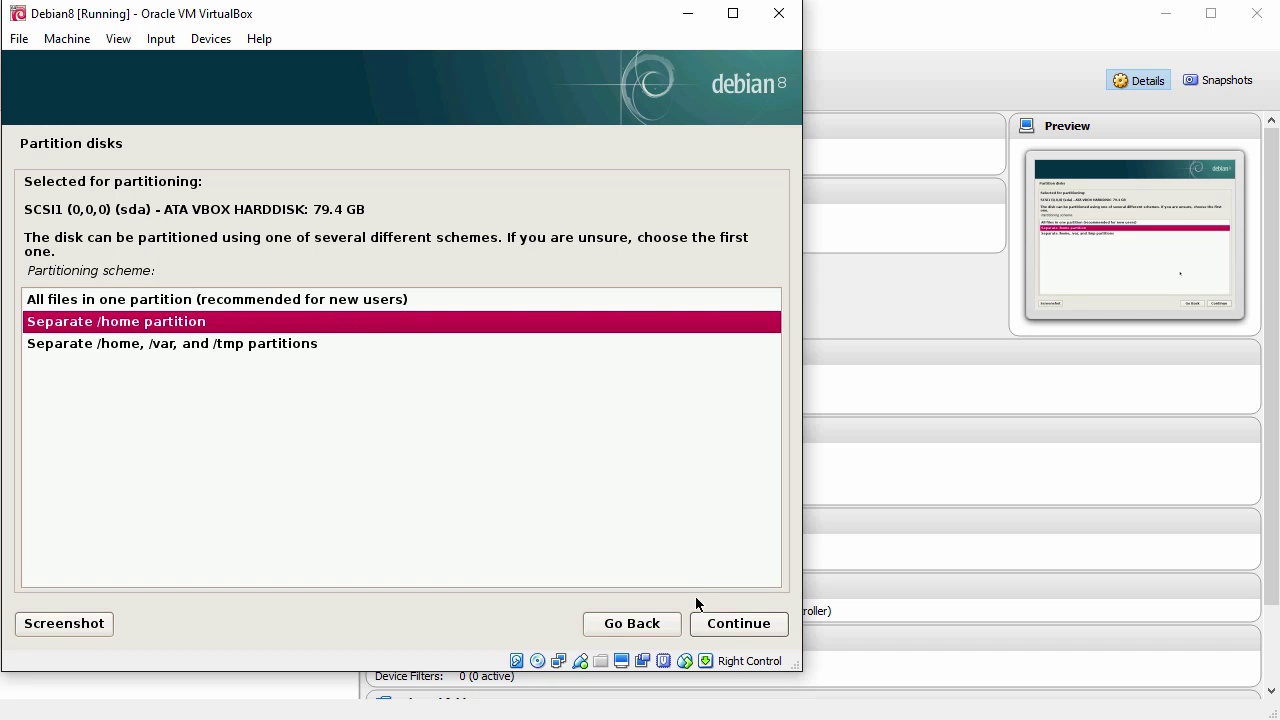
left_click(737, 626)
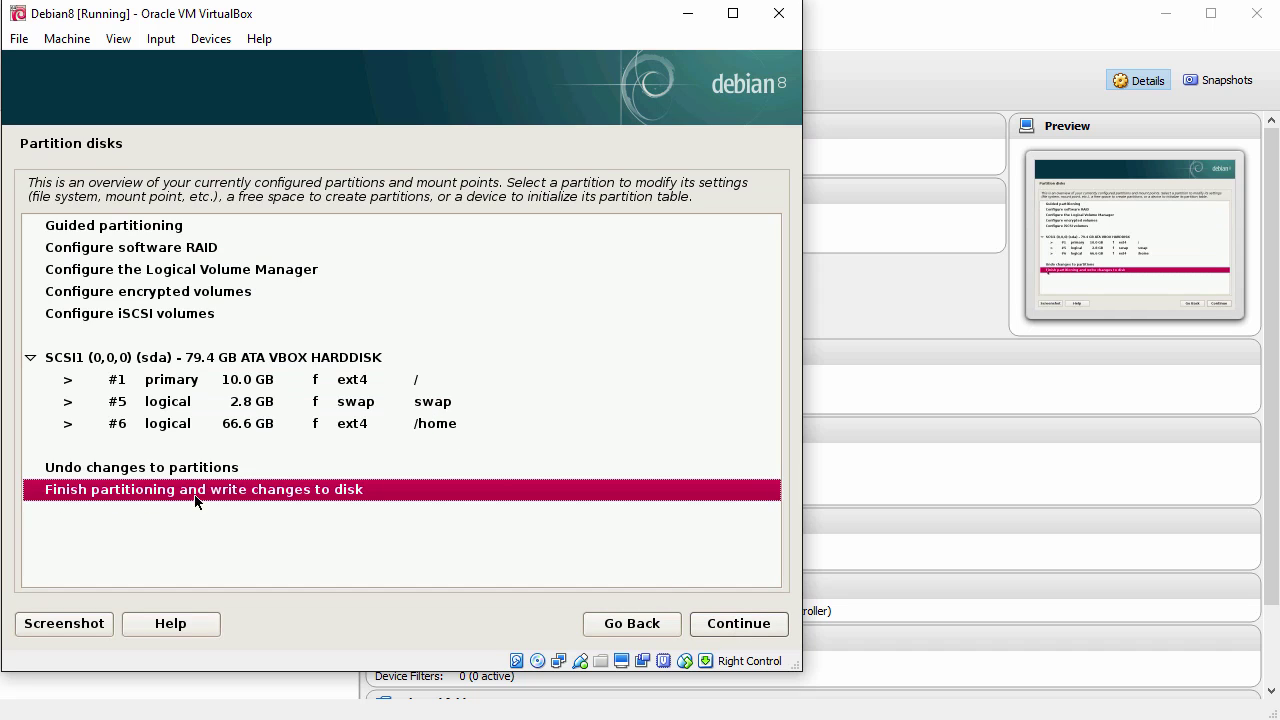
Step: Finish partitioning and agree with Yes to write the changes to disk
left_click(737, 624)
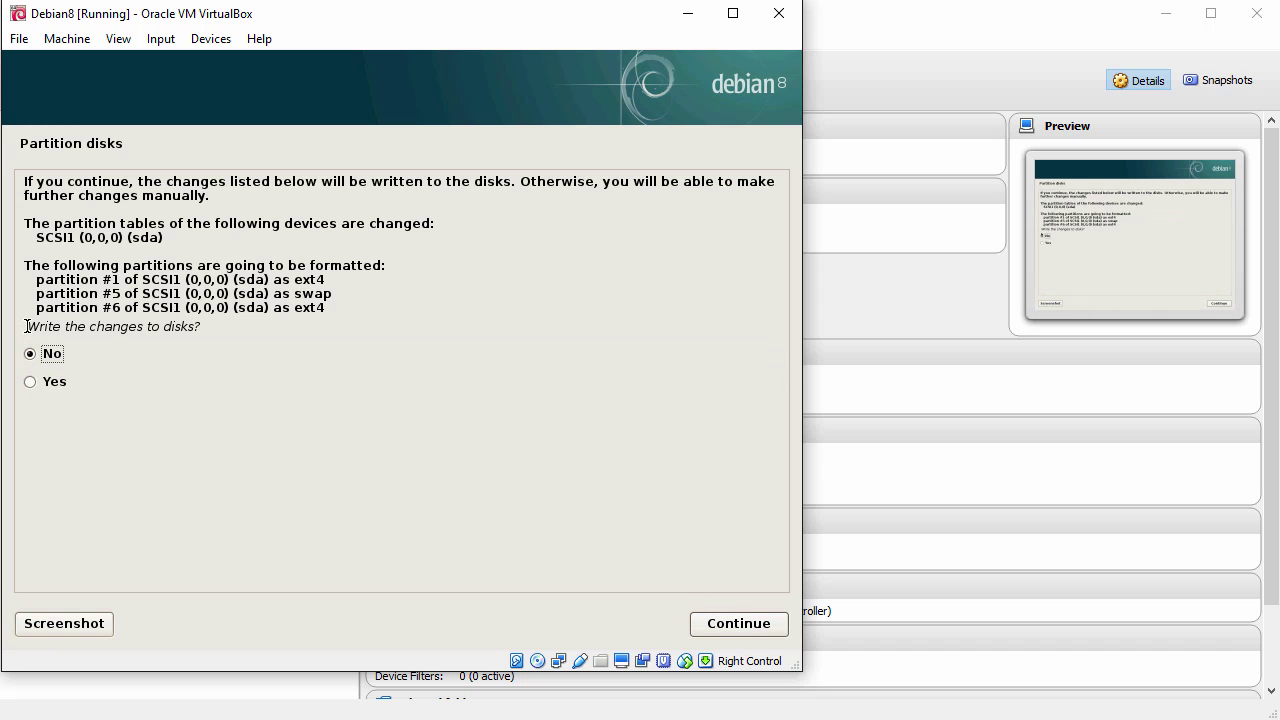
left_click_drag(26, 328, 226, 331)
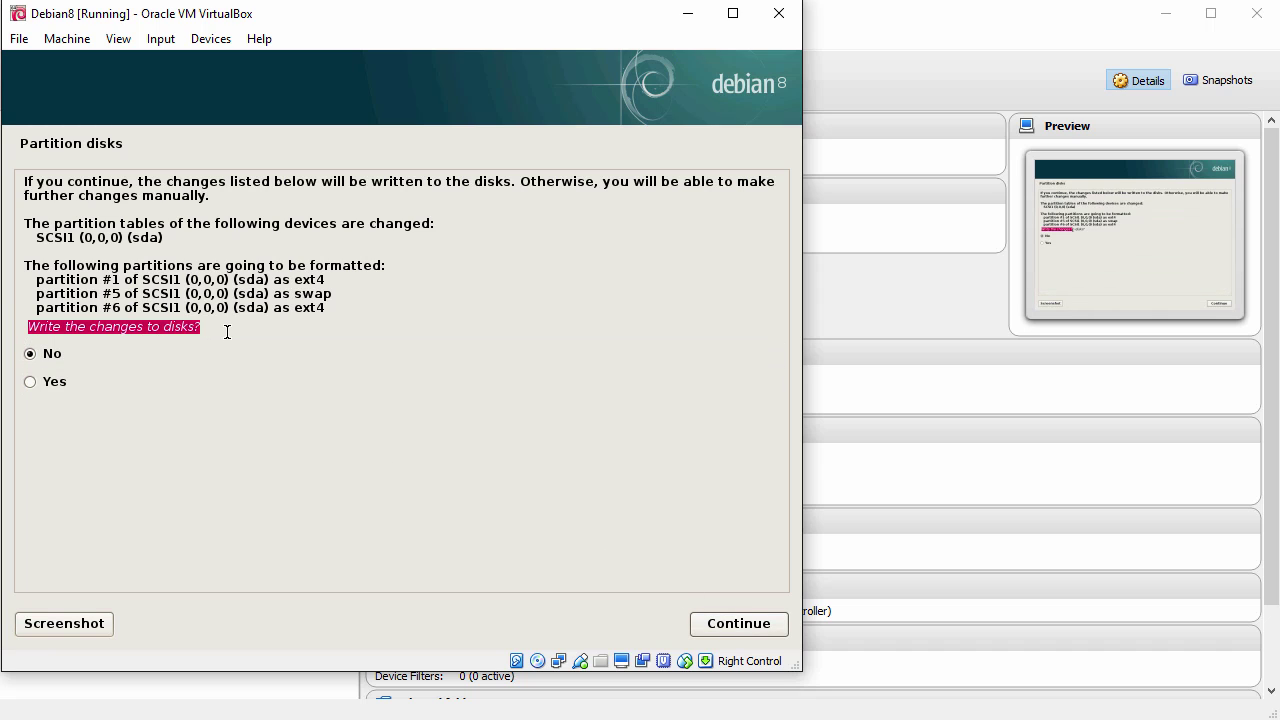
left_click(32, 381)
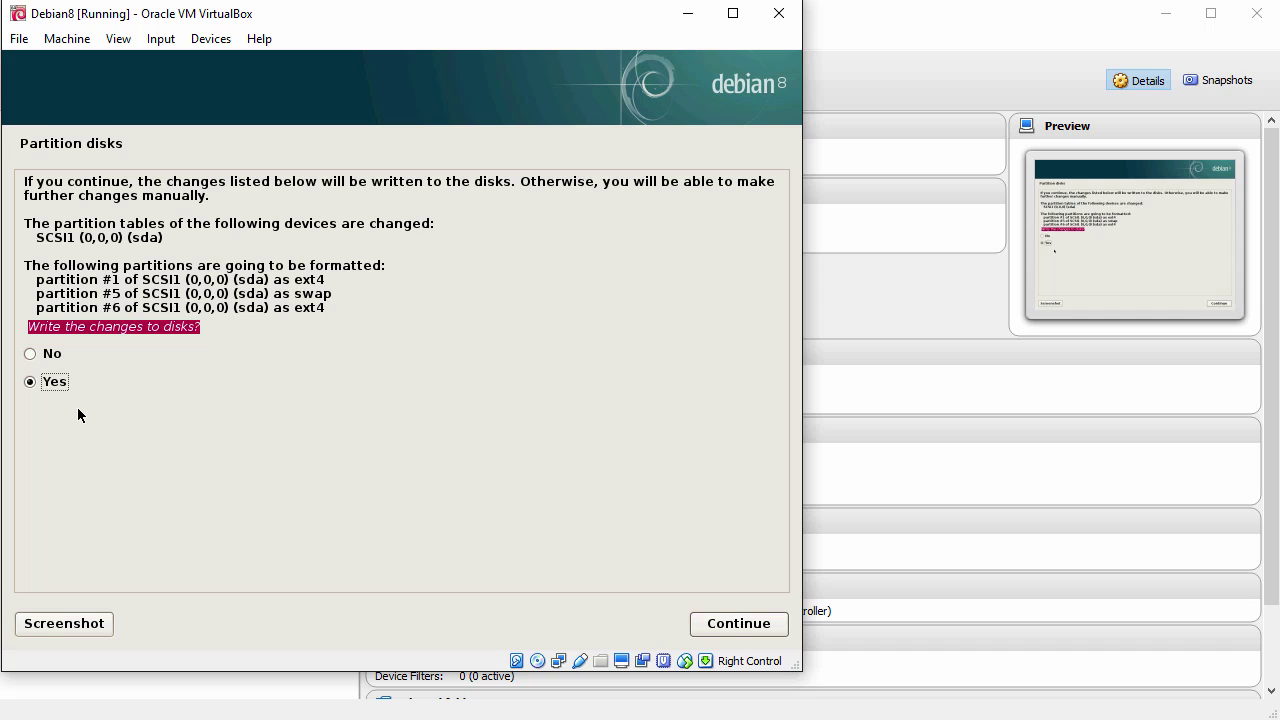
left_click(729, 624)
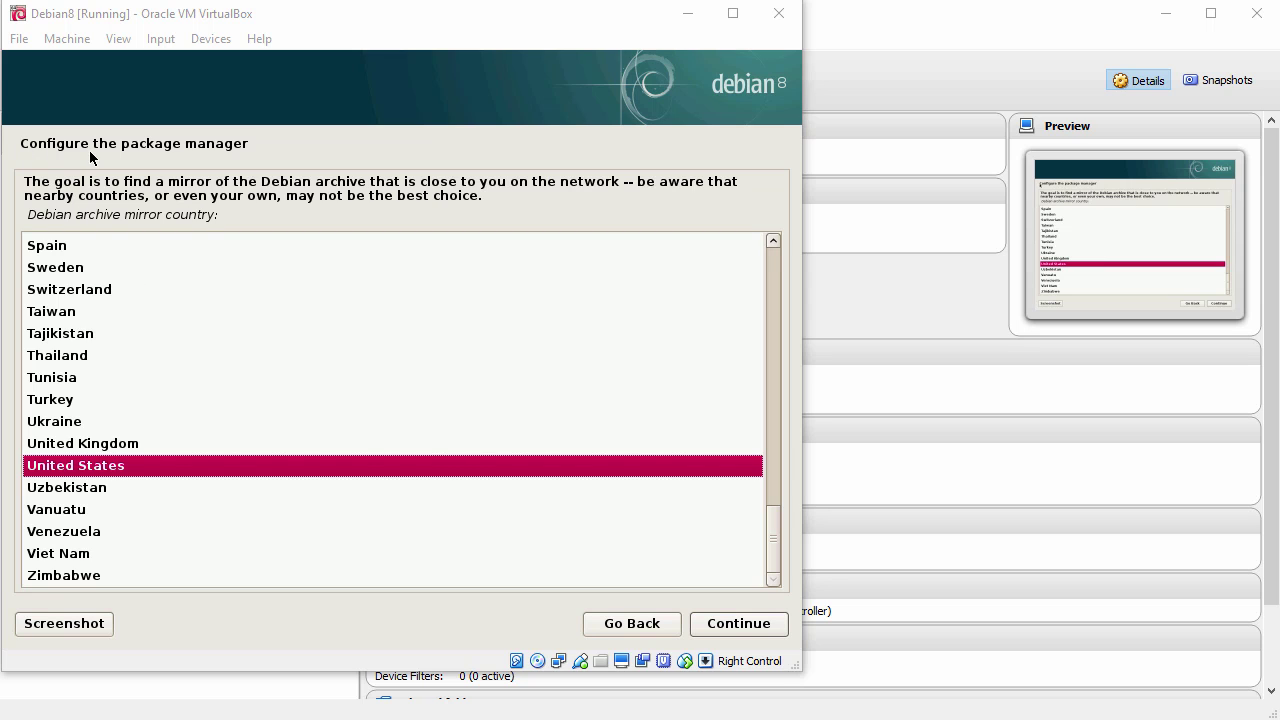
Step: Use the United States mirror debian.csail.mit.edu with no proxy, and decline the package usage survey
left_click_drag(28, 216, 228, 206)
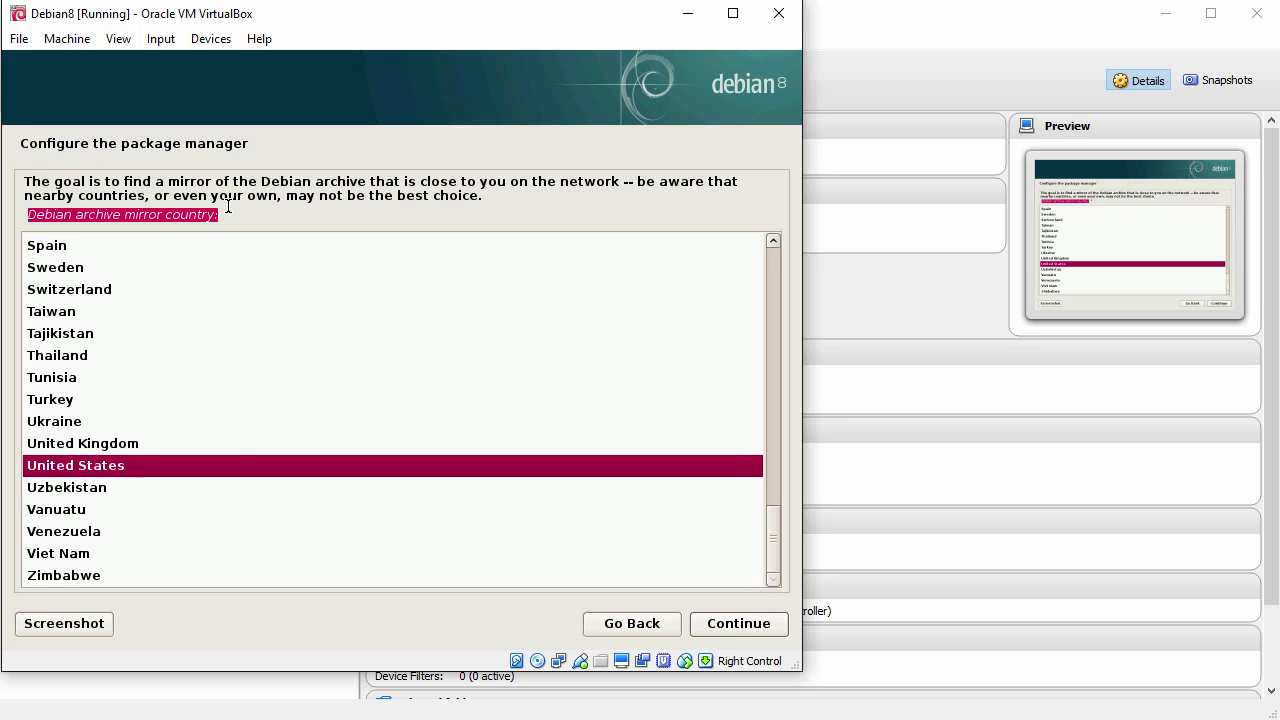
left_click(200, 471)
left_click(737, 631)
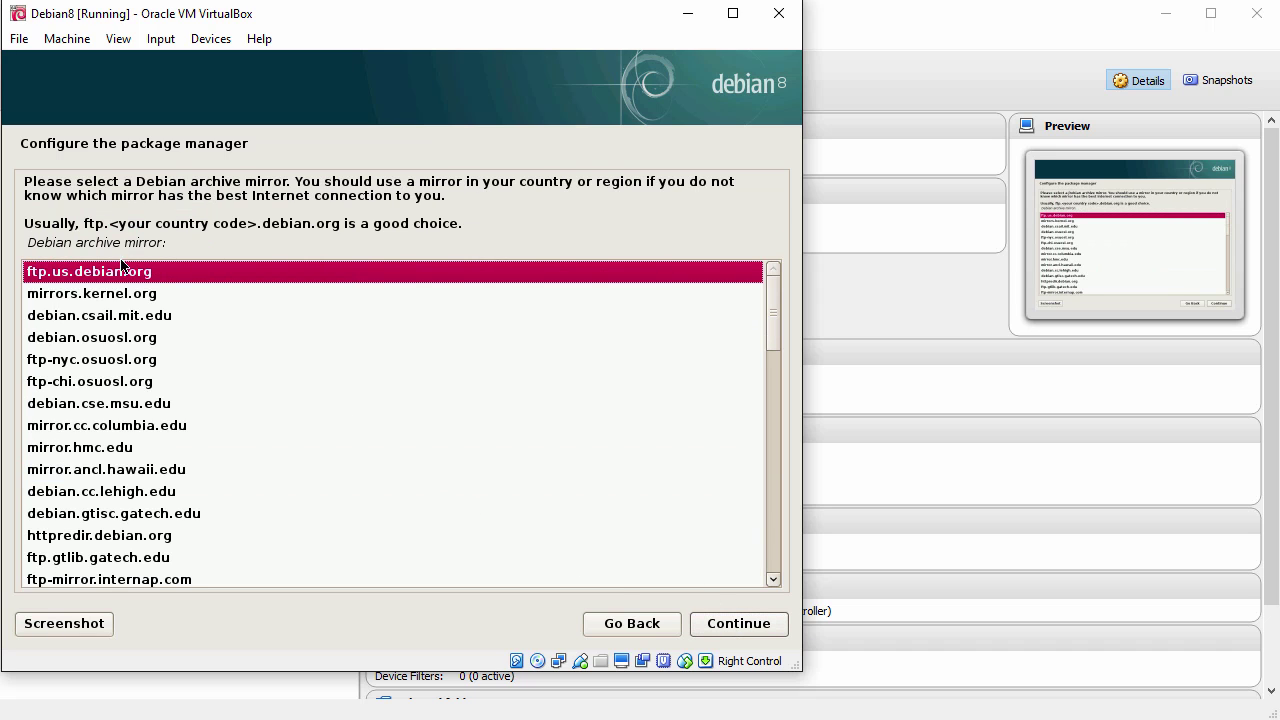
left_click(122, 318)
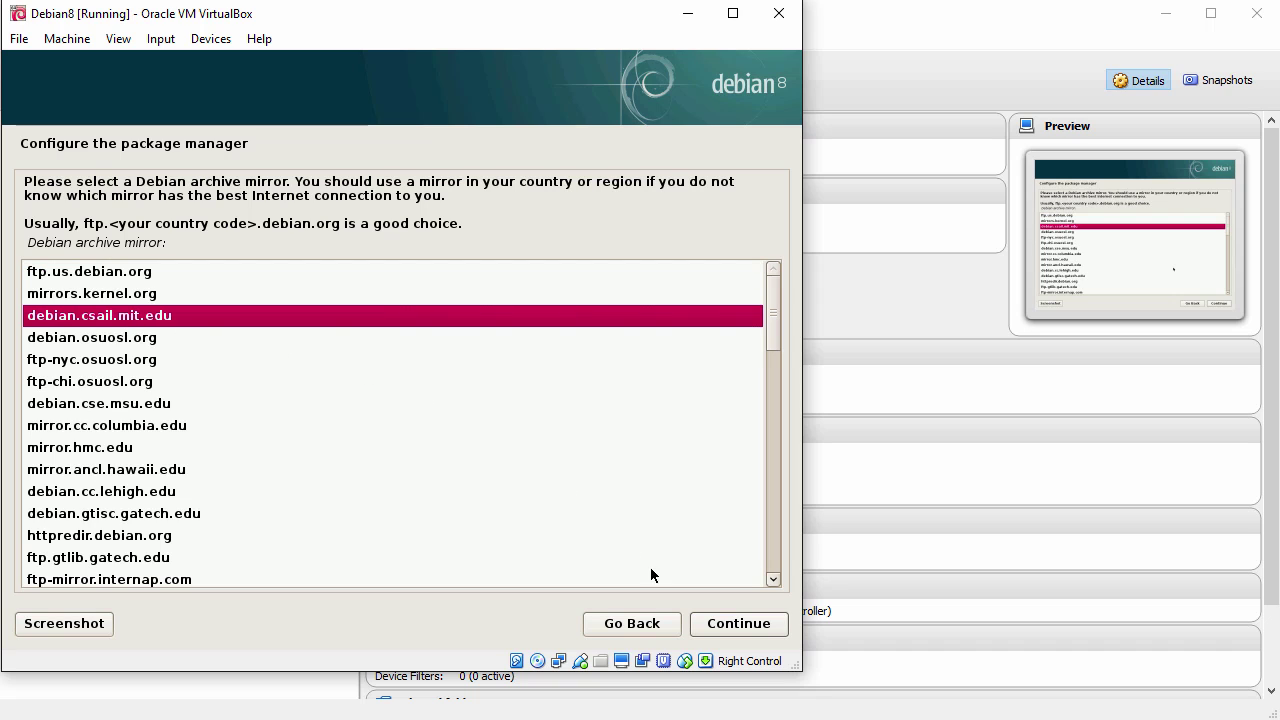
left_click(740, 625)
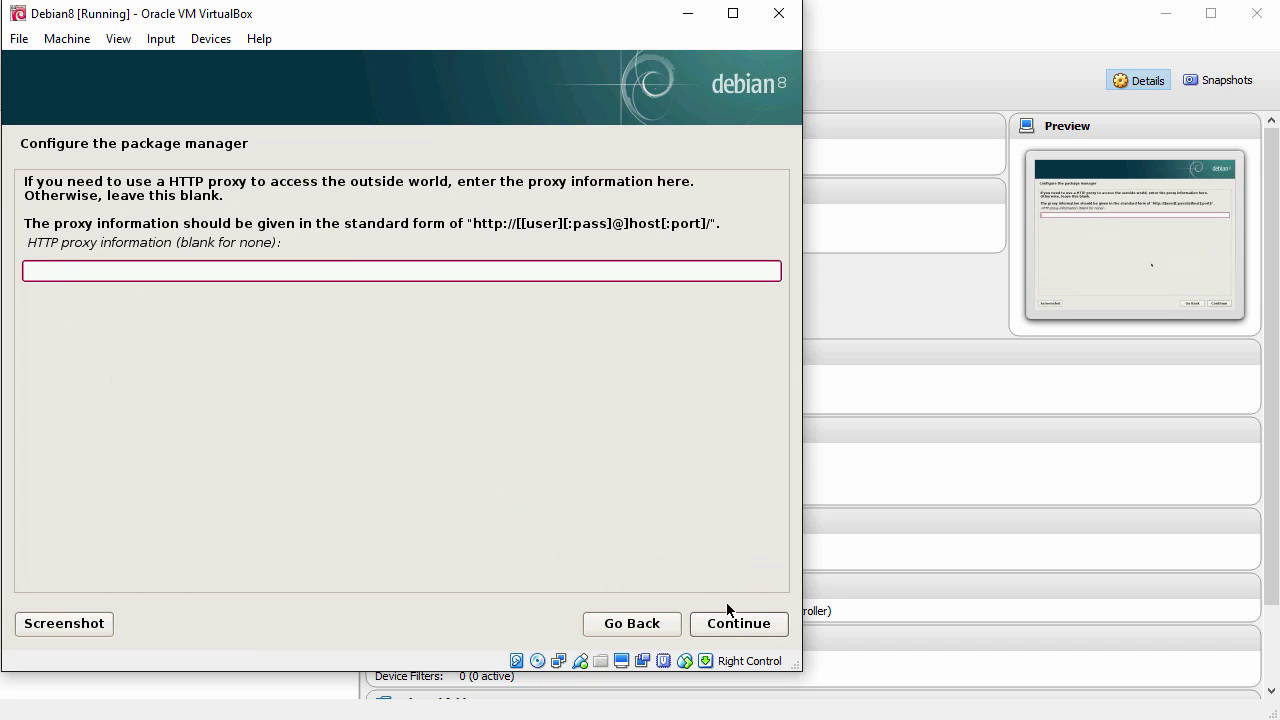
left_click(740, 624)
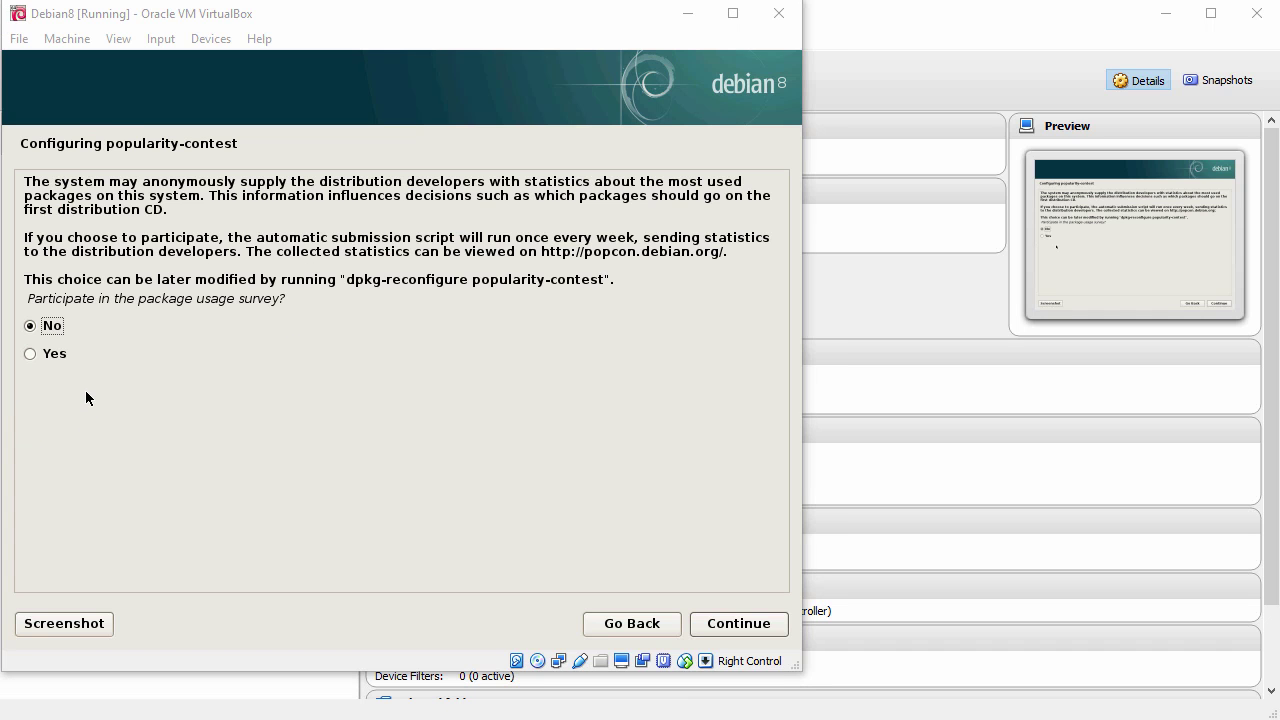
left_click(753, 628)
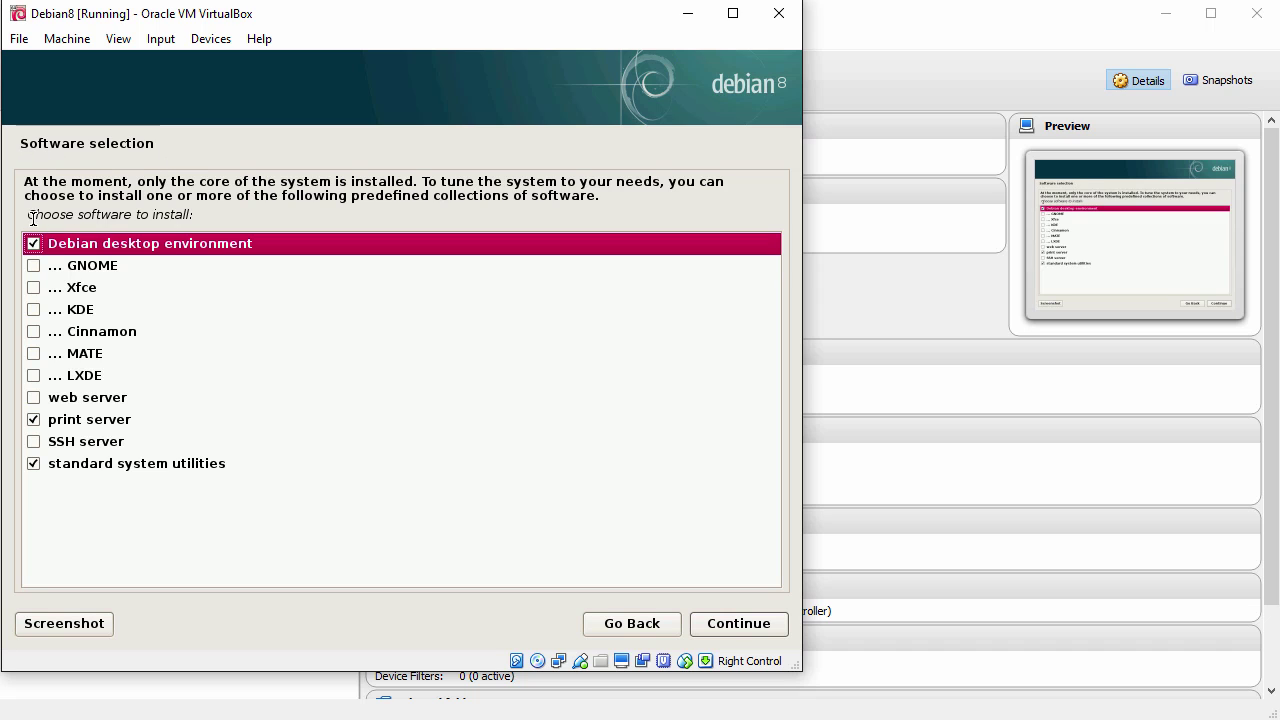
Step: Keep Debian desktop environment, print server and standard system utilities selected and install them
left_click_drag(29, 217, 203, 209)
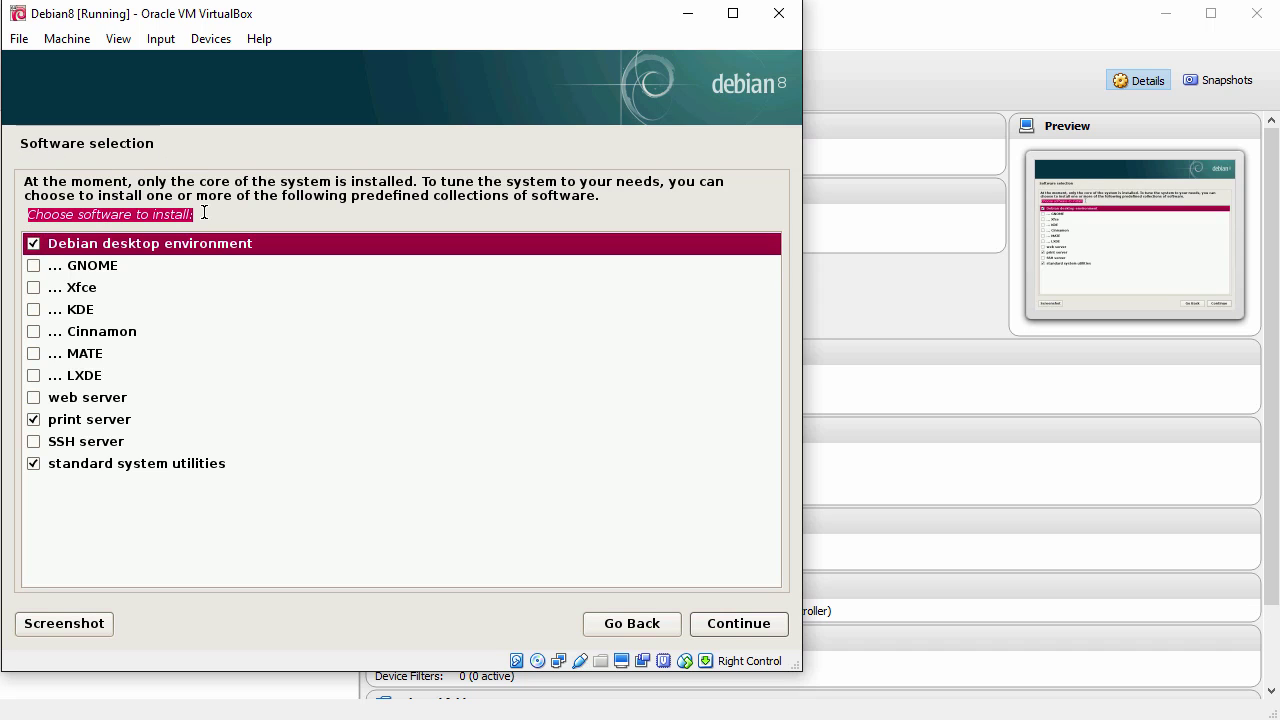
left_click(34, 289)
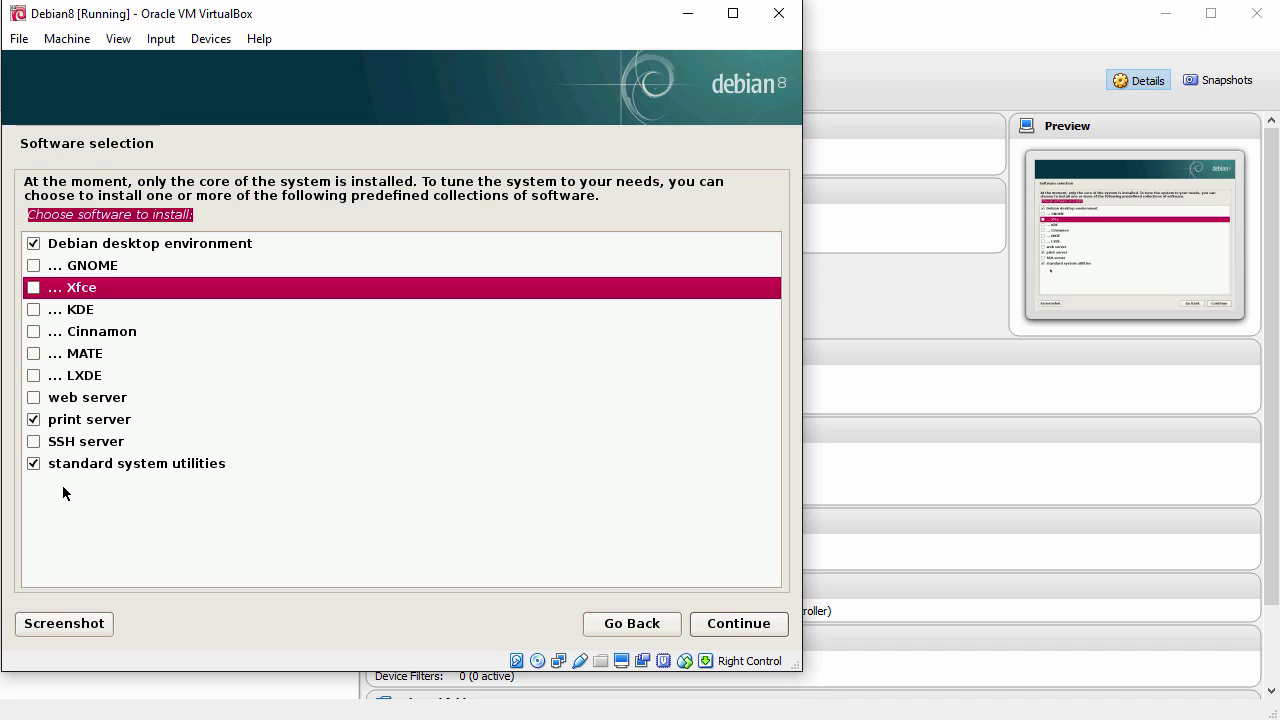
left_click(740, 624)
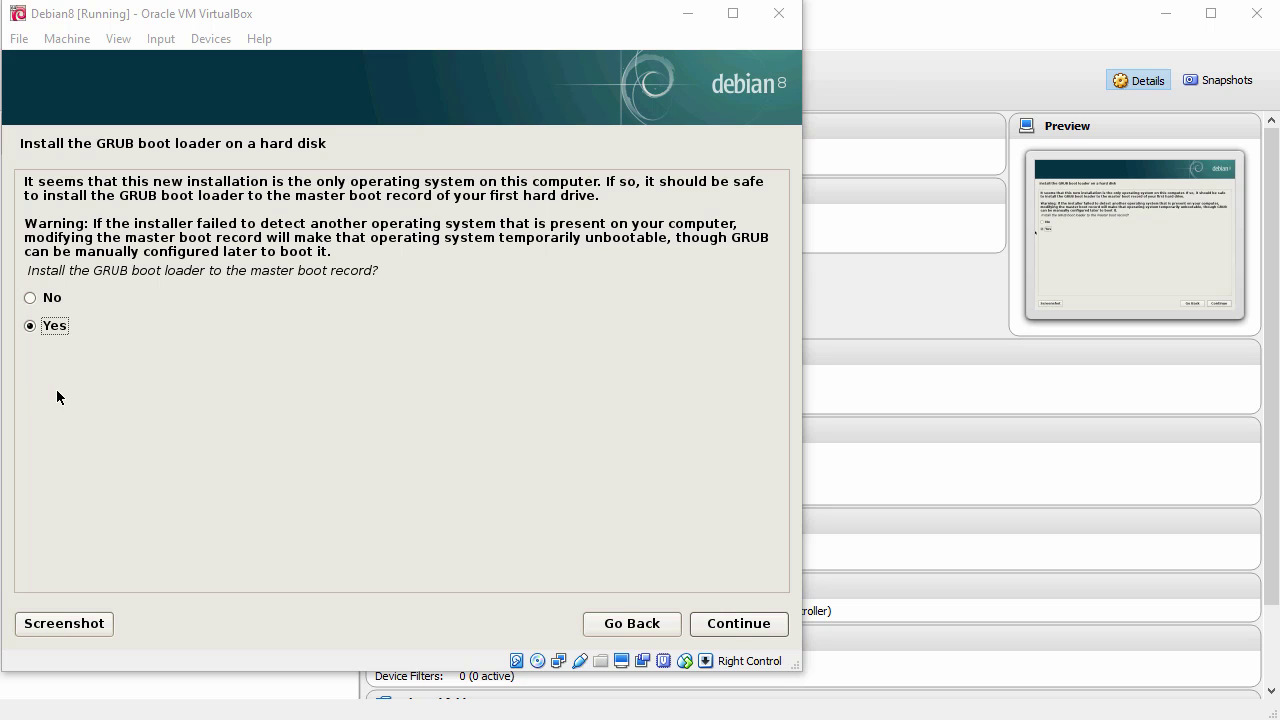
Step: Install GRUB to the master boot record on /dev/sda, then finish the installation and reboot
left_click_drag(27, 270, 398, 273)
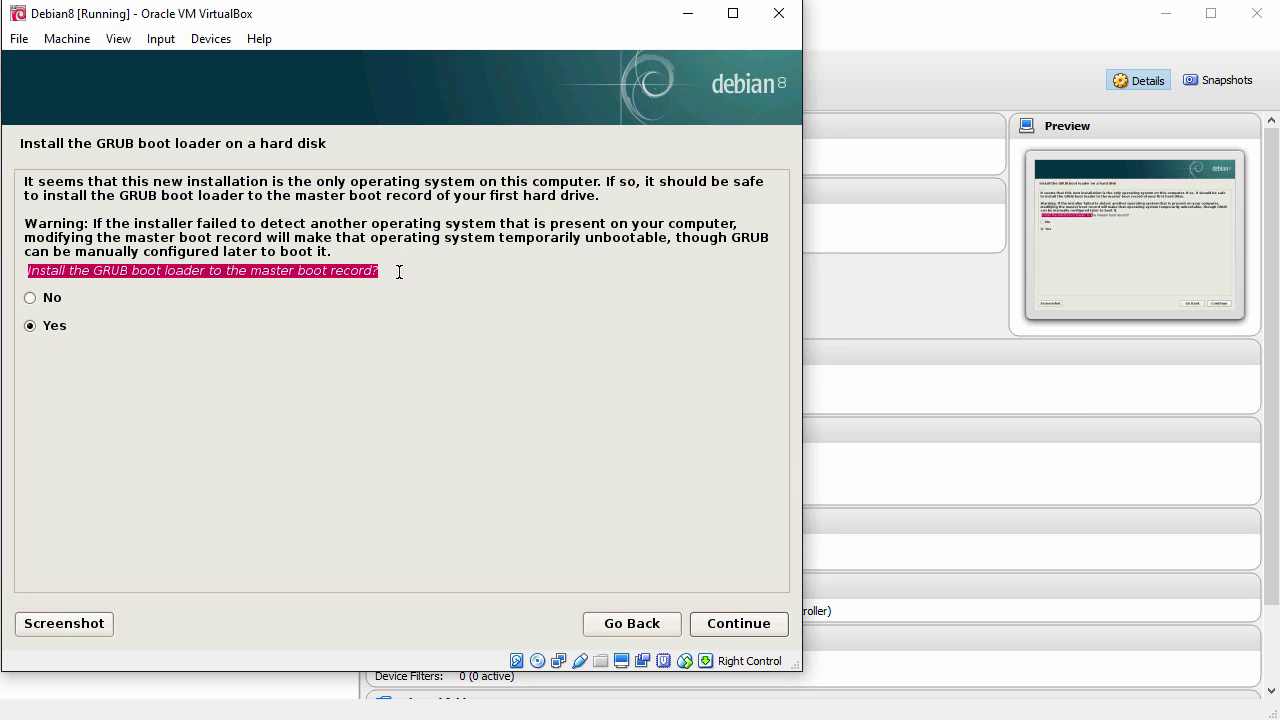
left_click(52, 325)
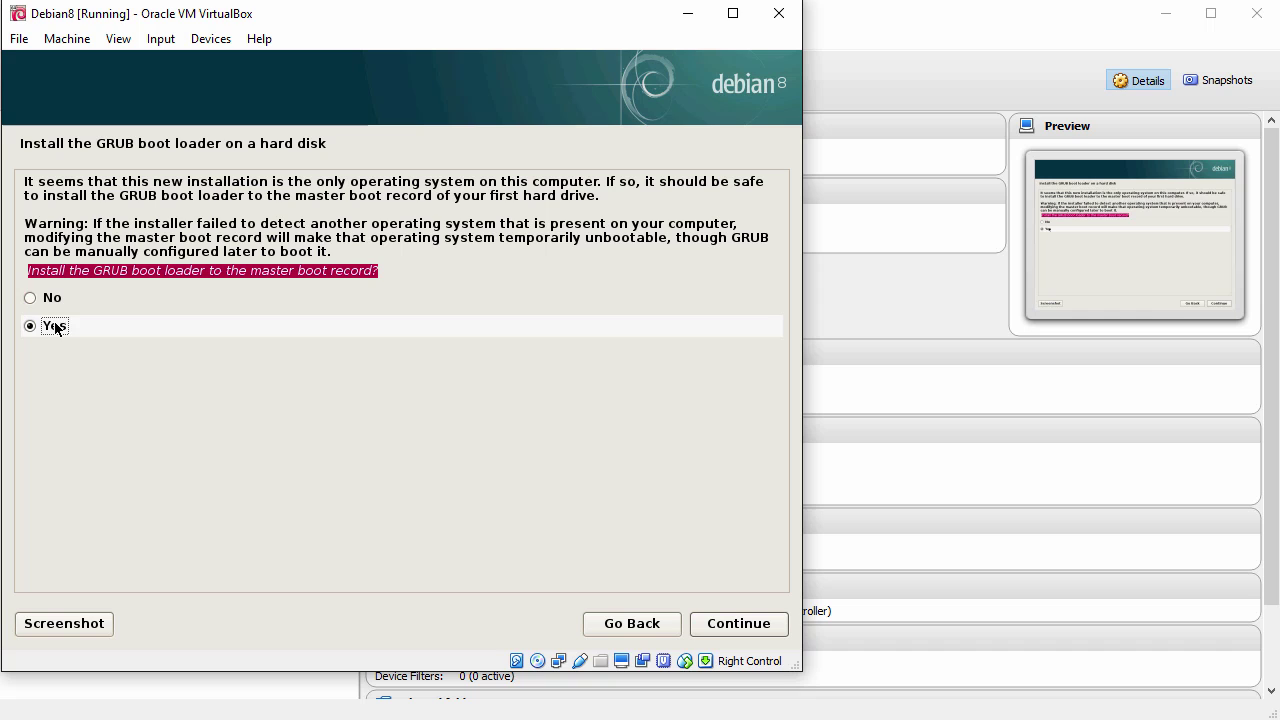
left_click(740, 626)
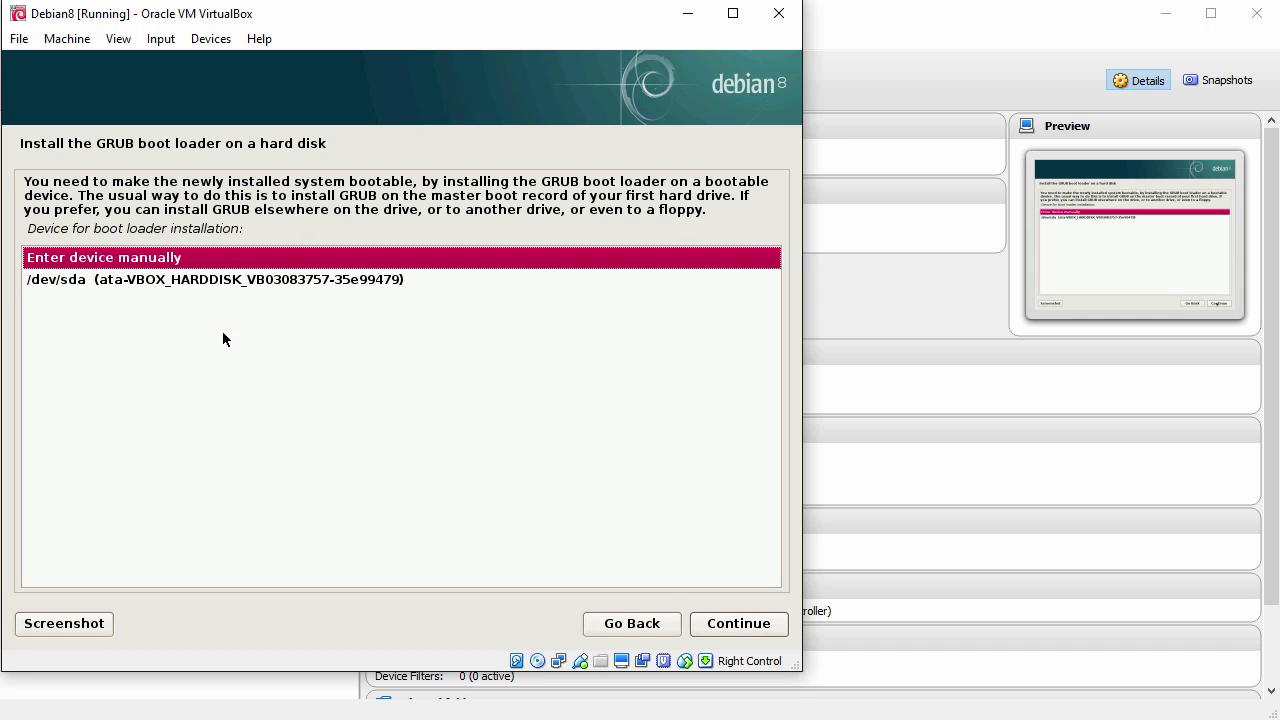
left_click(118, 283)
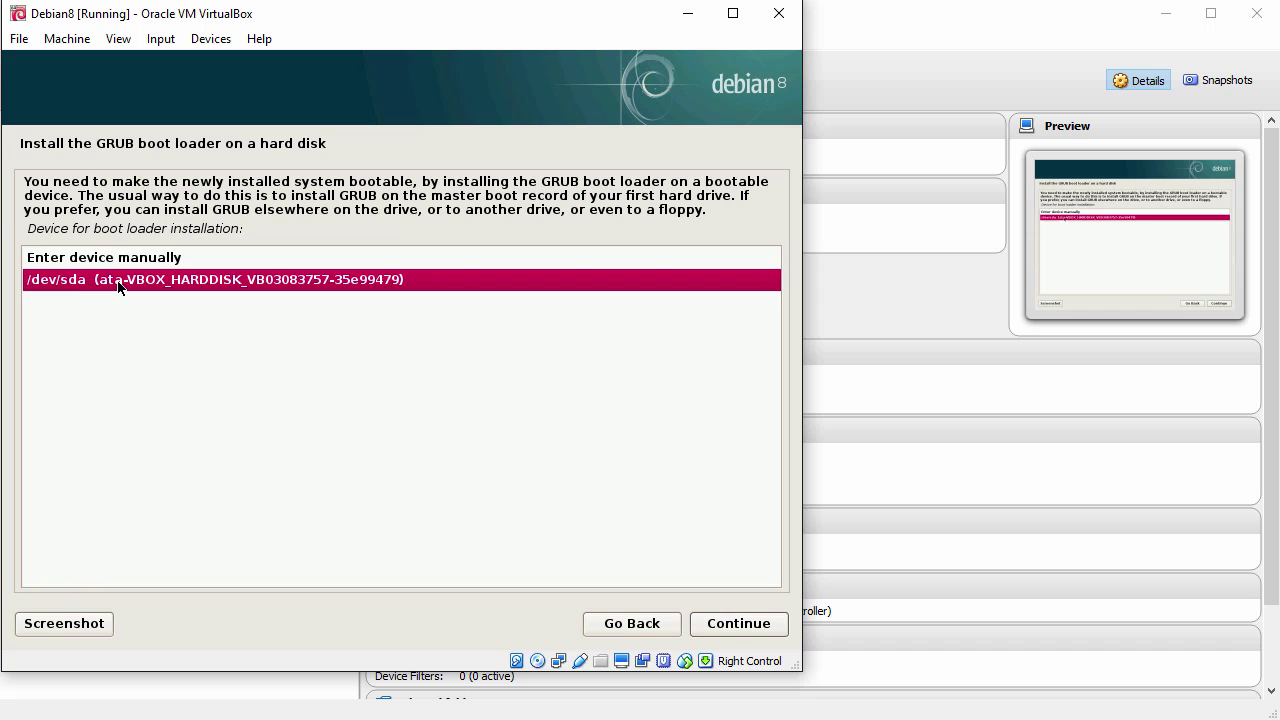
left_click(717, 624)
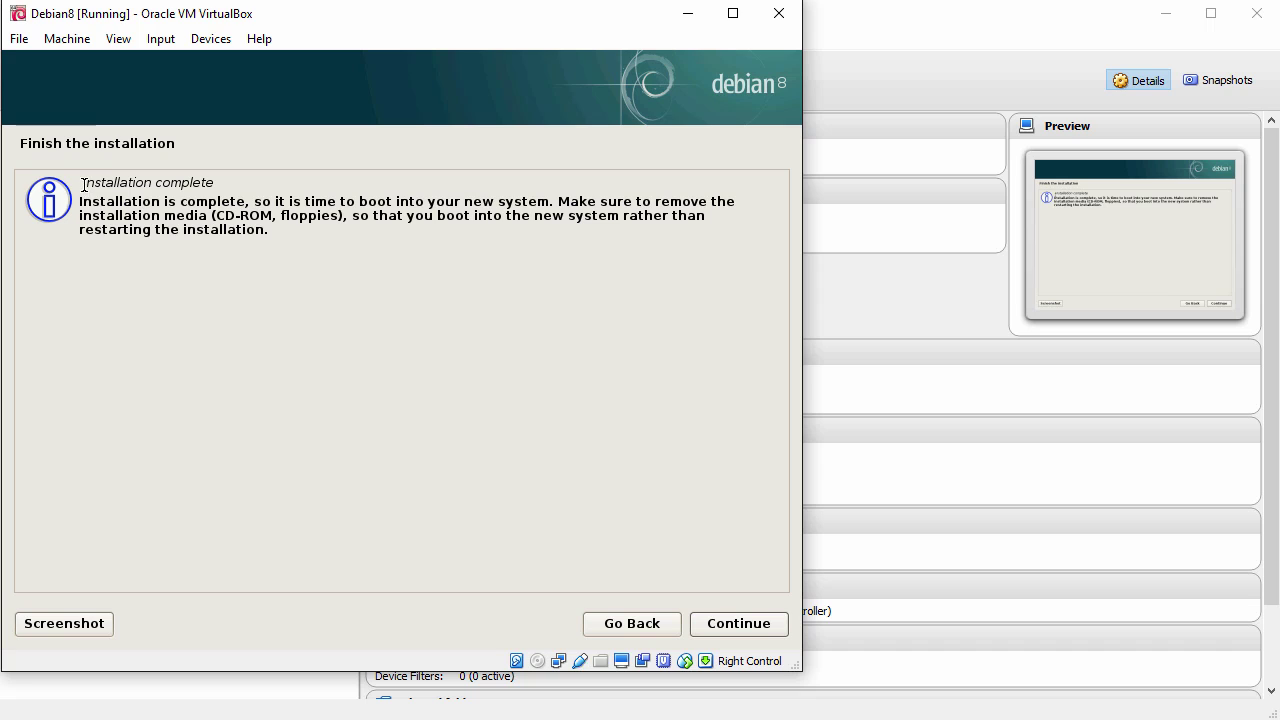
left_click_drag(82, 182, 232, 169)
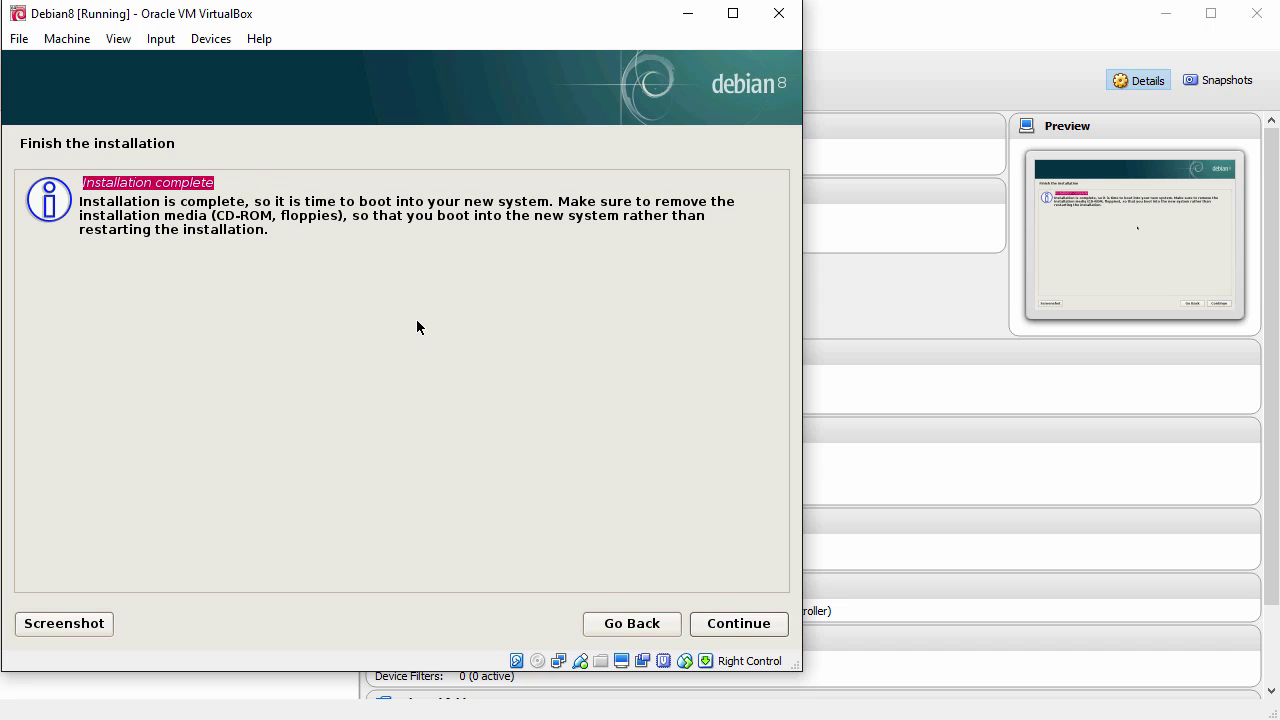
left_click(738, 623)
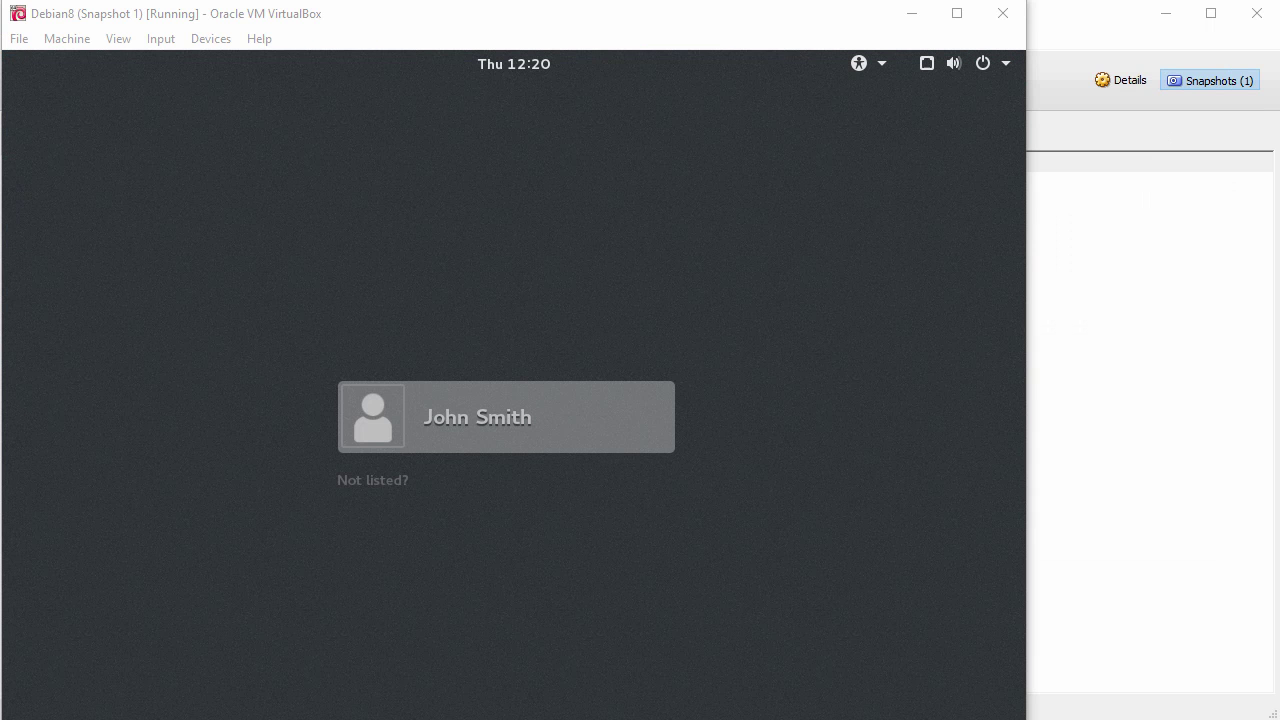
Step: Sign in to the Debian guest desktop with the user account's password
left_click(574, 409)
type("•••••••")
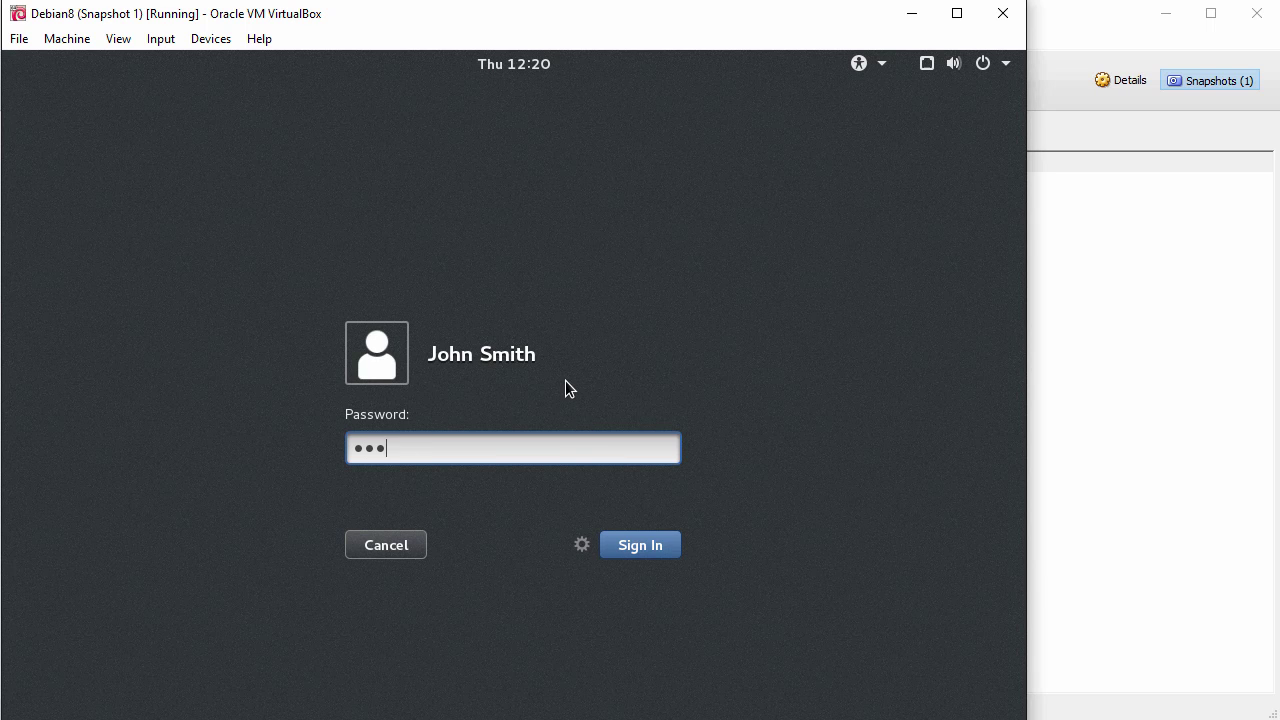
type("••••")
key("Return")
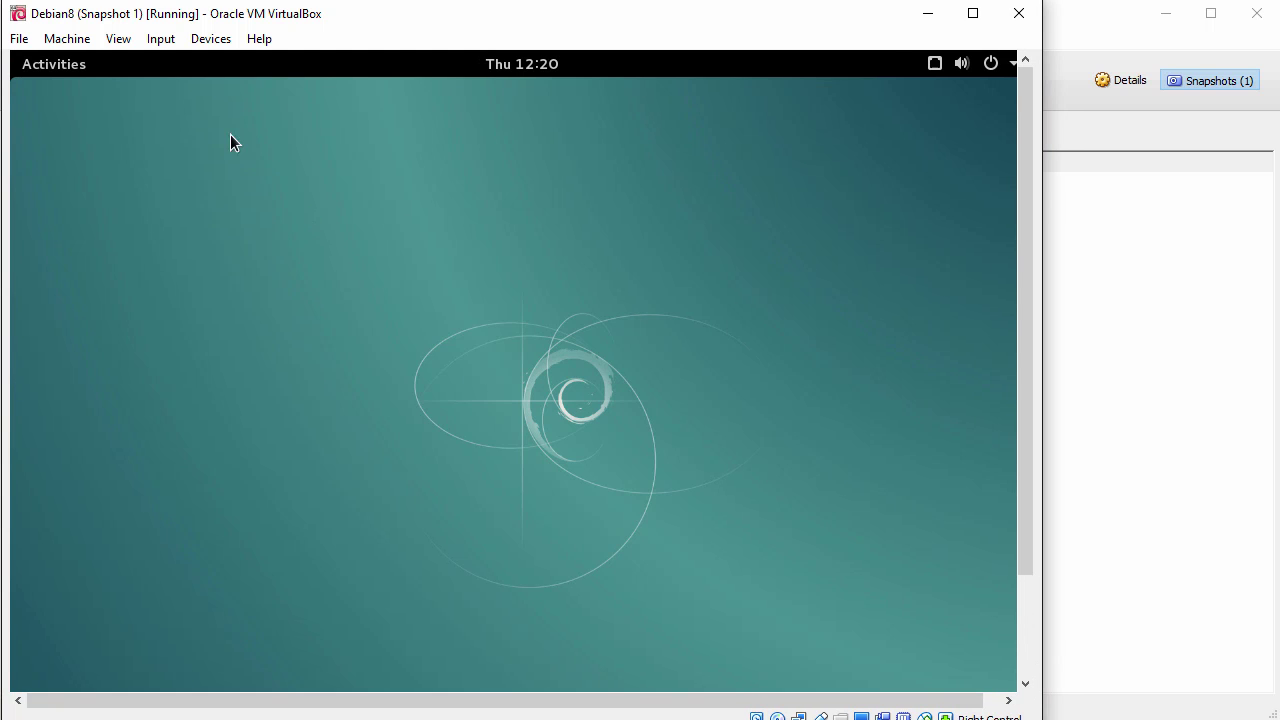
Step: Search Activities for 'termin' and launch Terminal
left_click(116, 38)
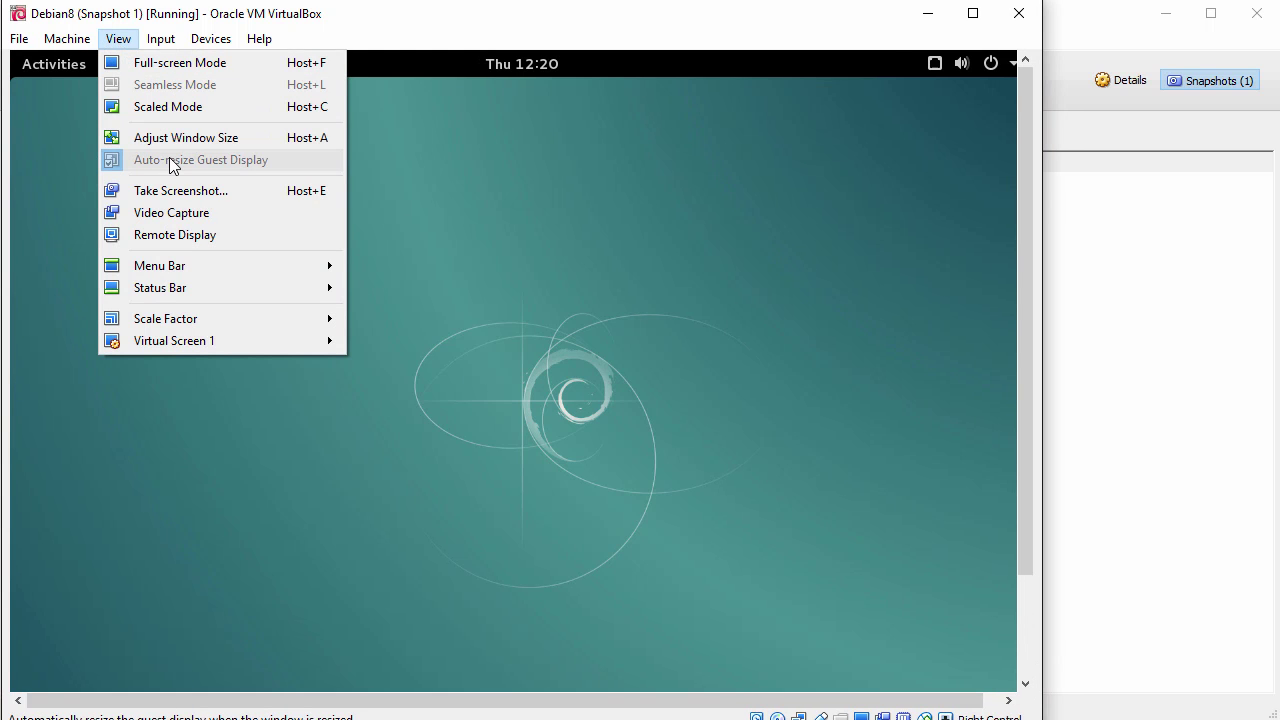
left_click(424, 215)
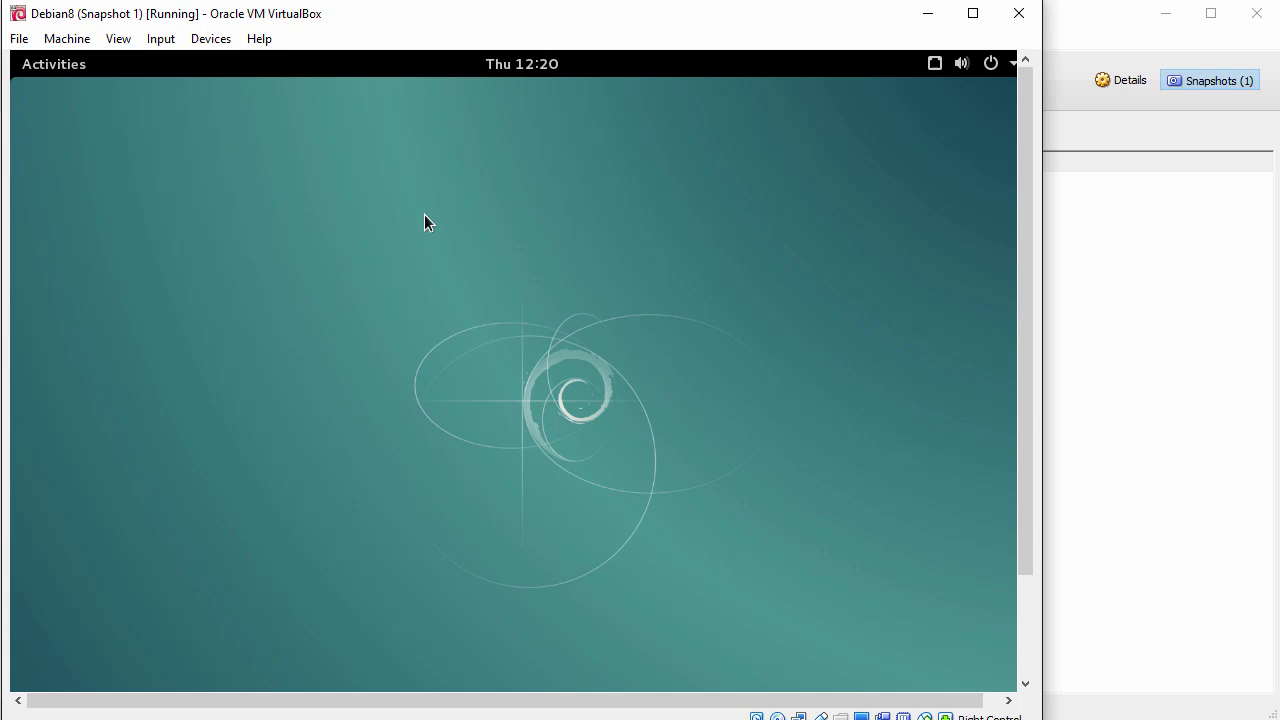
left_click(32, 66)
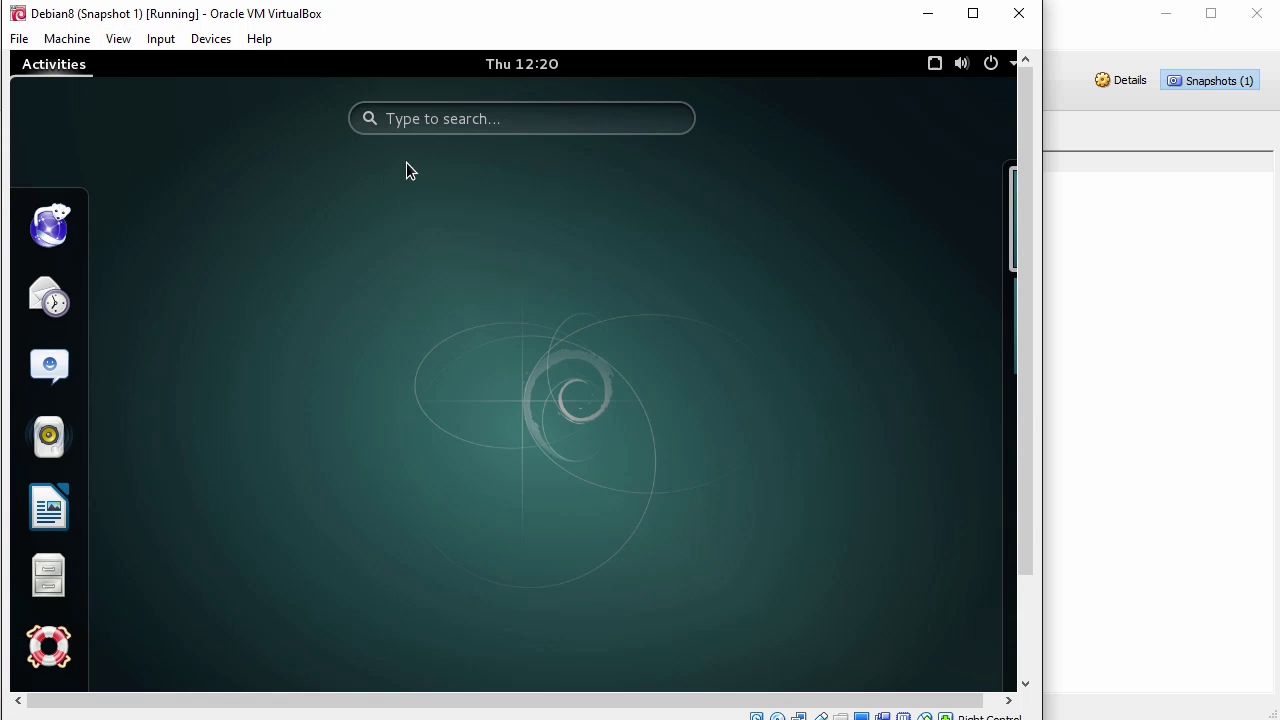
left_click(506, 118)
type("termin")
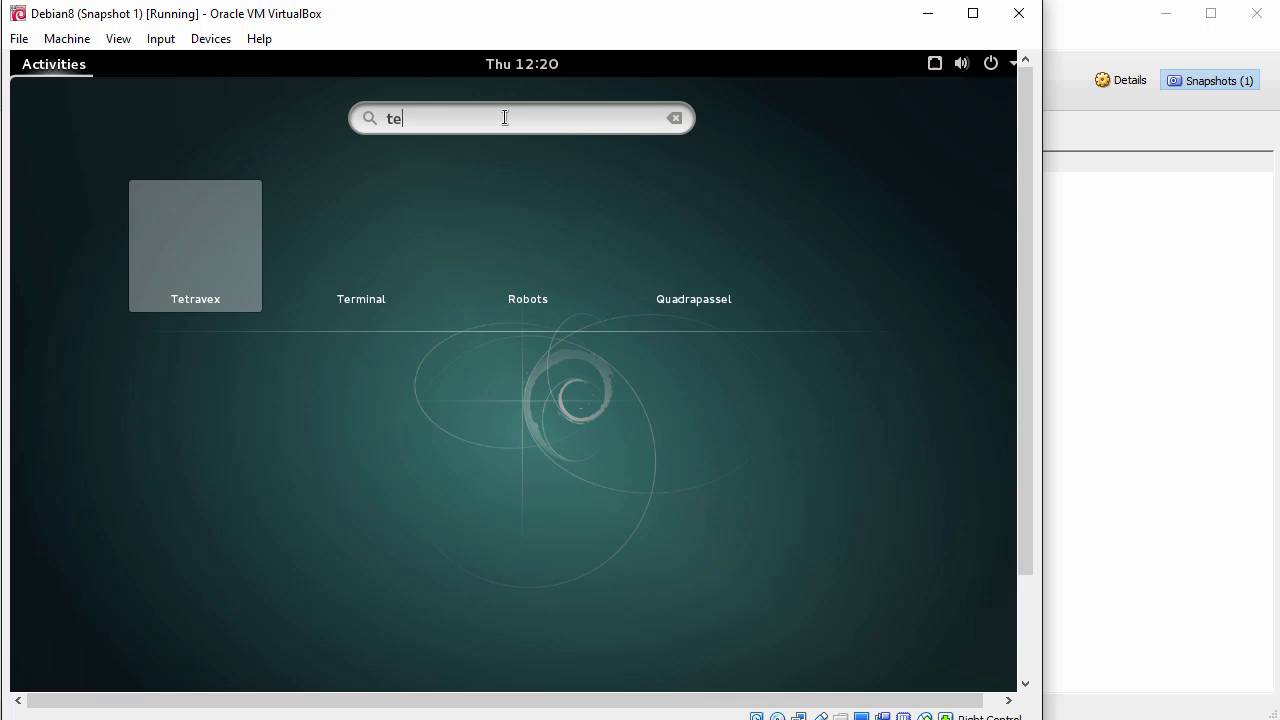
left_click(532, 245)
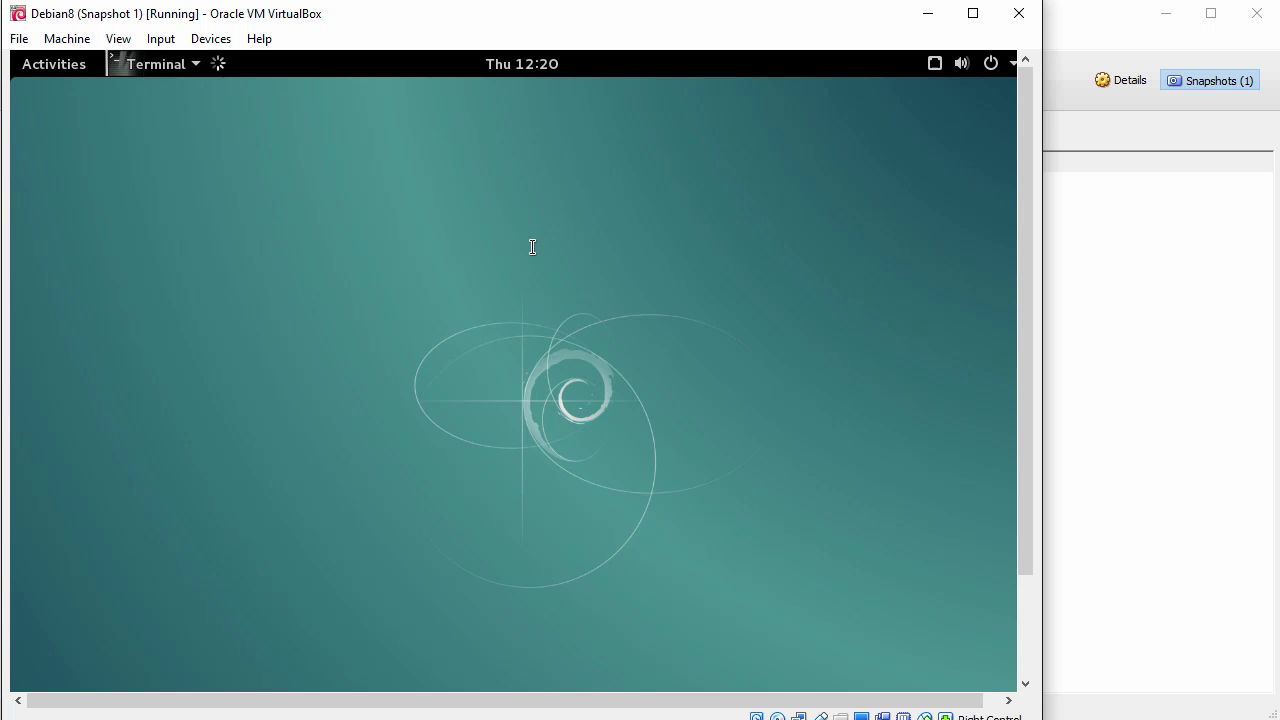
Step: Maximize the terminal, zoom in its text, and switch to root with 'su -'
left_click_drag(421, 177, 406, 165)
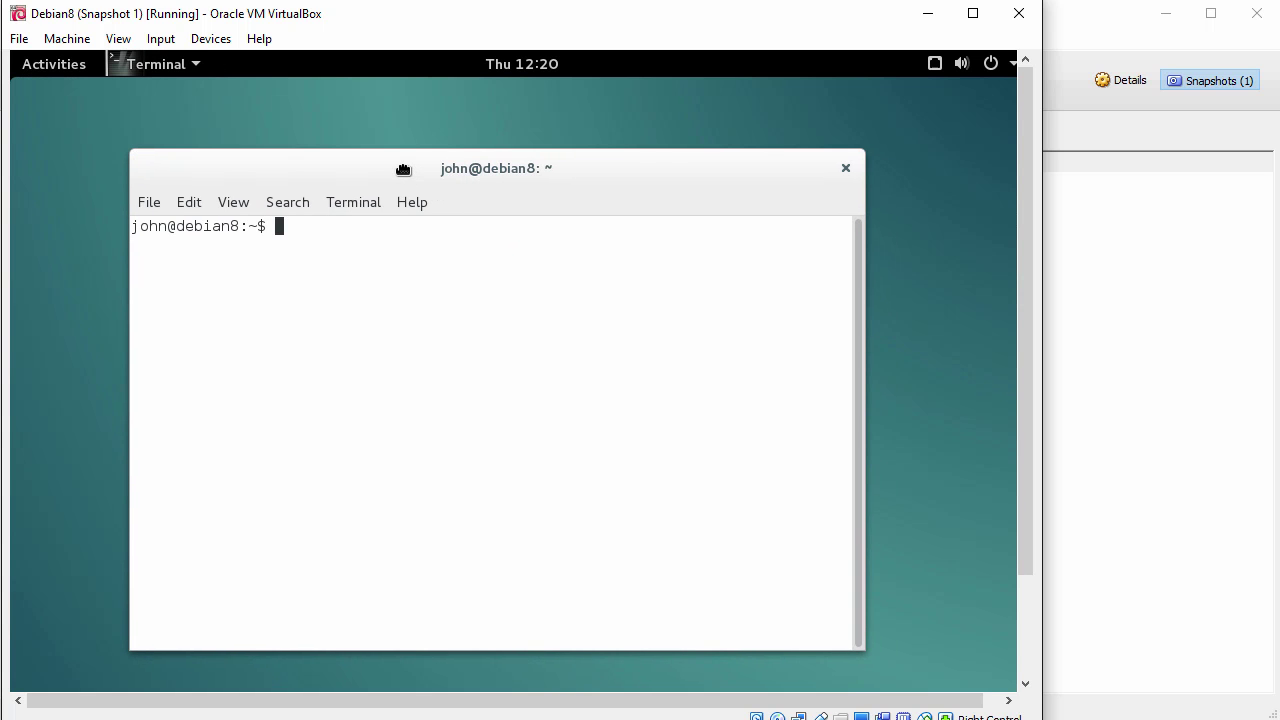
double_click(404, 166)
left_click(109, 131)
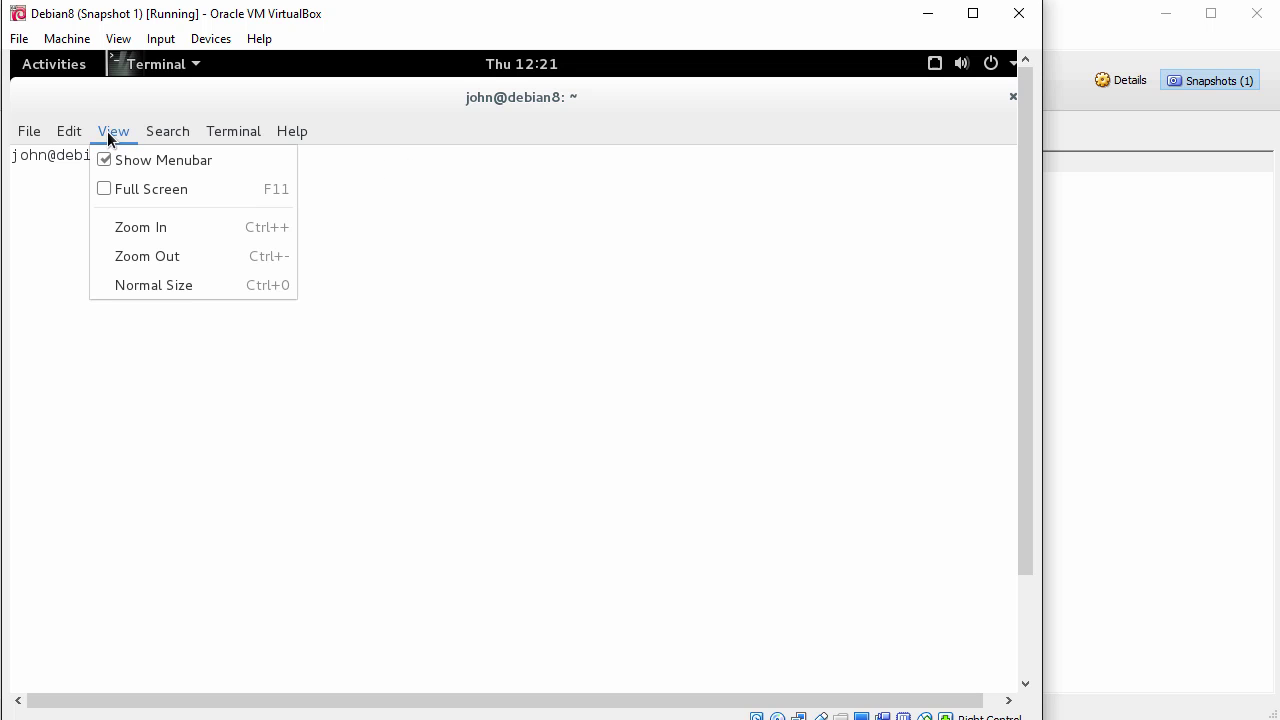
left_click(166, 229)
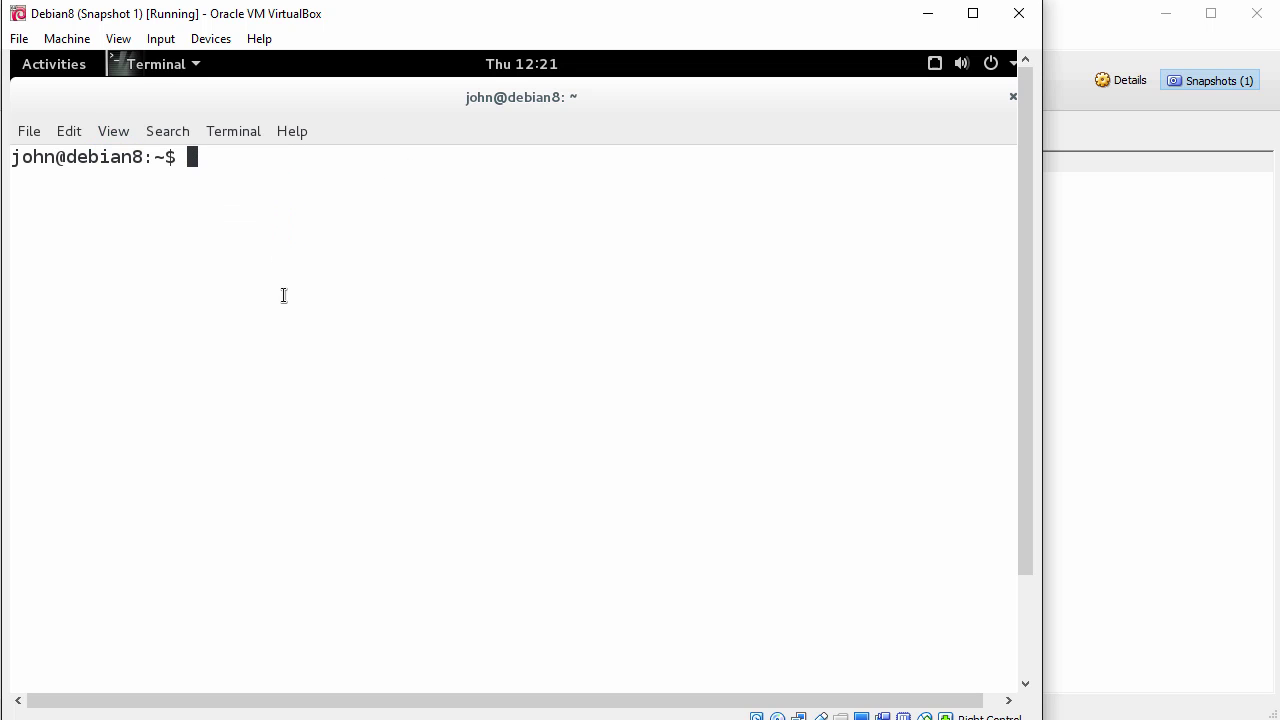
type("su -")
key("Return")
key("Return")
key("Return")
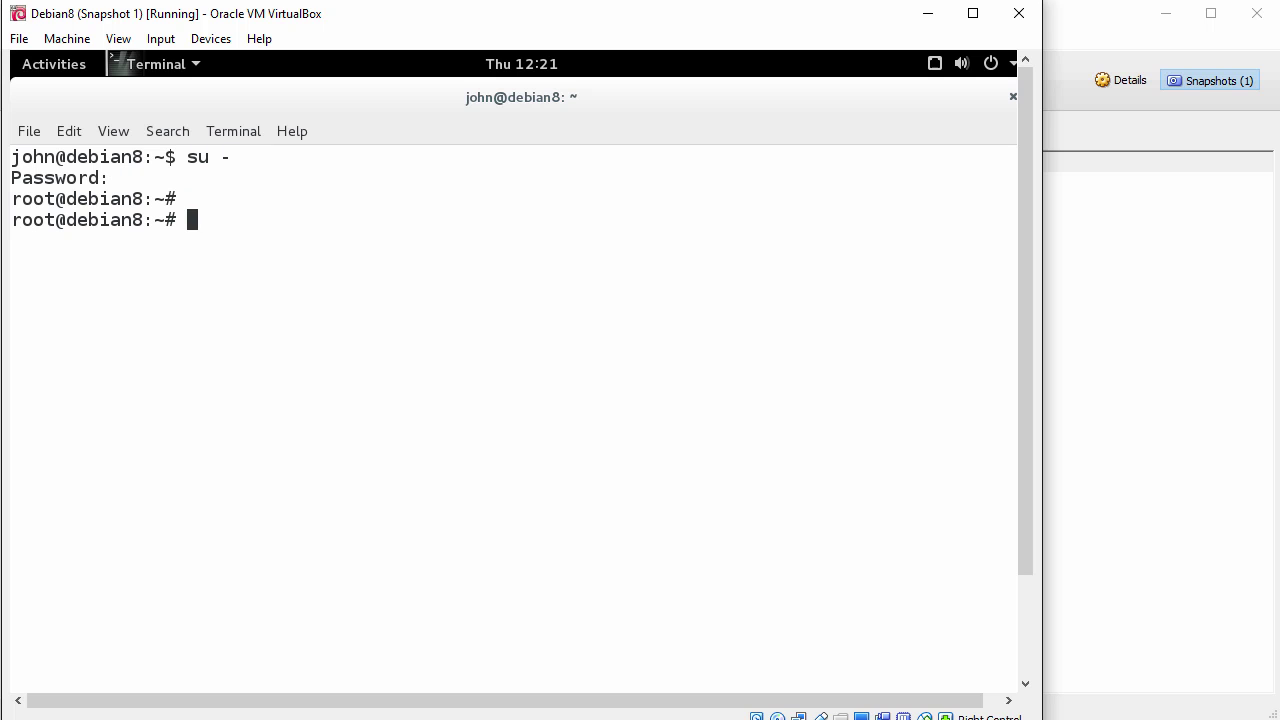
Step: Install build-essential, module-assistant and linux-headers-$(uname -r) with apt-get, answering y
type("apt-get ins")
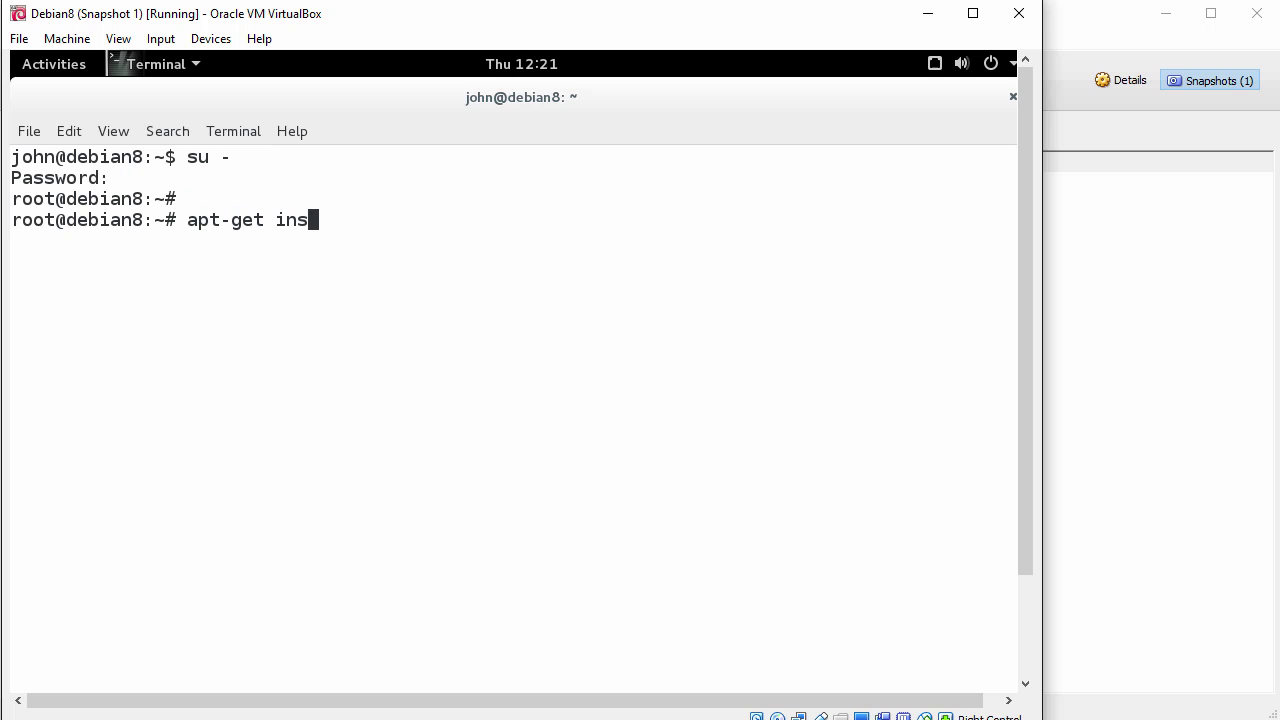
type("tall build-e")
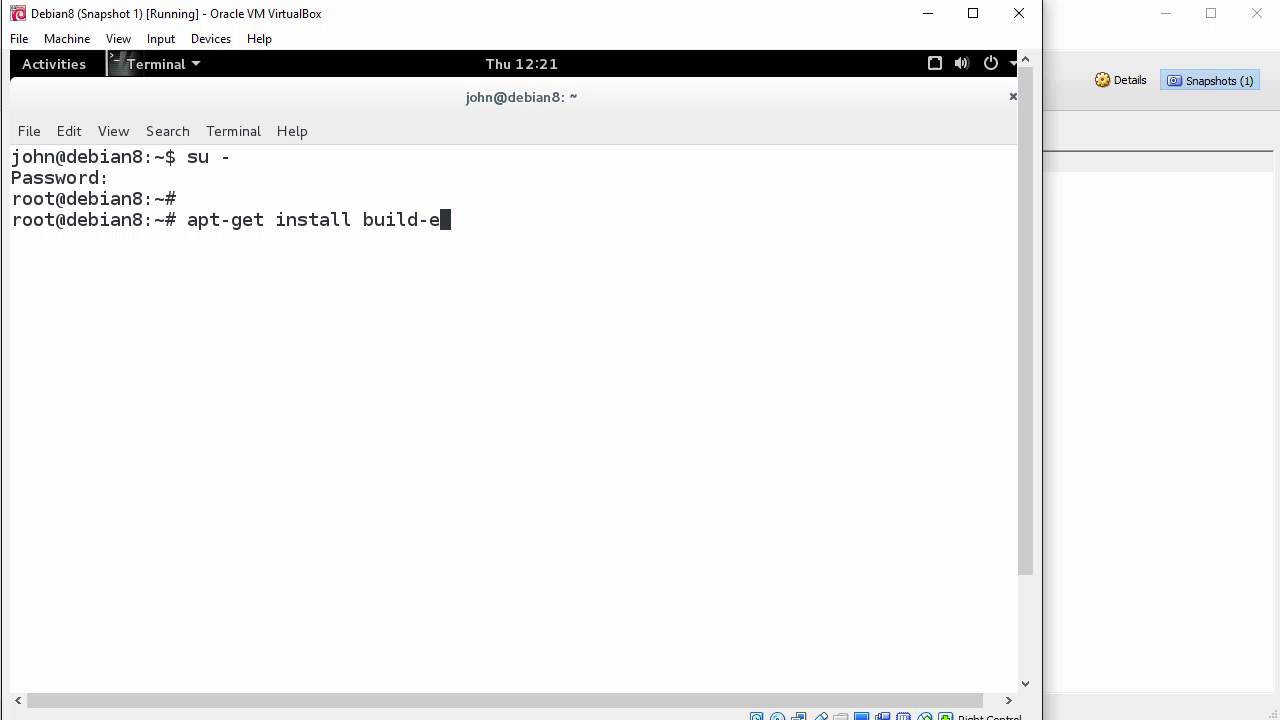
key("Tab")
type("mo")
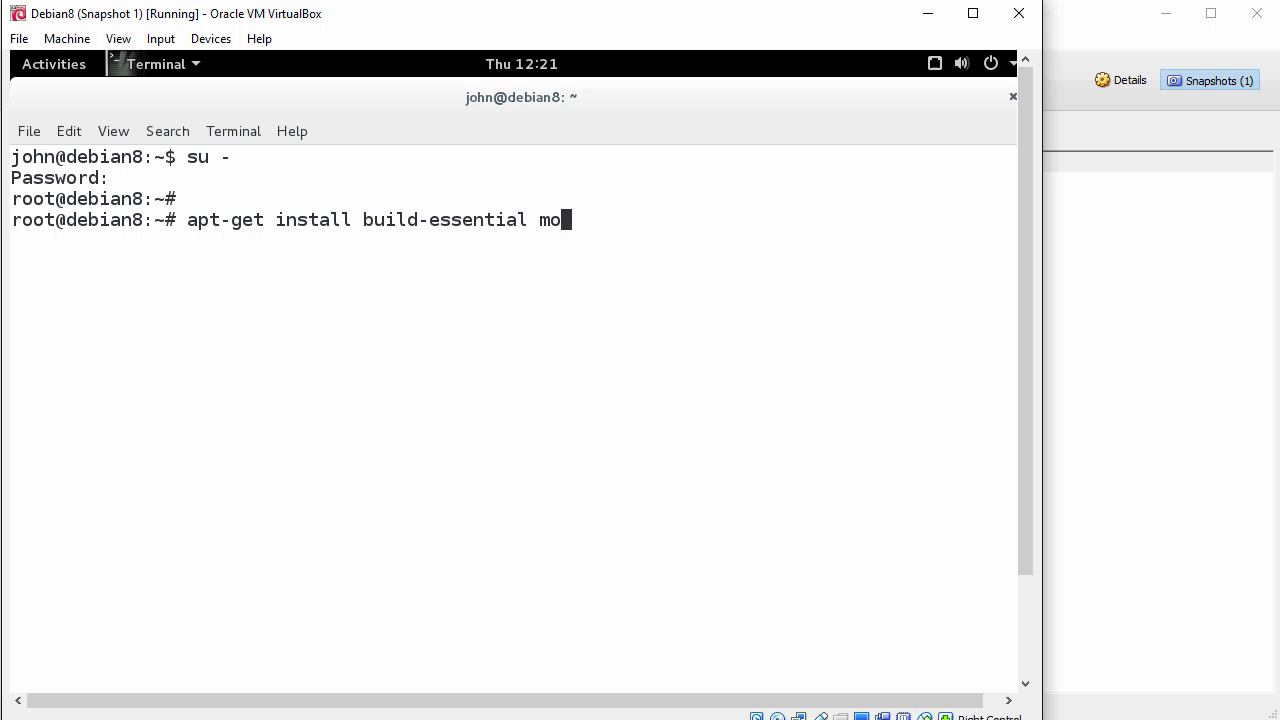
type("dule-as")
key("Tab")
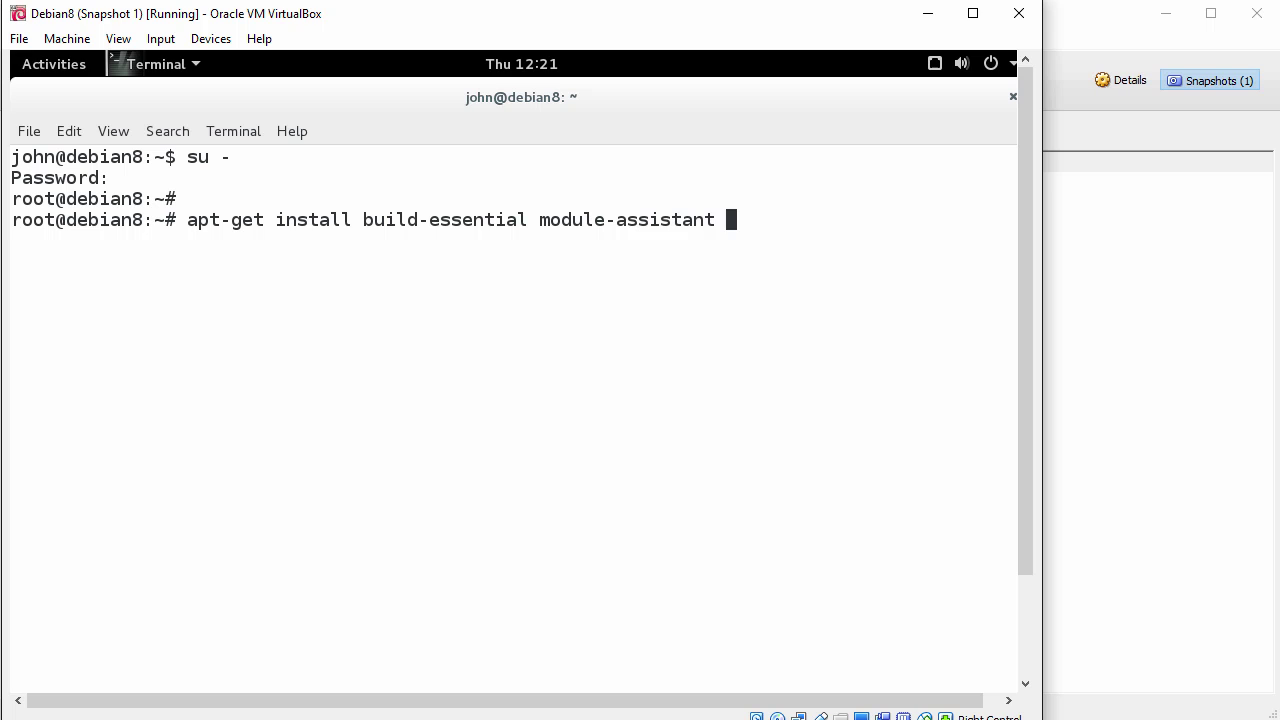
type("linux-hea")
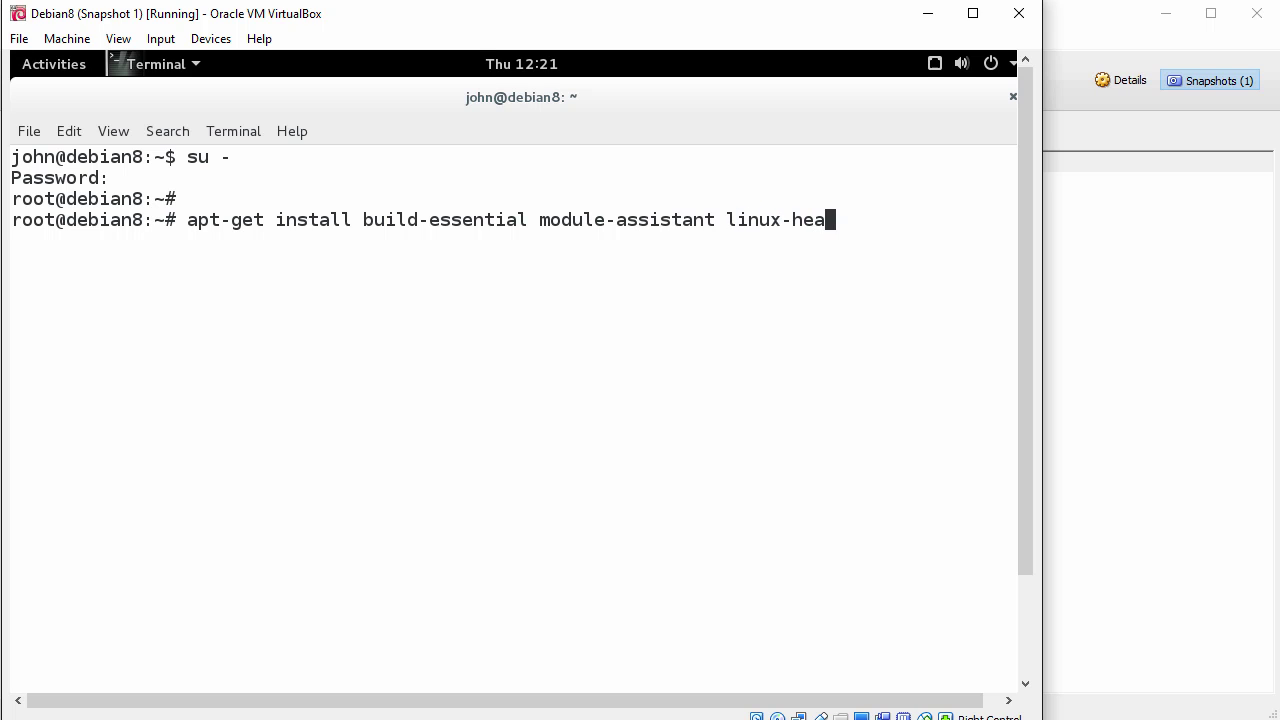
type("ders-$(uname -")
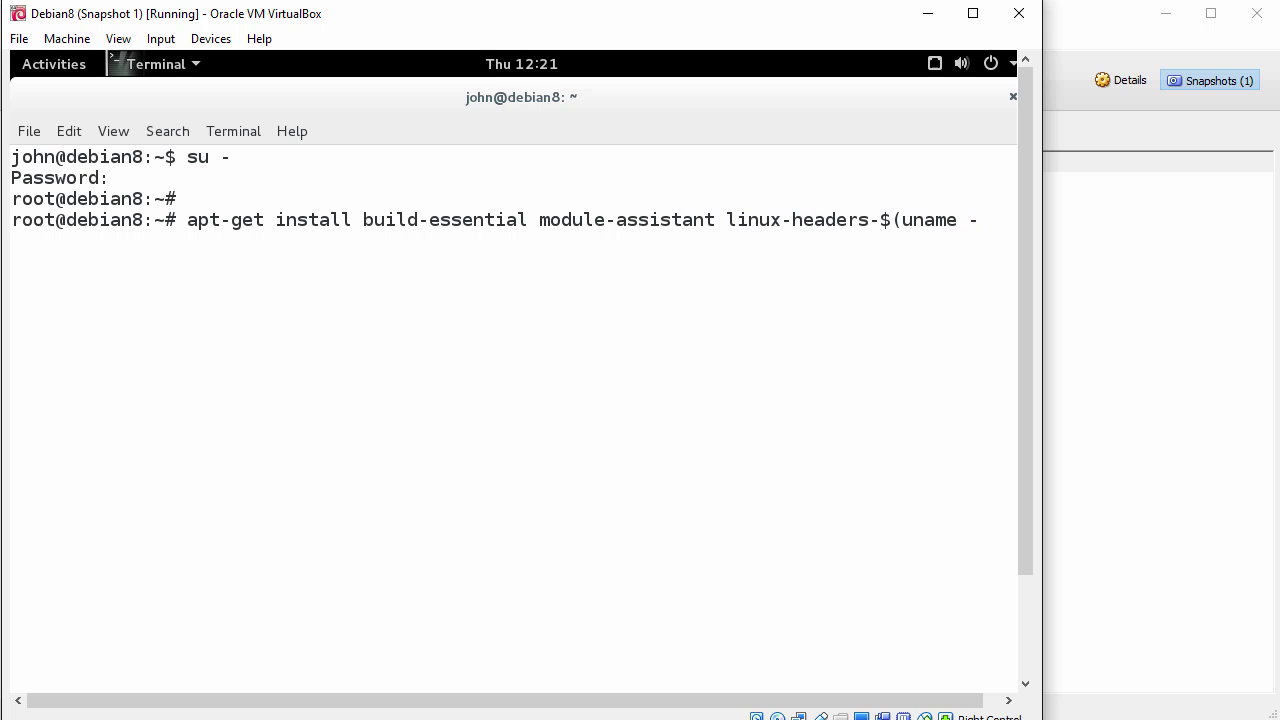
type("r)")
key("Return")
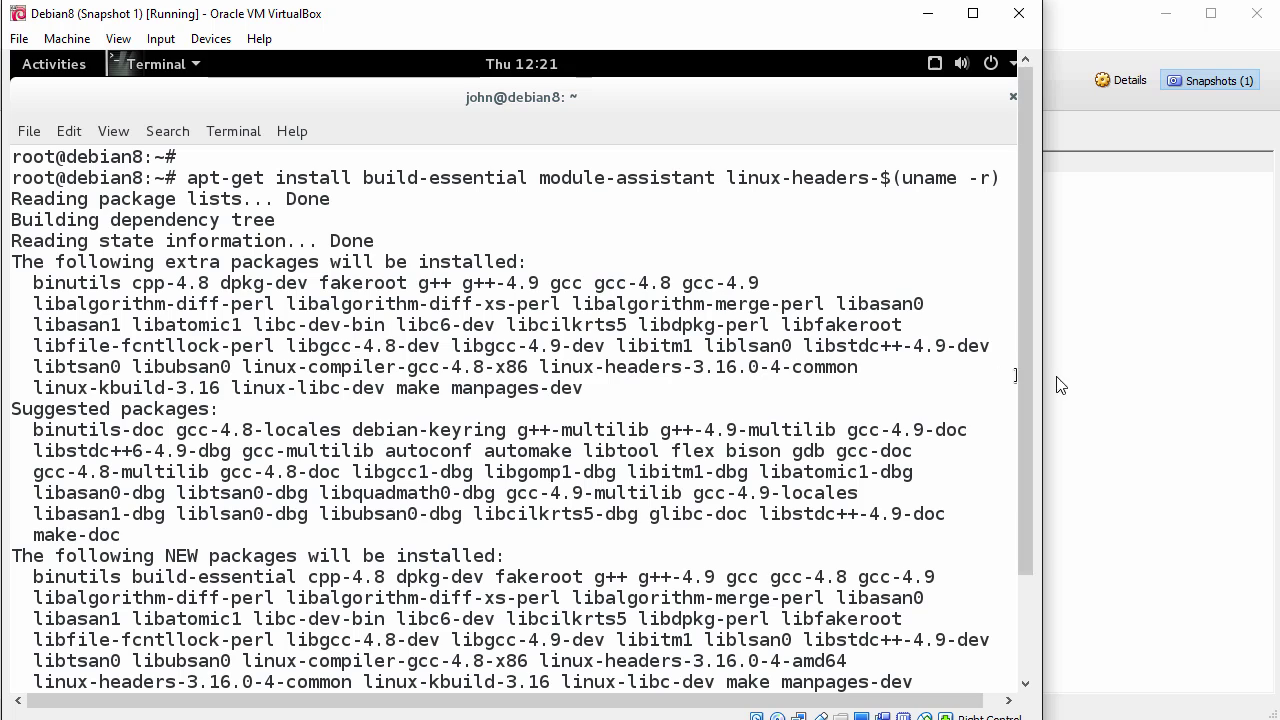
scroll(1024, 398, "down", 3)
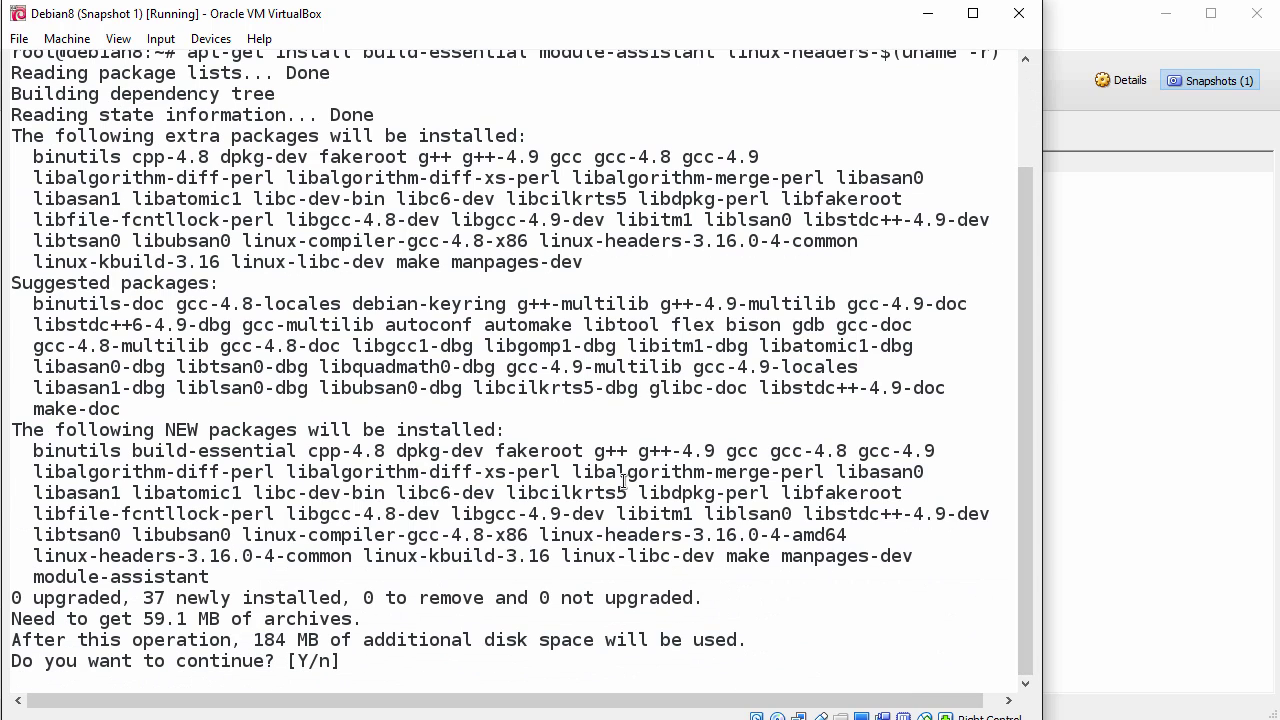
type("y")
key("Return")
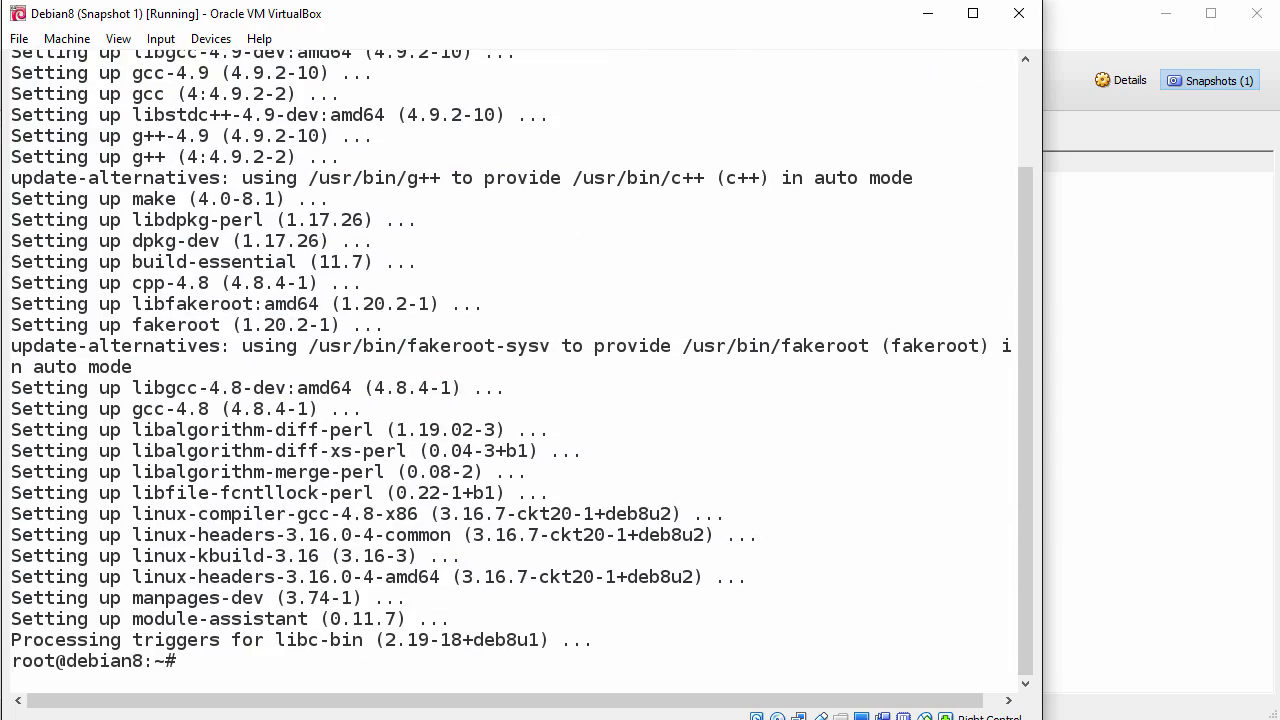
key("Return")
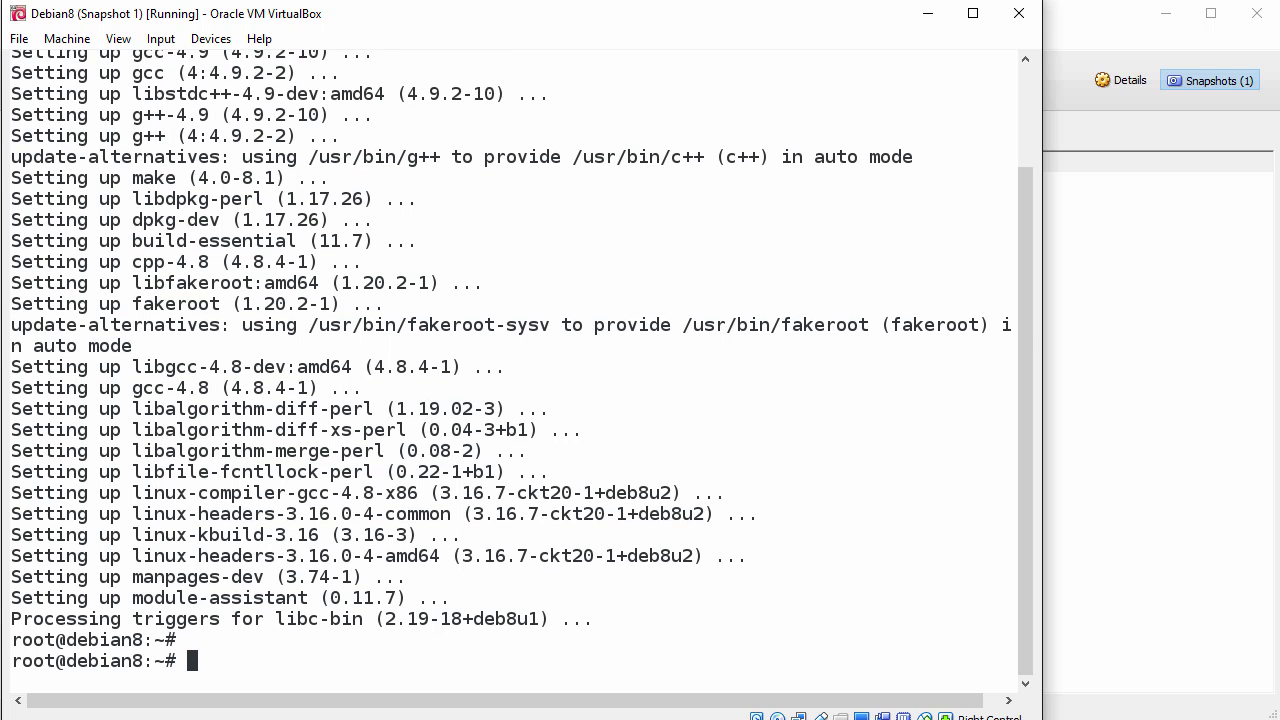
left_click_drag(1024, 366, 1027, 188)
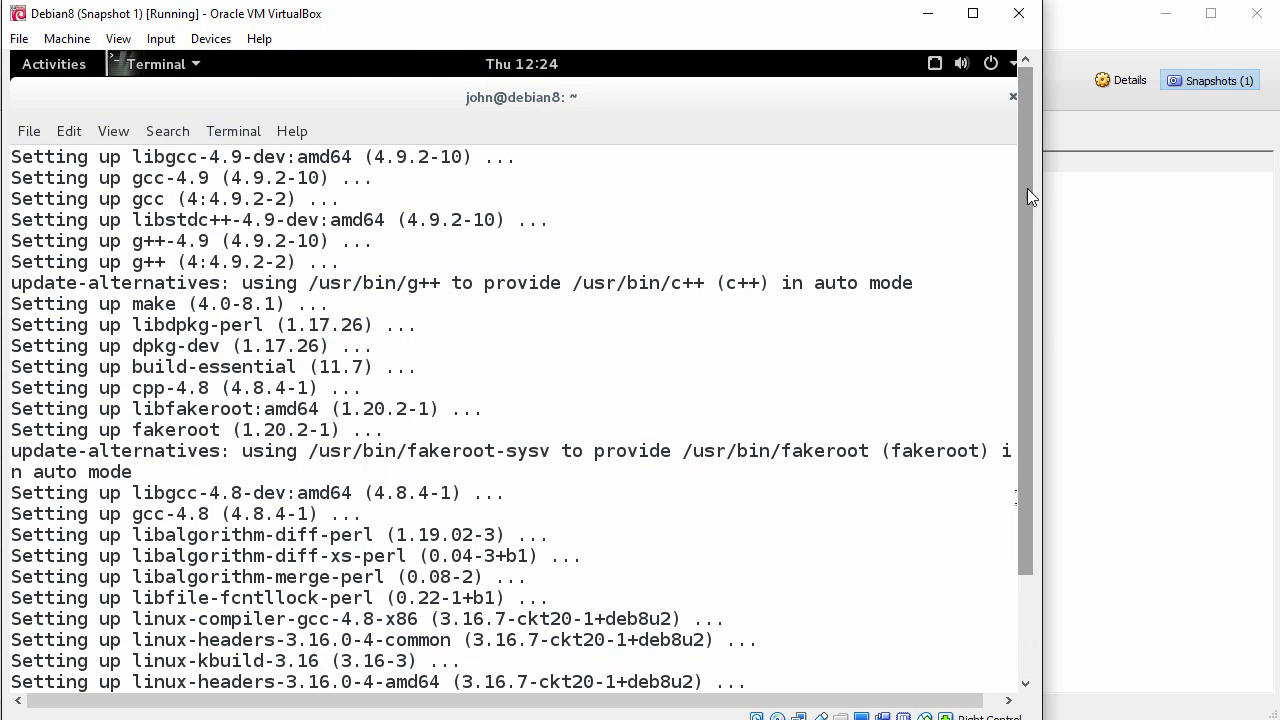
Step: Insert the Guest Additions CD image from the Devices menu and cancel its autorun dialog
left_click(211, 39)
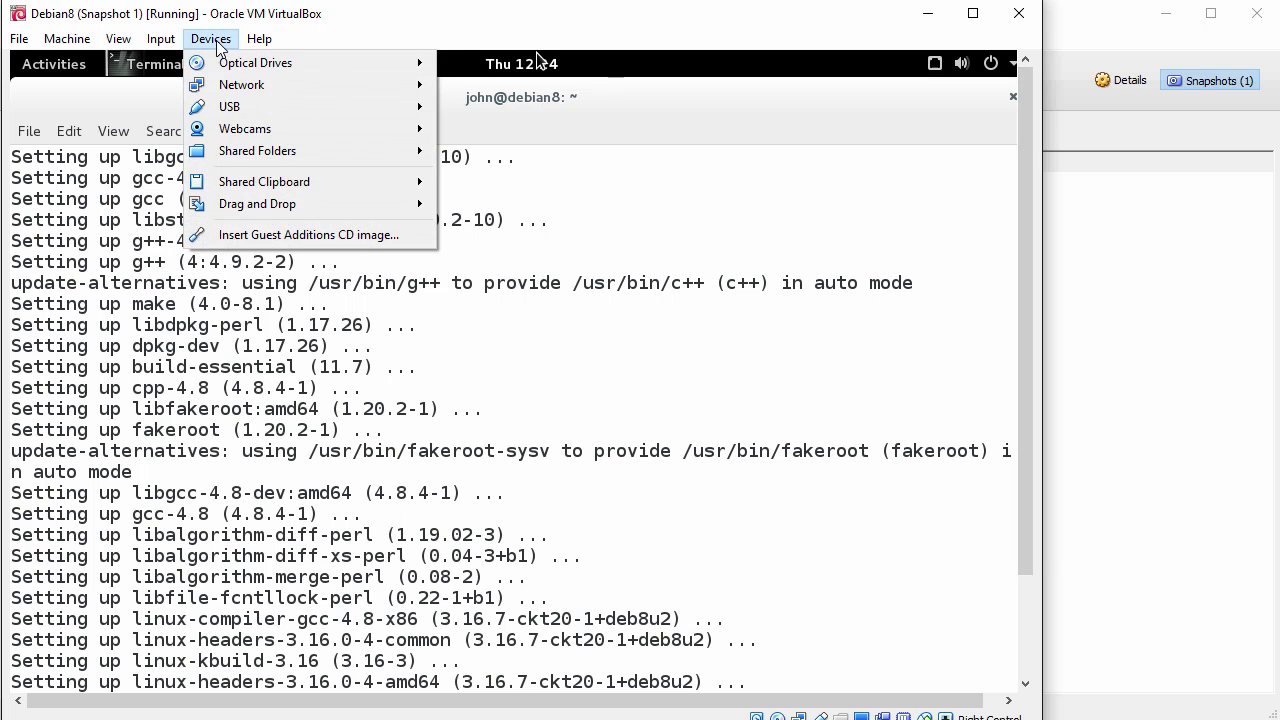
left_click(291, 235)
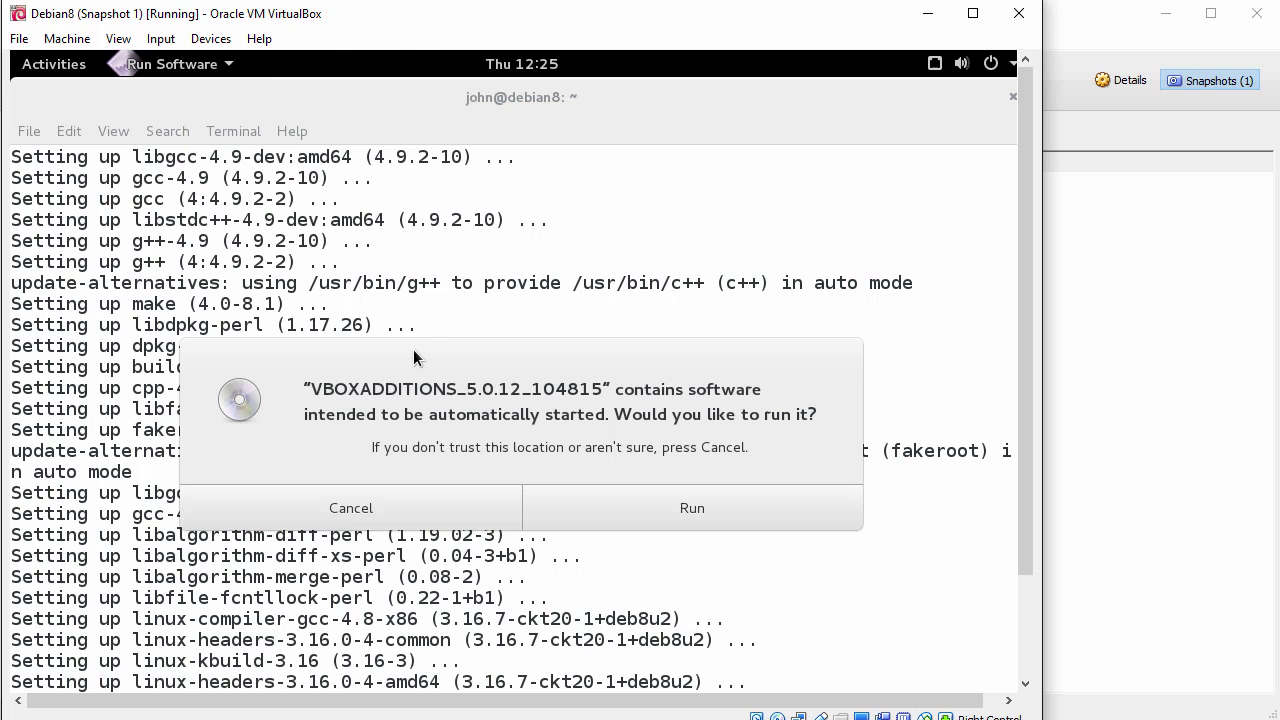
left_click(393, 513)
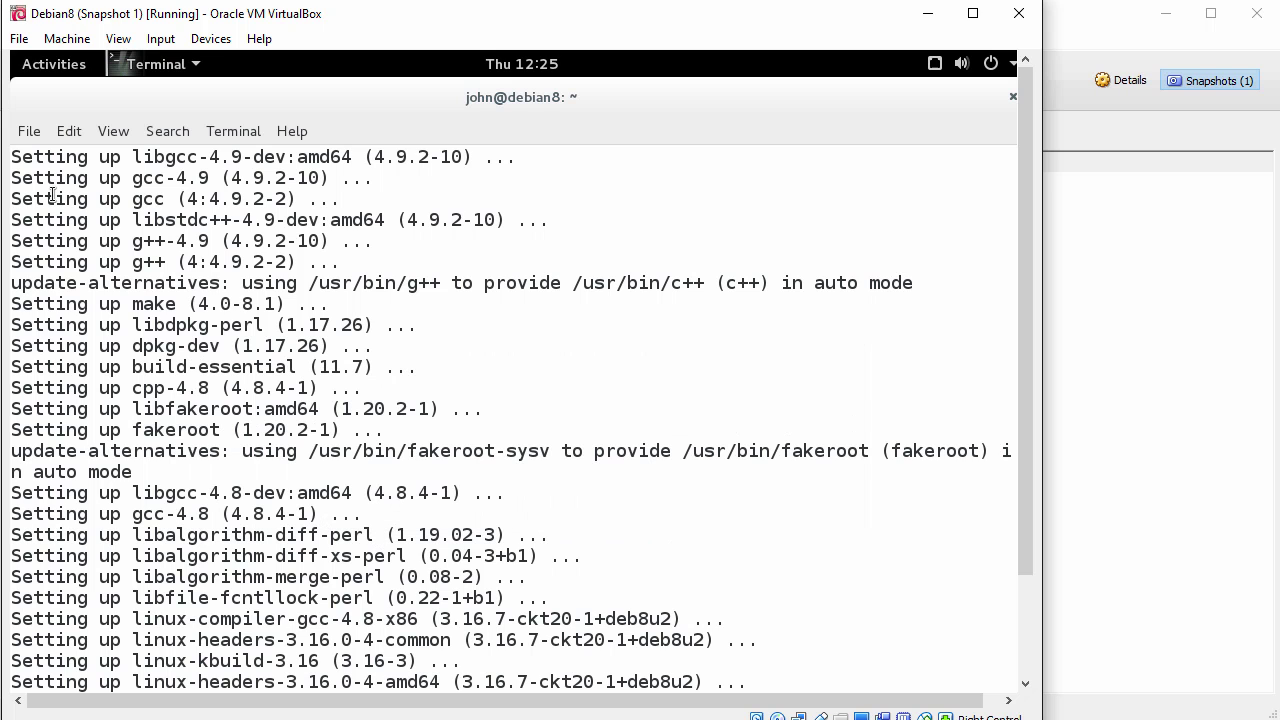
Step: In Files, copy VBoxLinuxAdditions.run from the VBOXADDITIONS disc to Home, then close Files
left_click(46, 66)
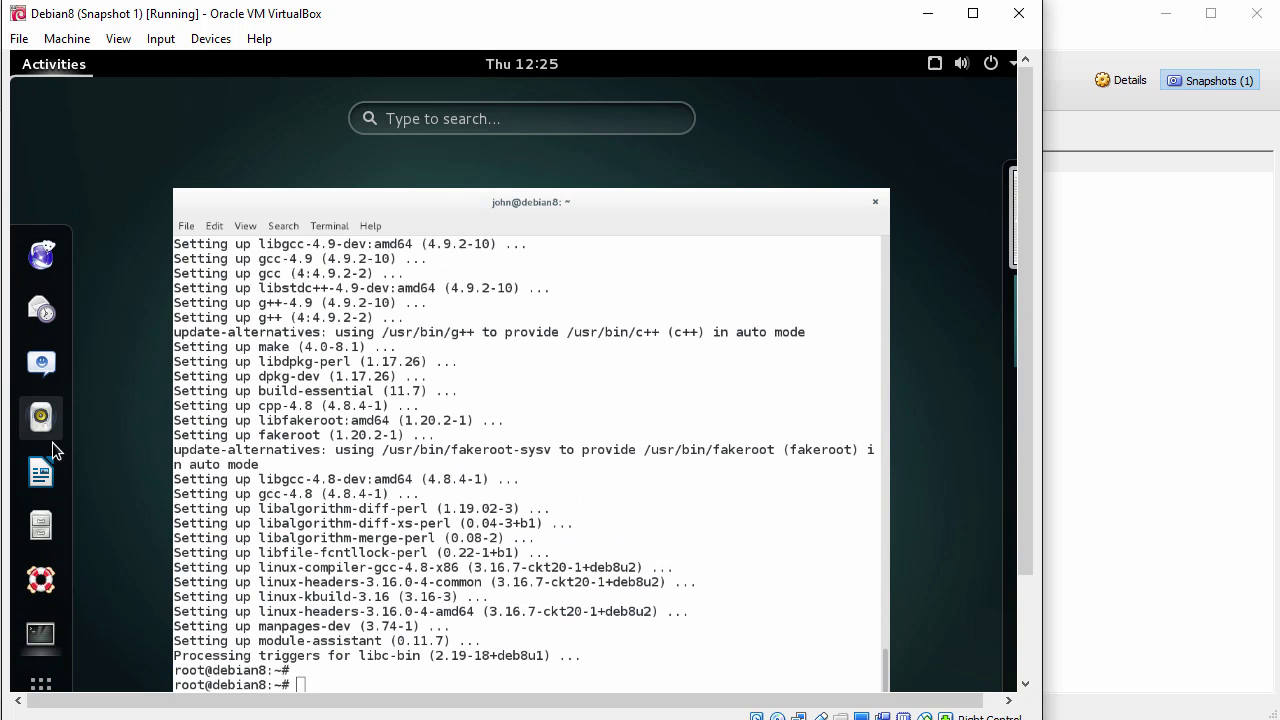
left_click(41, 527)
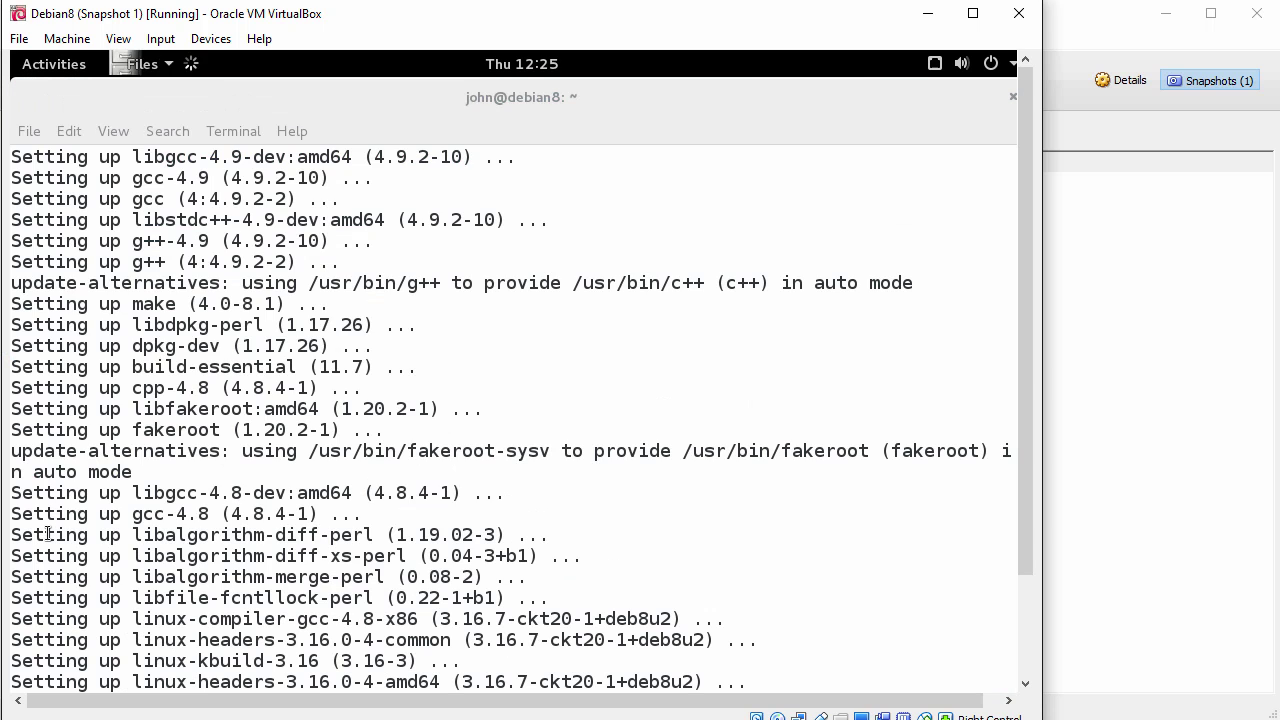
left_click(144, 418)
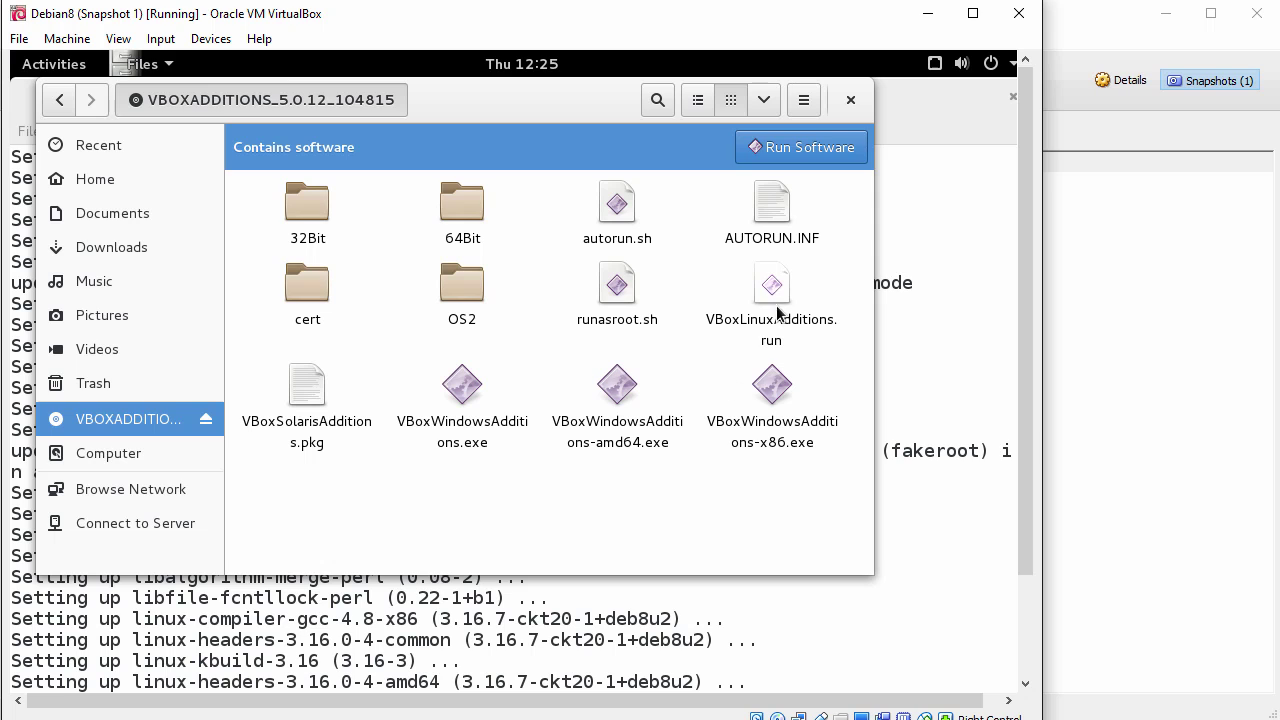
right_click(771, 290)
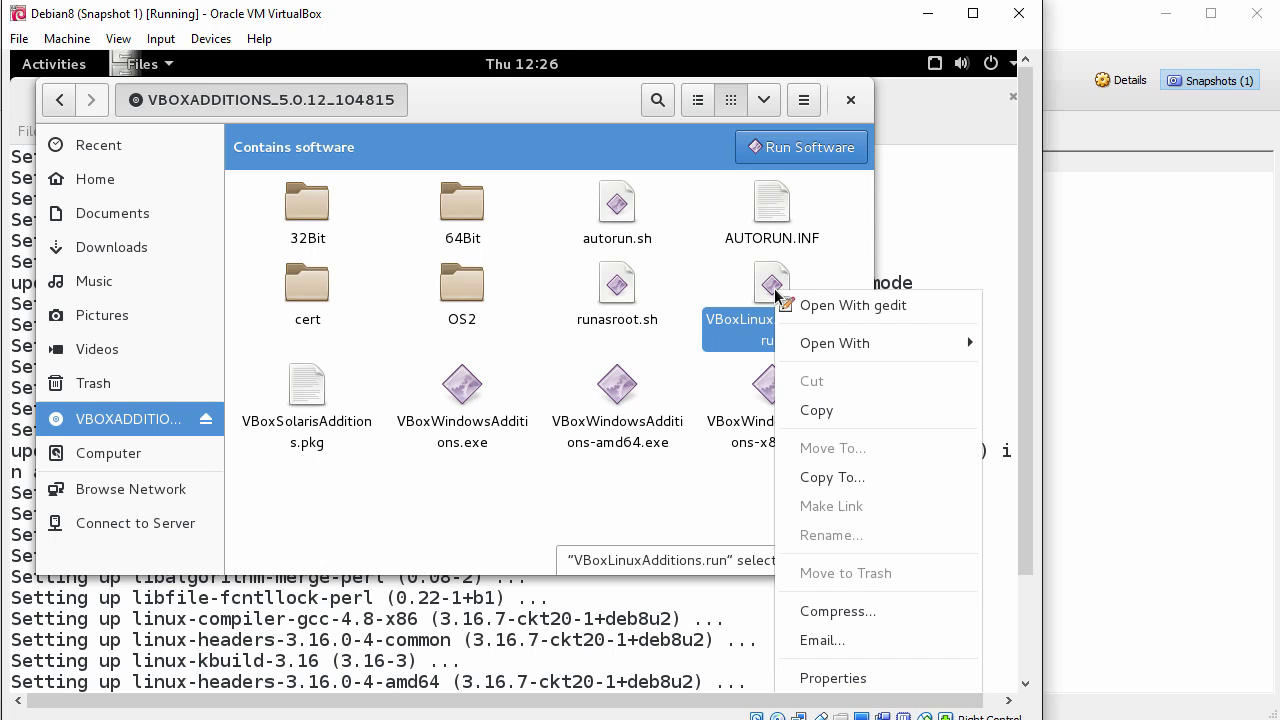
left_click(855, 486)
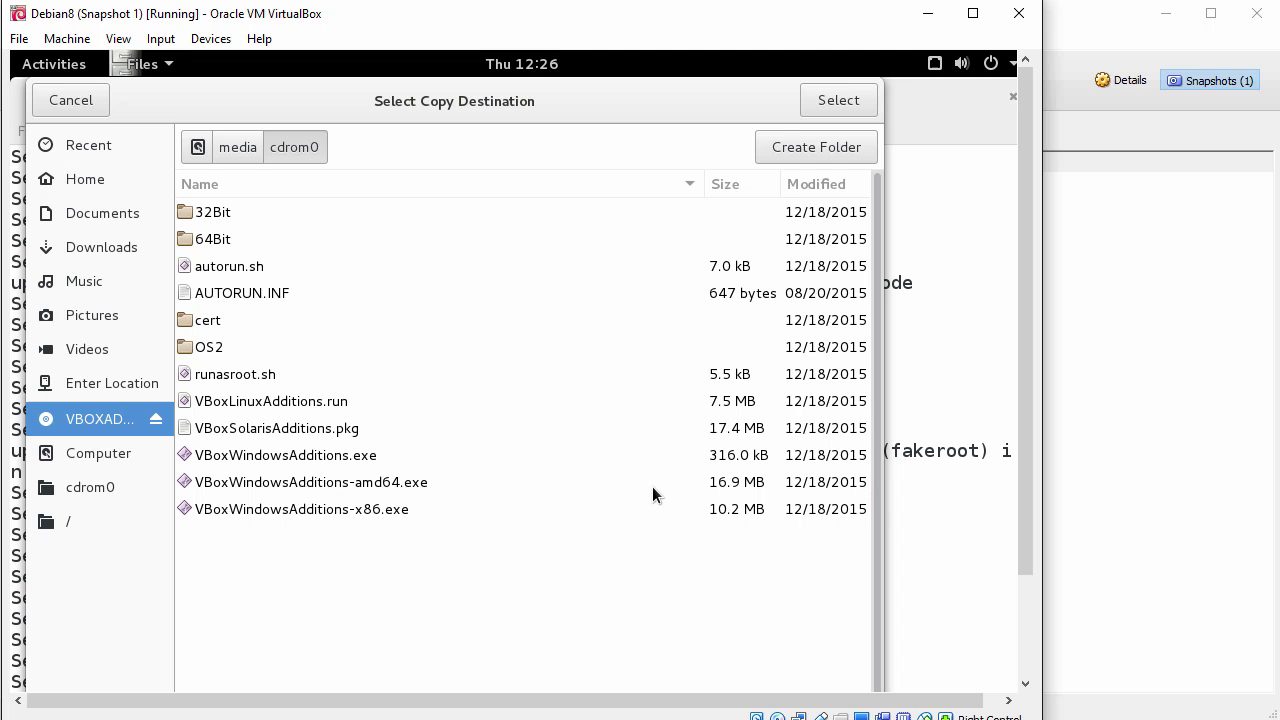
left_click(95, 178)
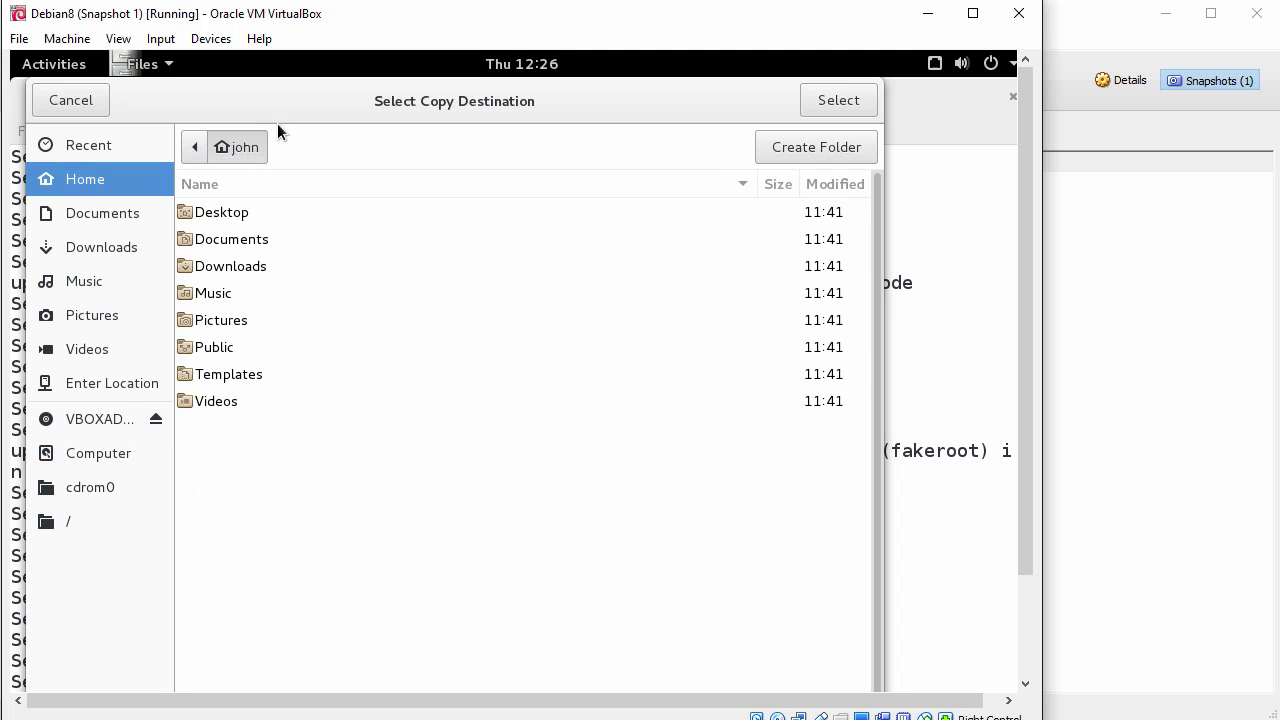
left_click(831, 100)
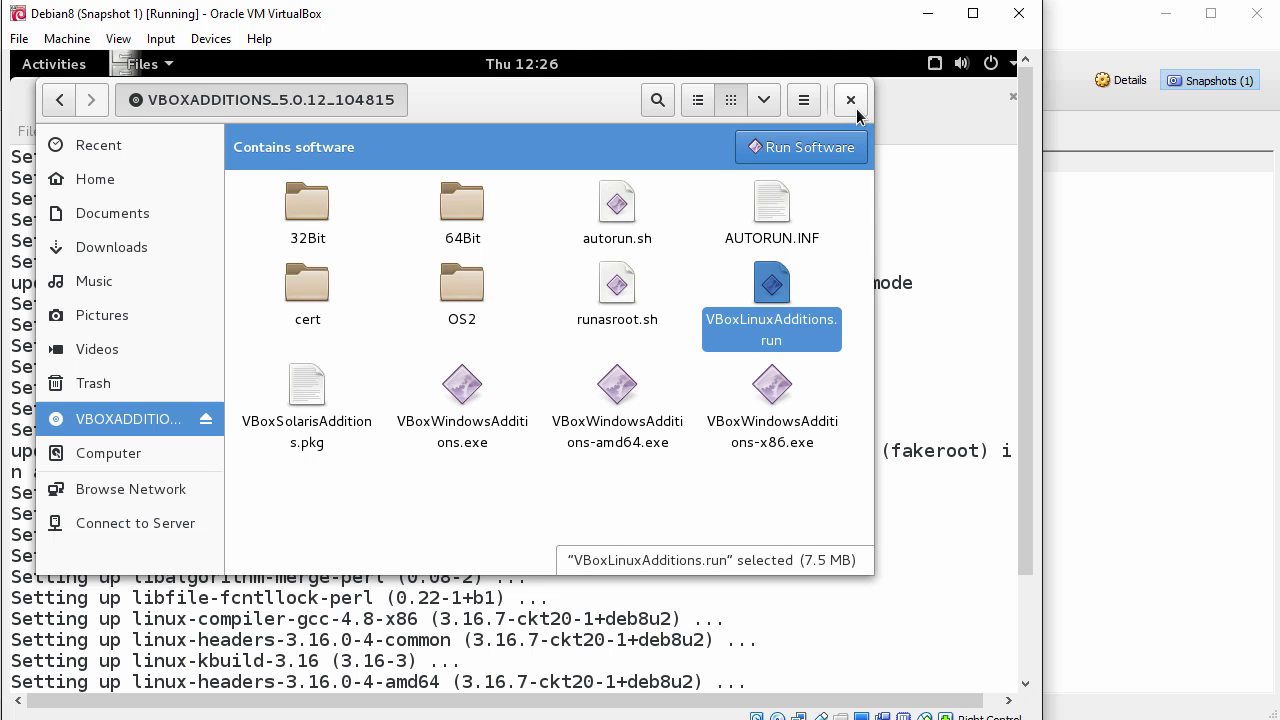
left_click(851, 101)
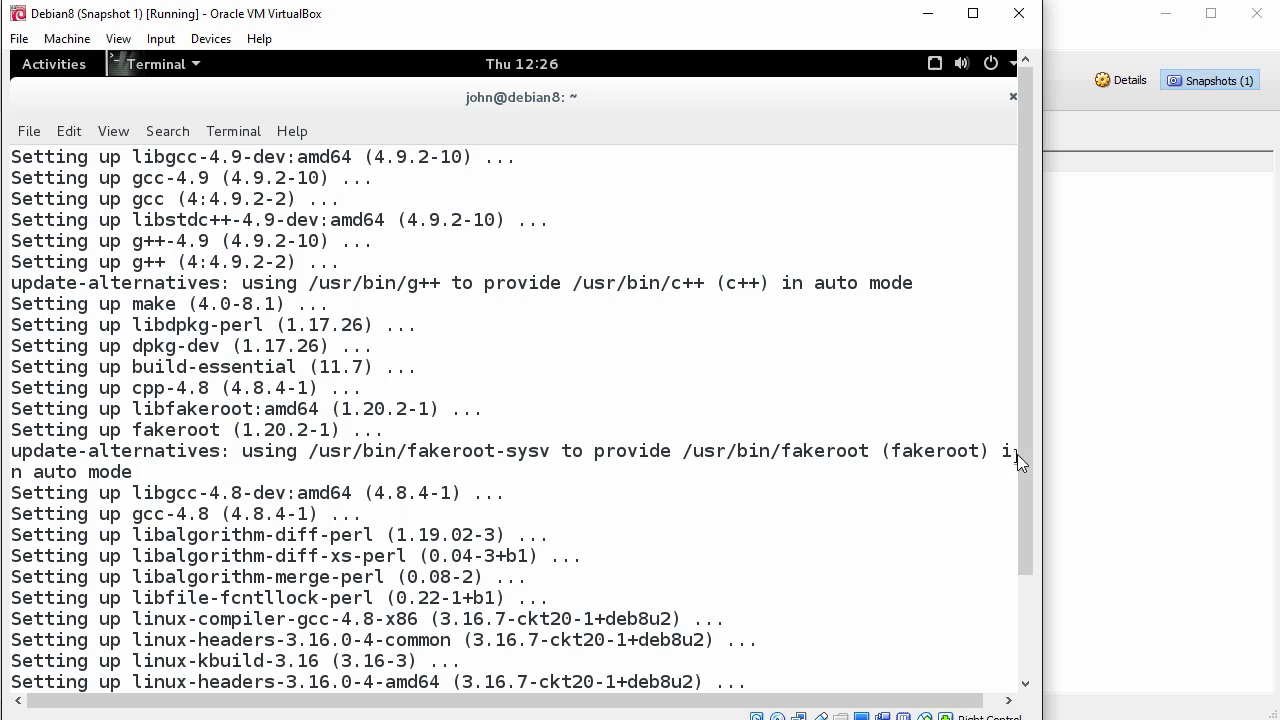
Step: Clear the terminal and make the home folder's VBoxLinuxAdditions.run executable with chmod +x
key("F11")
key("Return")
type("clear")
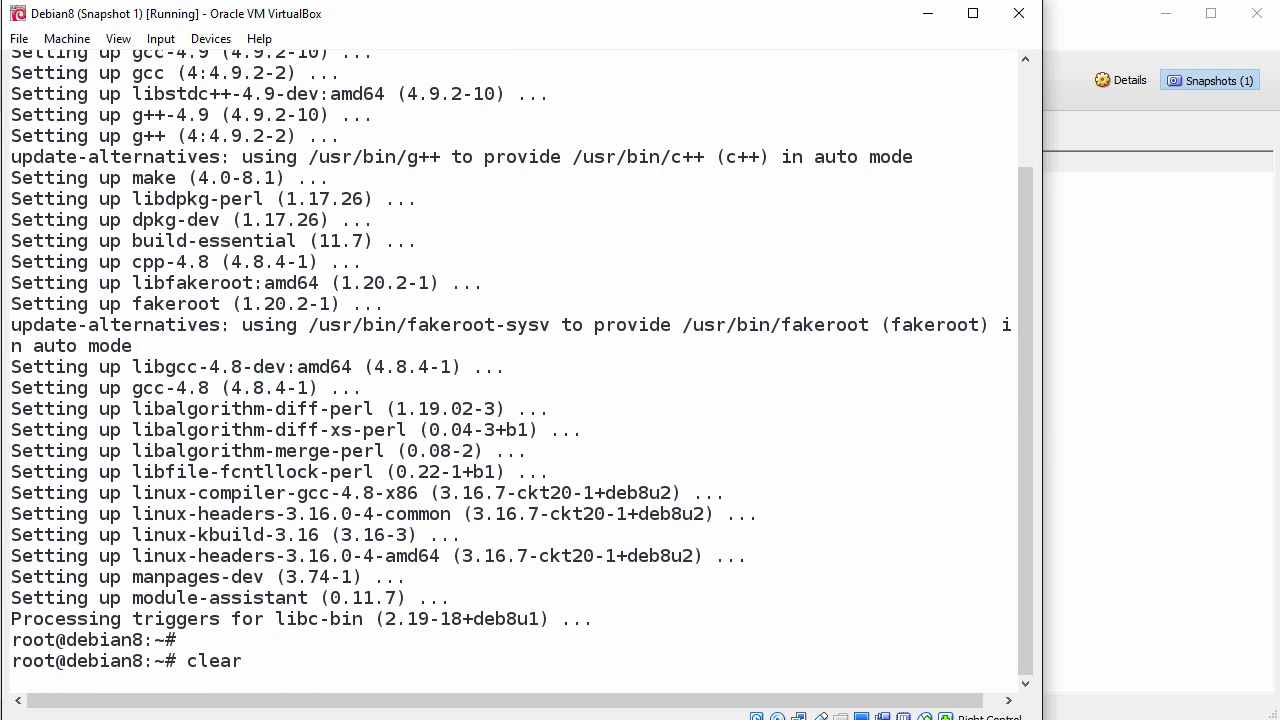
key("Return")
key("Return")
key("Return")
key("Return")
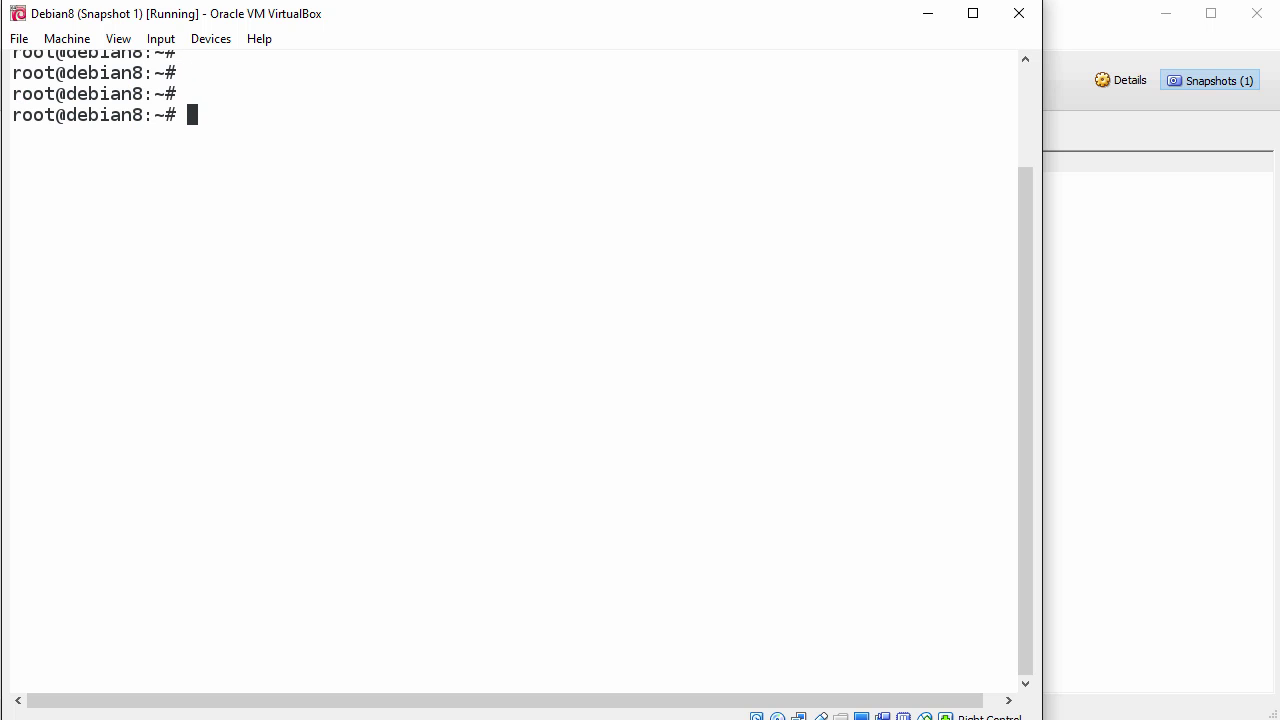
type("chmod +x /home/jo")
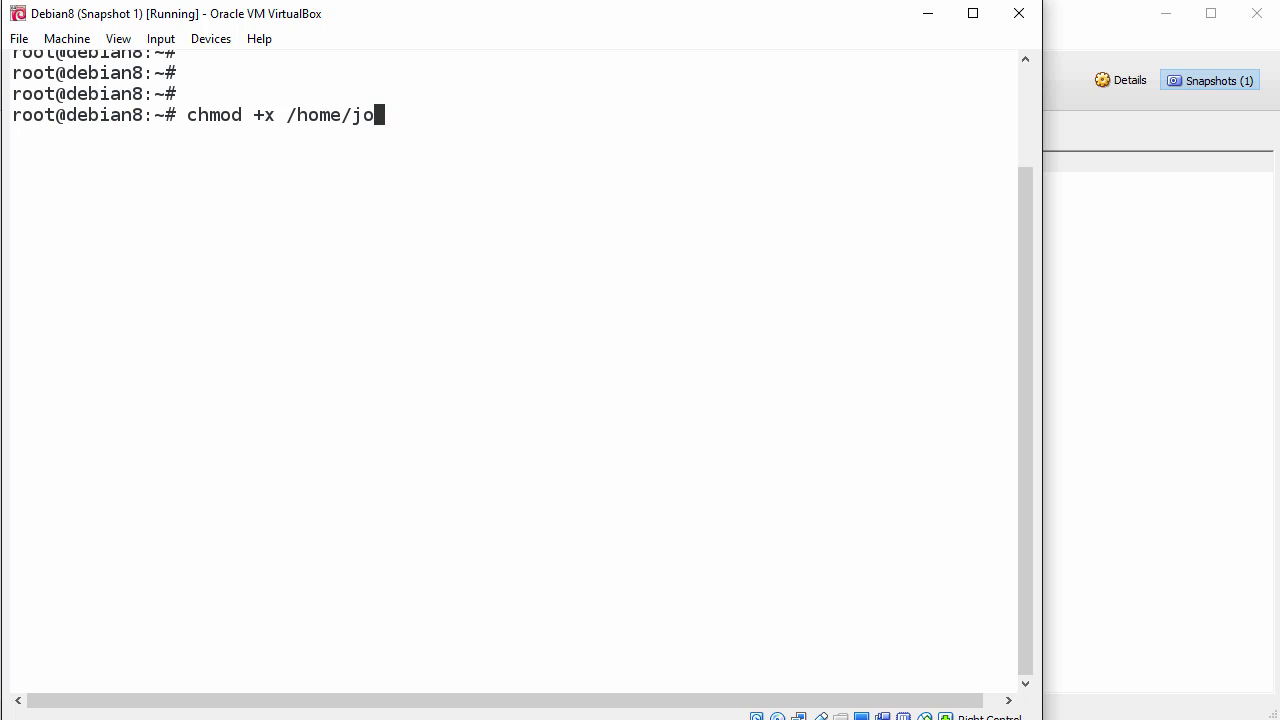
key("Tab")
type("VB")
key("Tab")
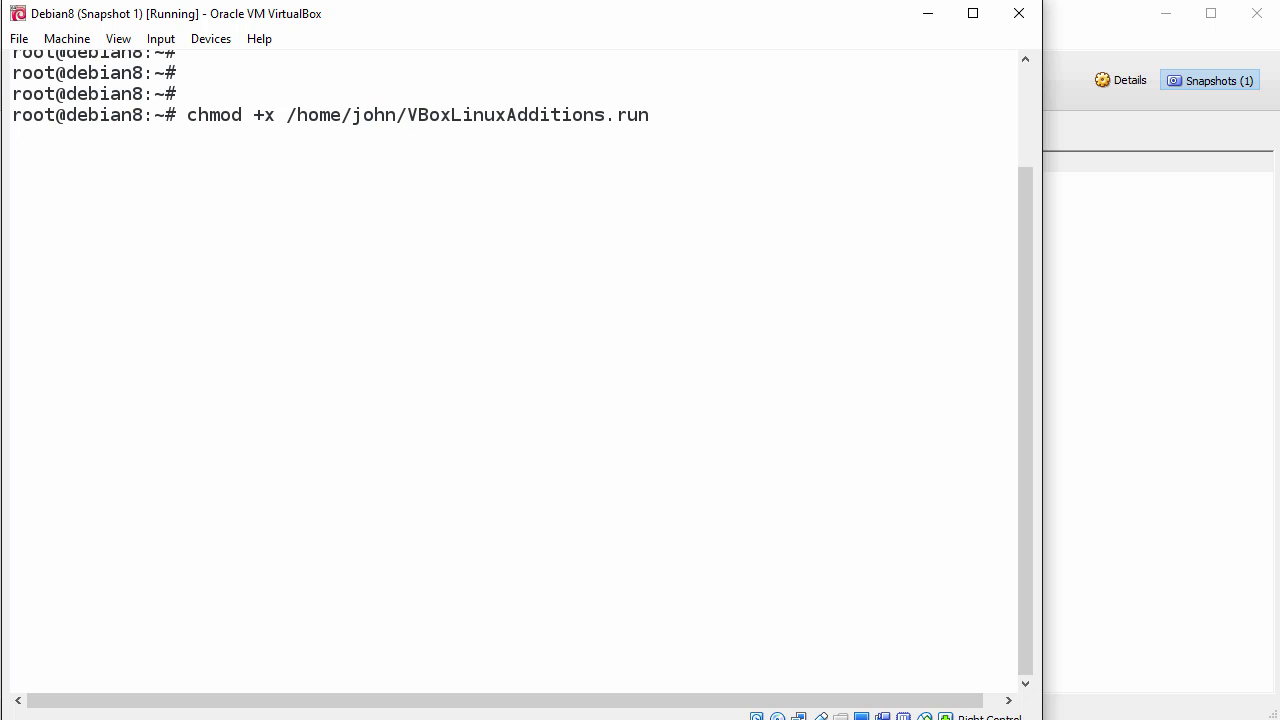
key("Return")
Step: Run the VBoxLinuxAdditions.run installer from the home folder, then type reboot
type("/")
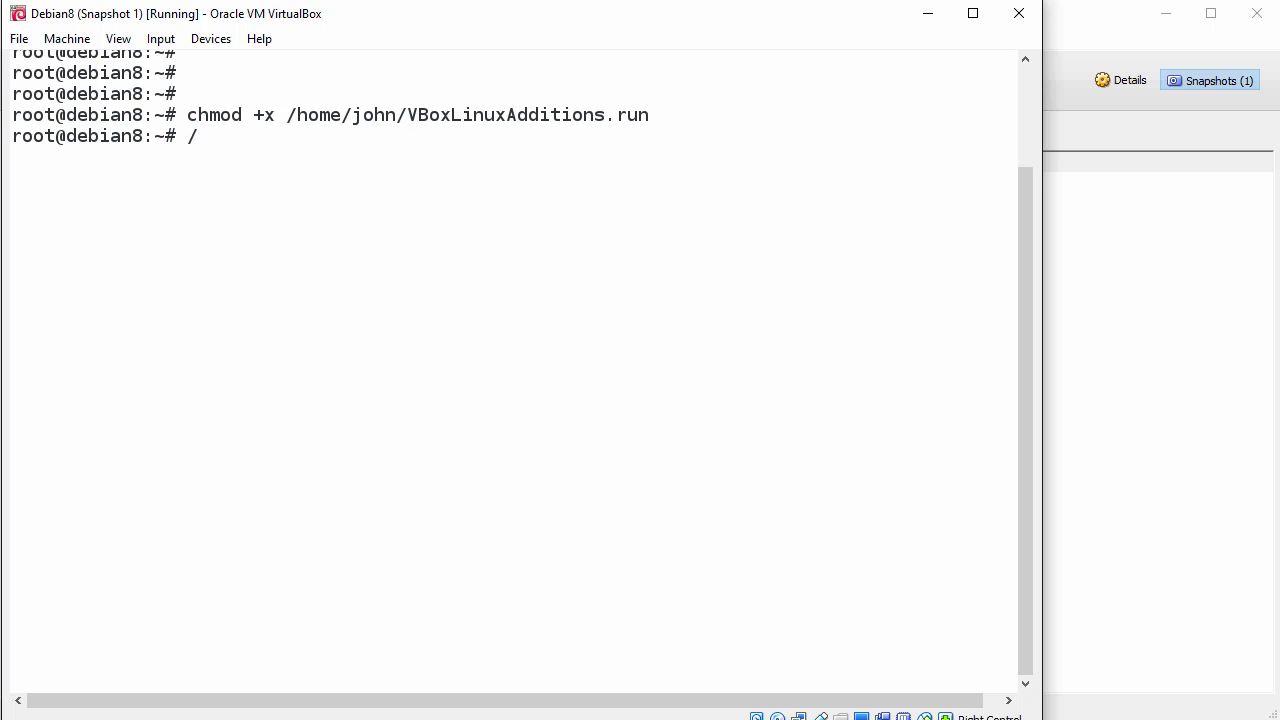
type("home/john/VB")
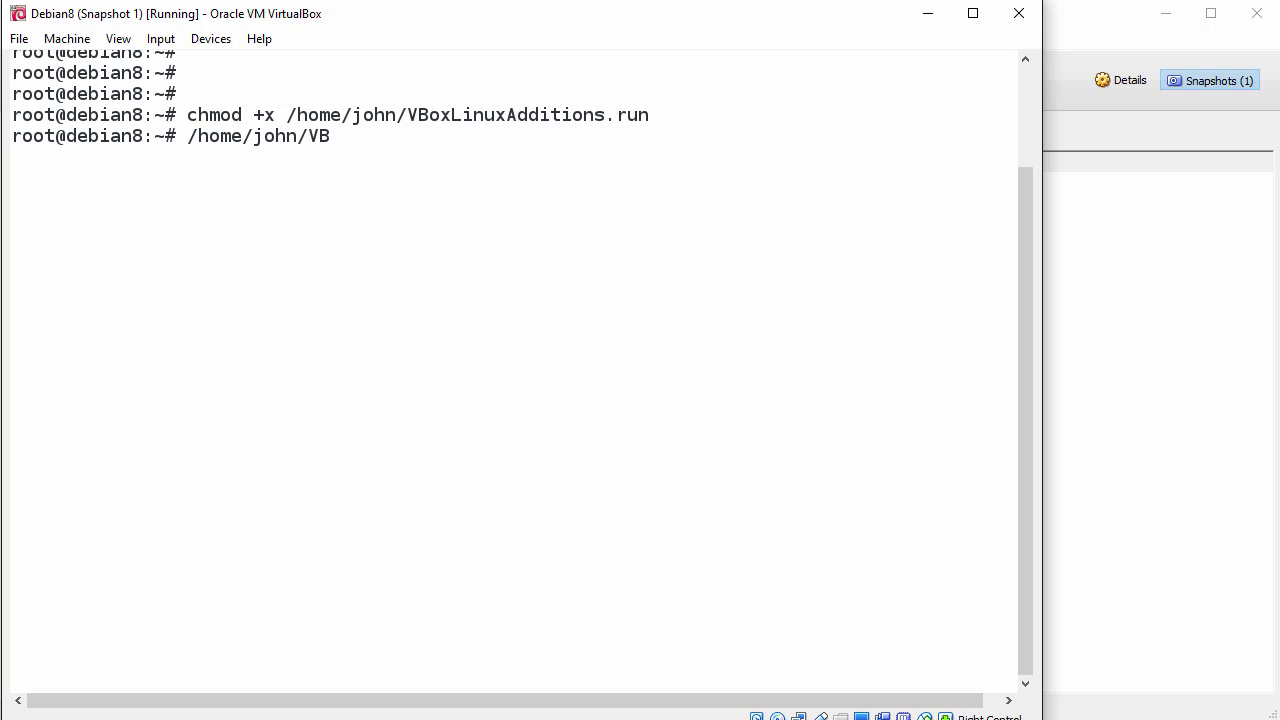
key("Tab")
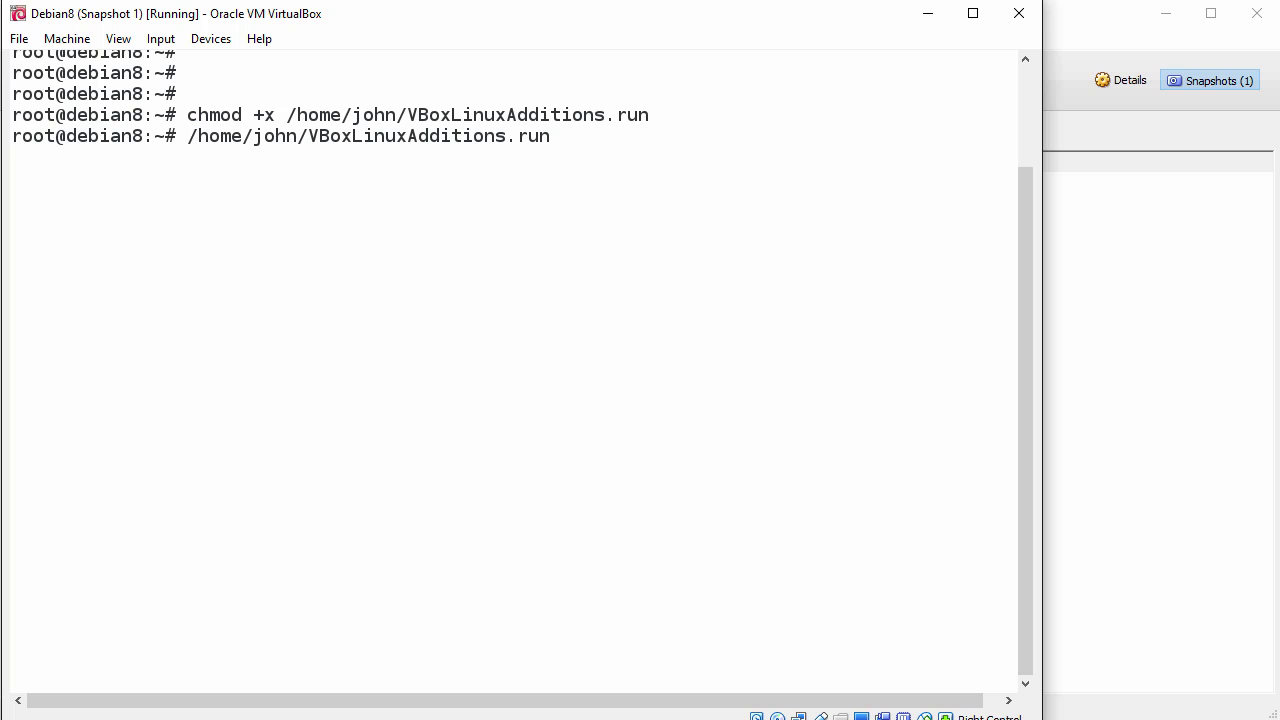
key("Return")
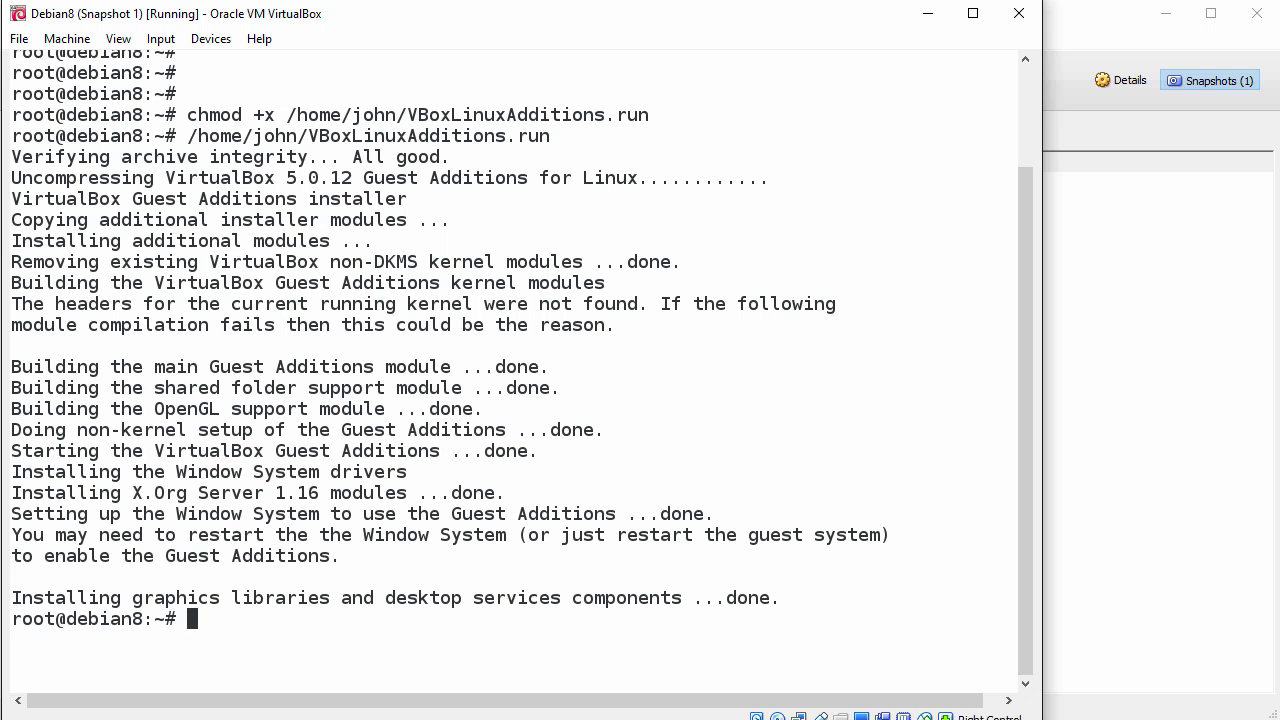
key("Return")
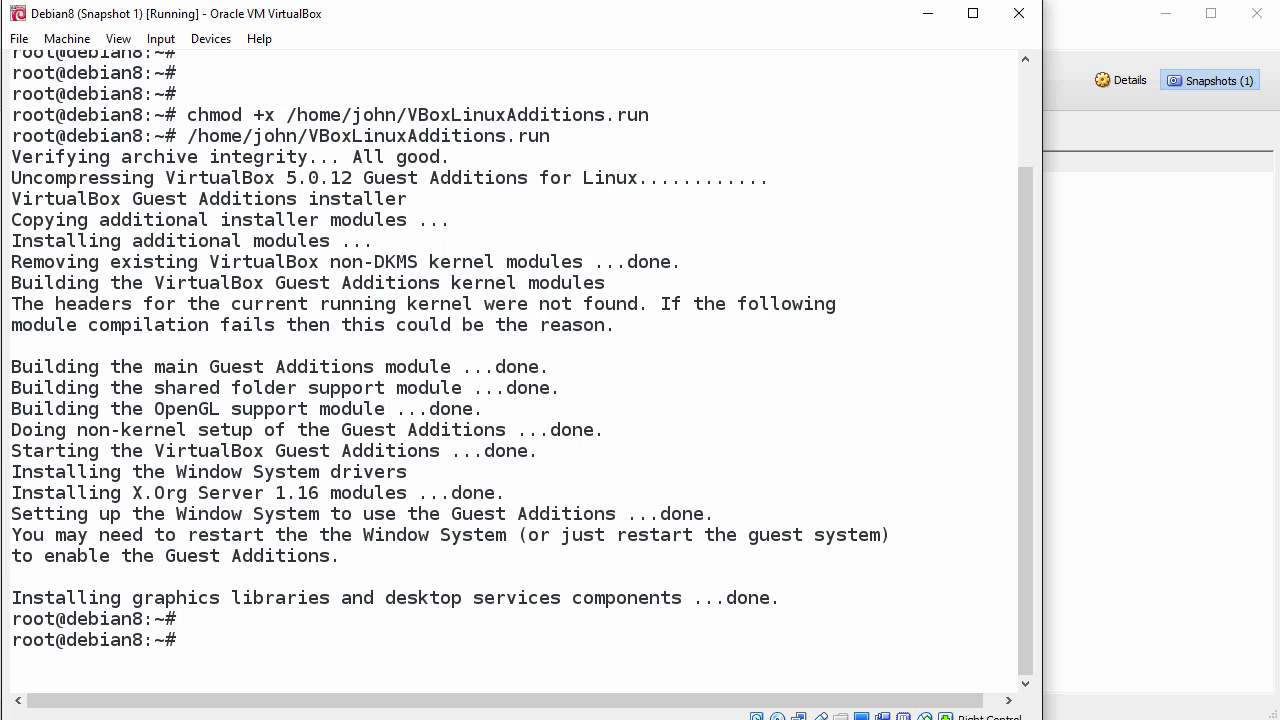
type("reboot")
Step: Reboot the Debian guest and sign back in to GNOME with the user's password
key("Return")
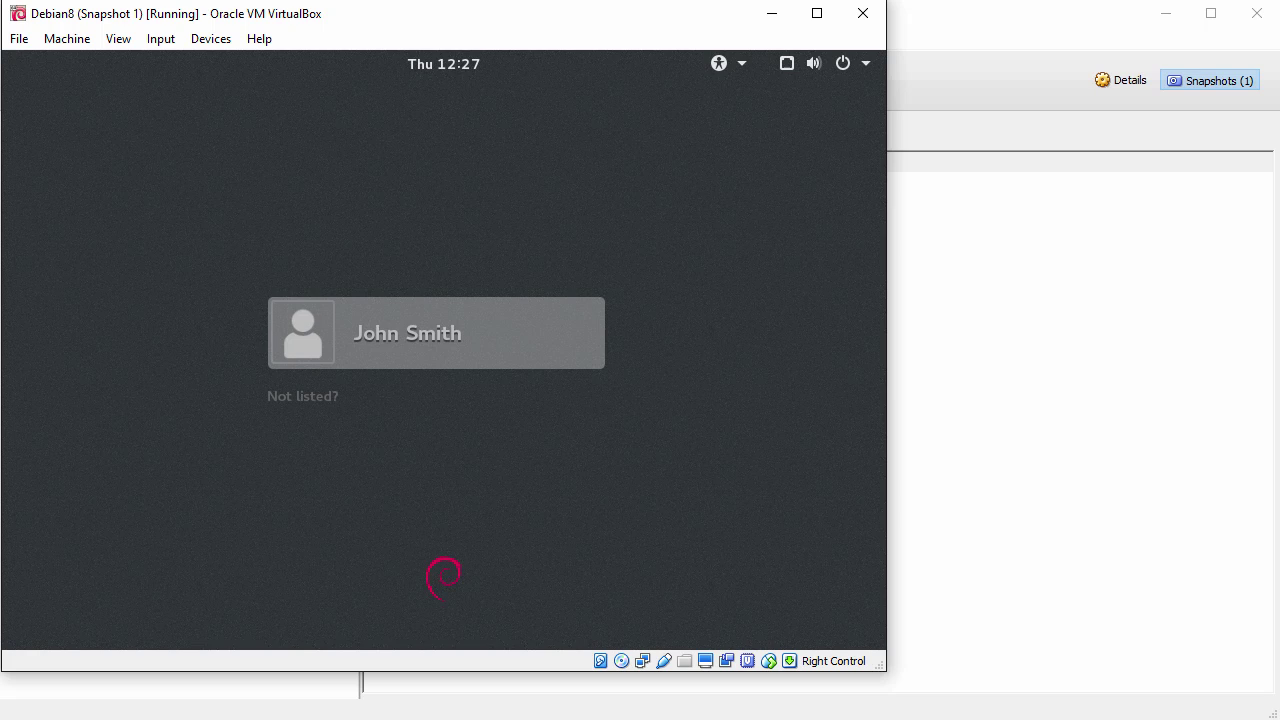
key("Return")
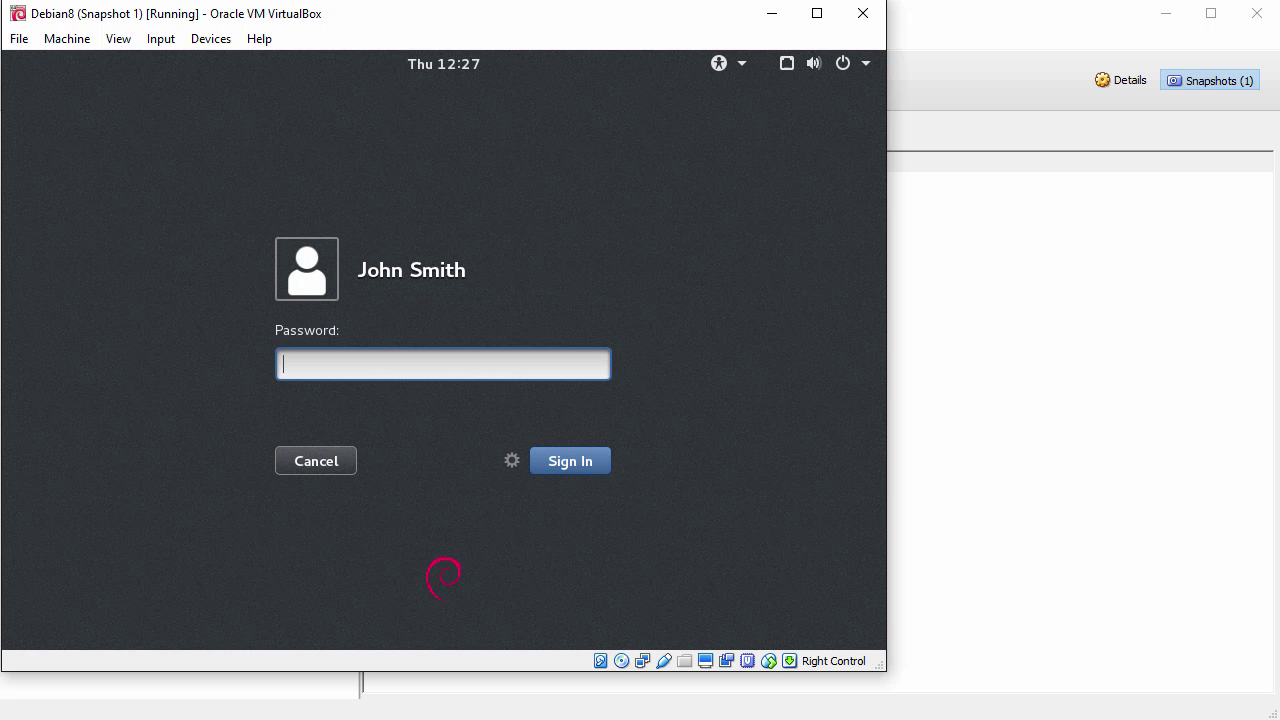
key("Return")
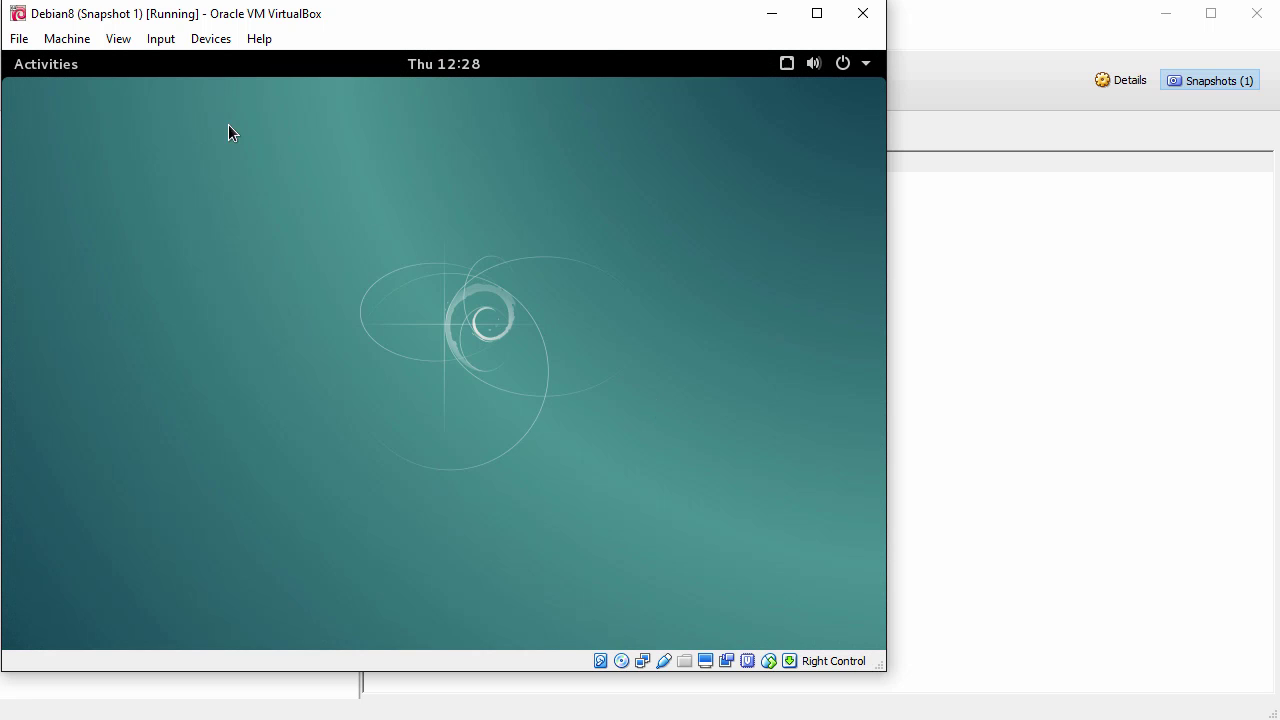
Step: Enable Auto-resize Guest Display and enlarge the VM window so the guest desktop fills the screen
left_click(122, 40)
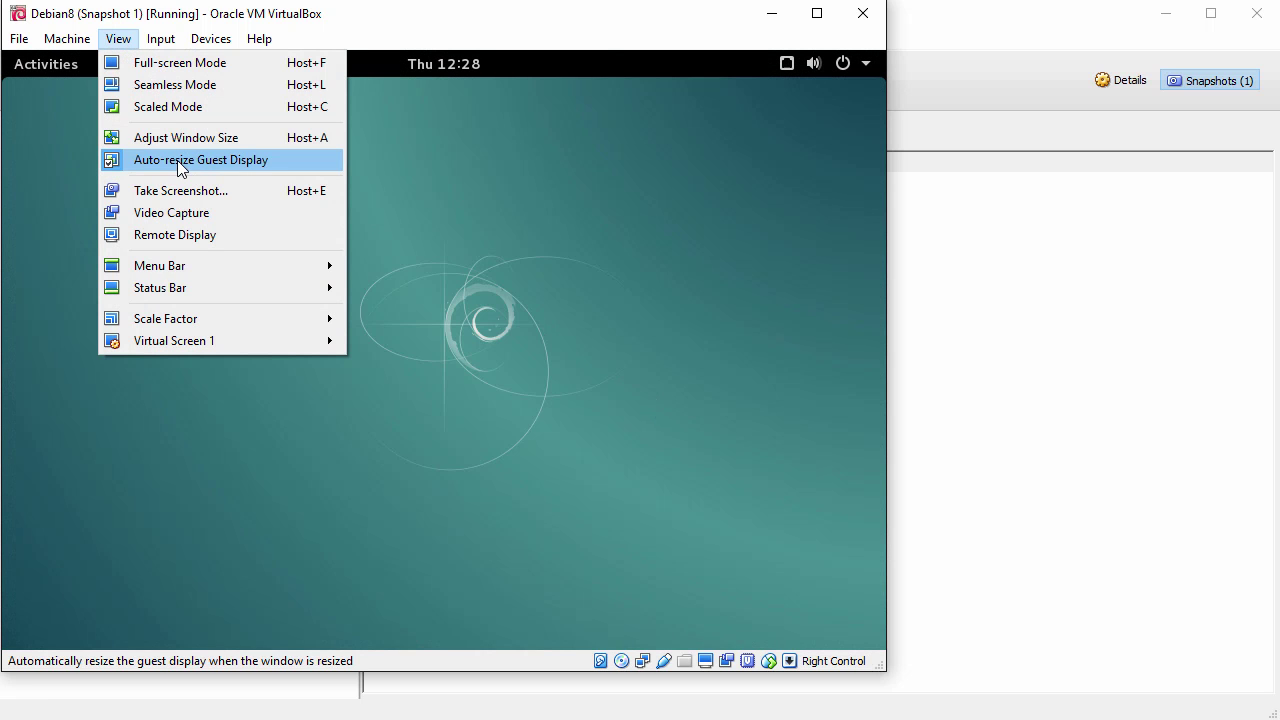
left_click(586, 299)
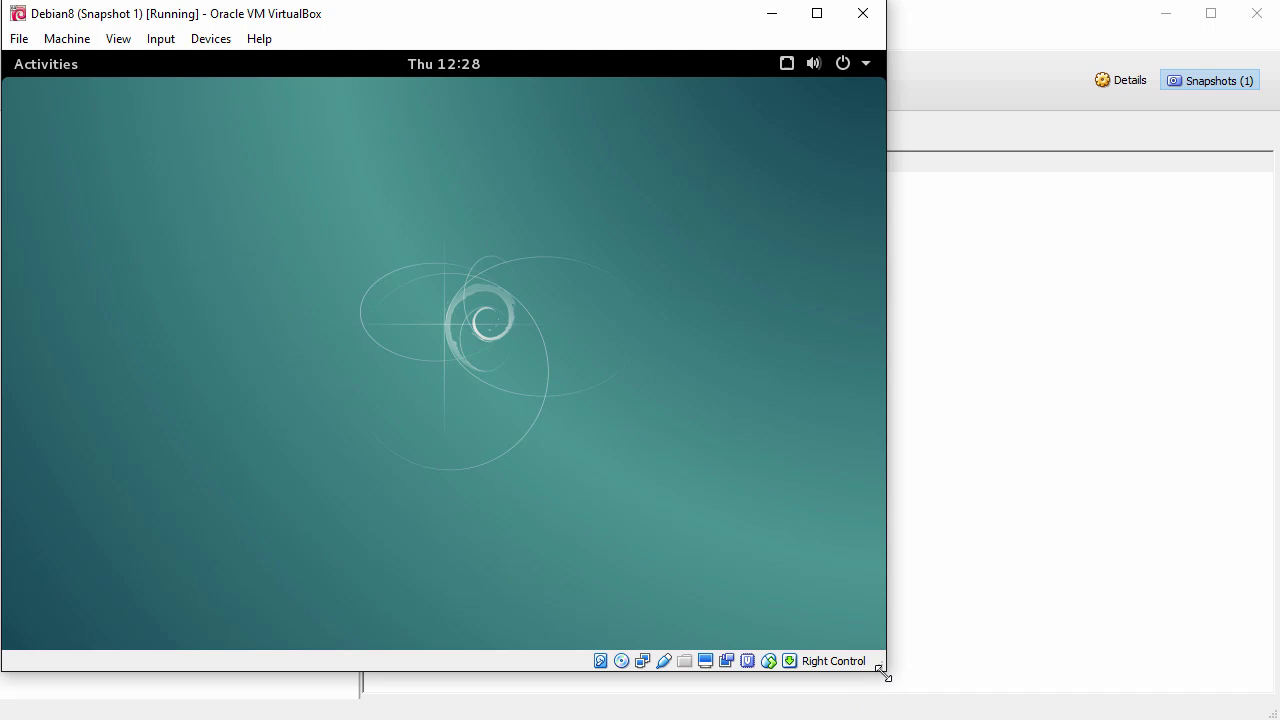
left_click_drag(884, 667, 1274, 714)
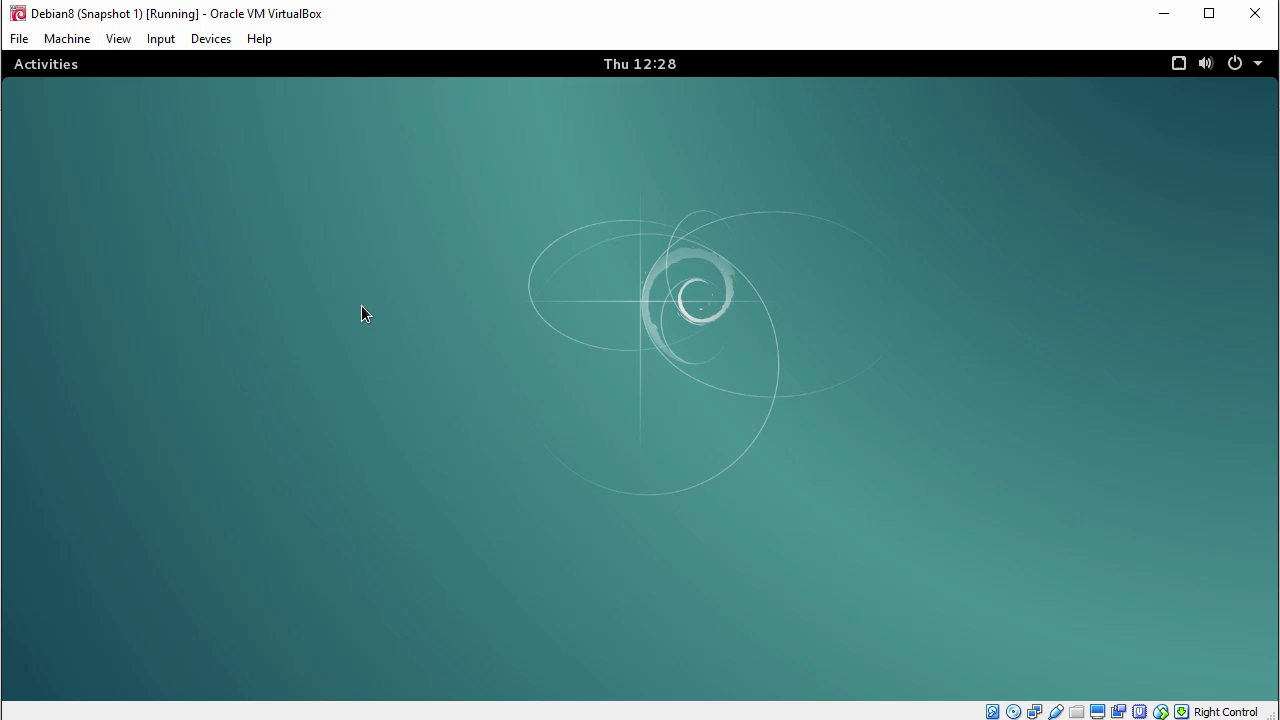
left_click(40, 68)
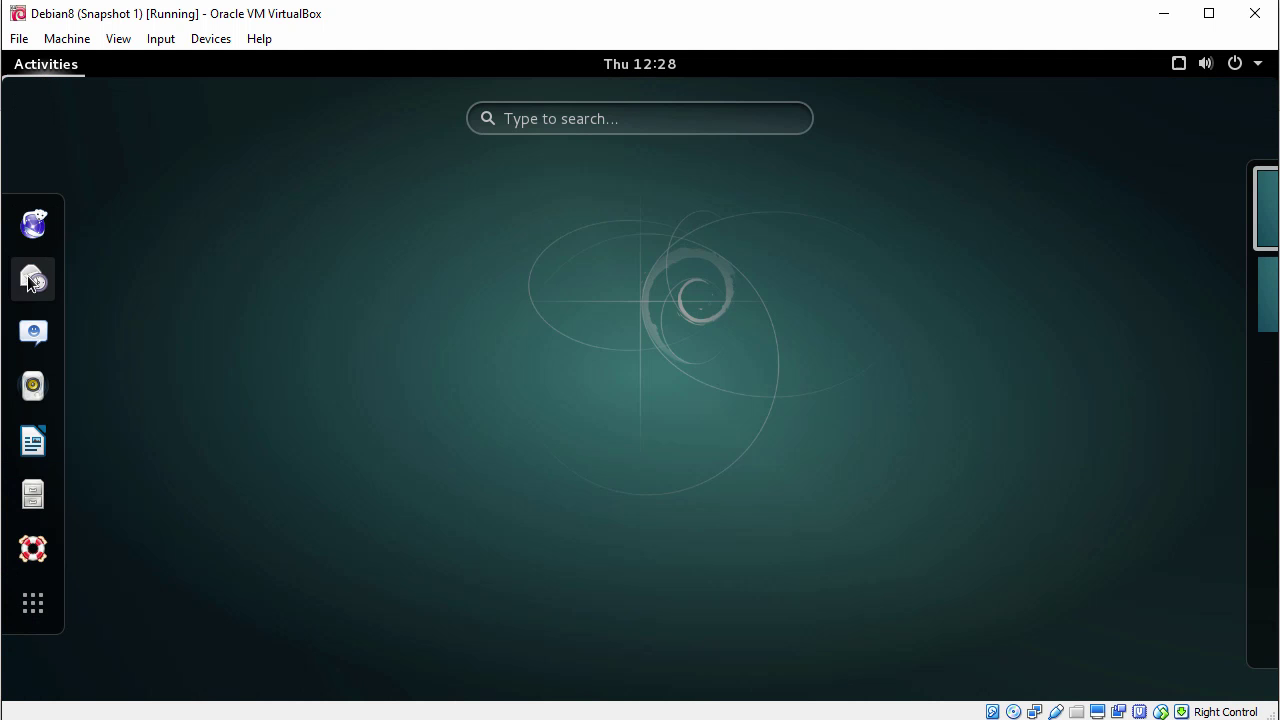
Step: Drag Drag-Drop-File.txt from the host into the guest's Home folder in Files, then close Files
left_click(34, 497)
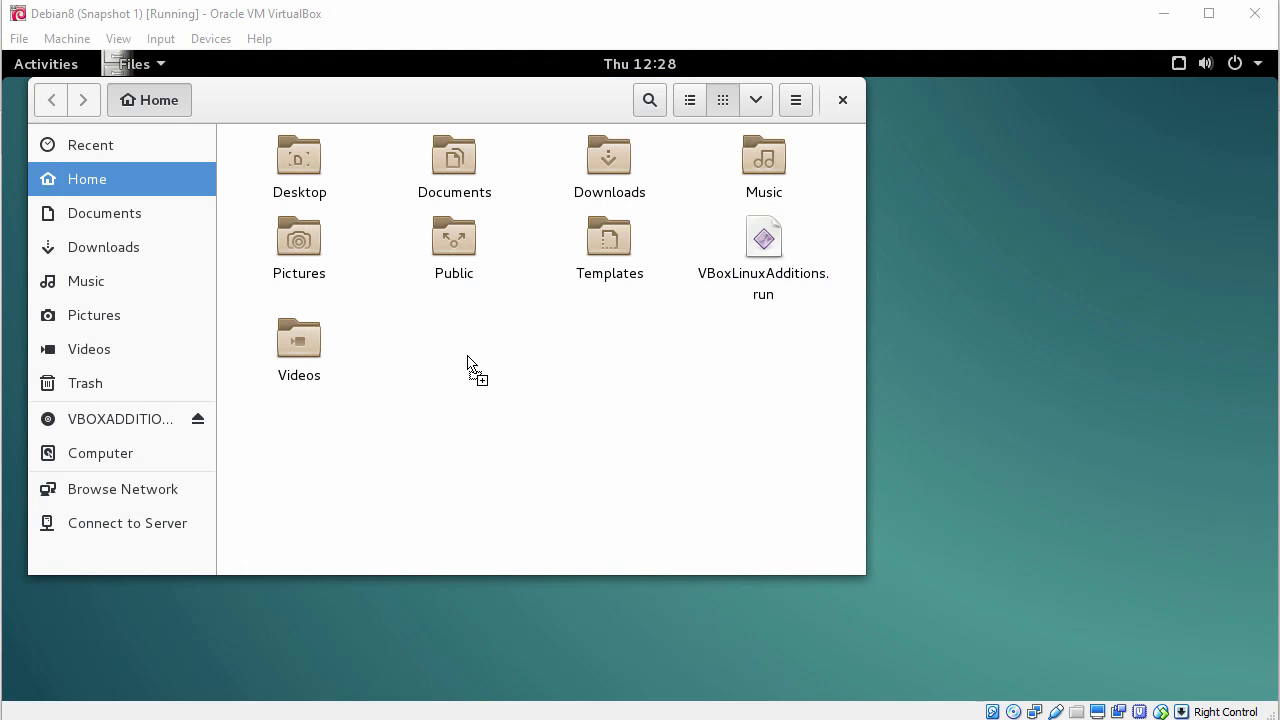
left_click_drag(480, 383, 495, 378)
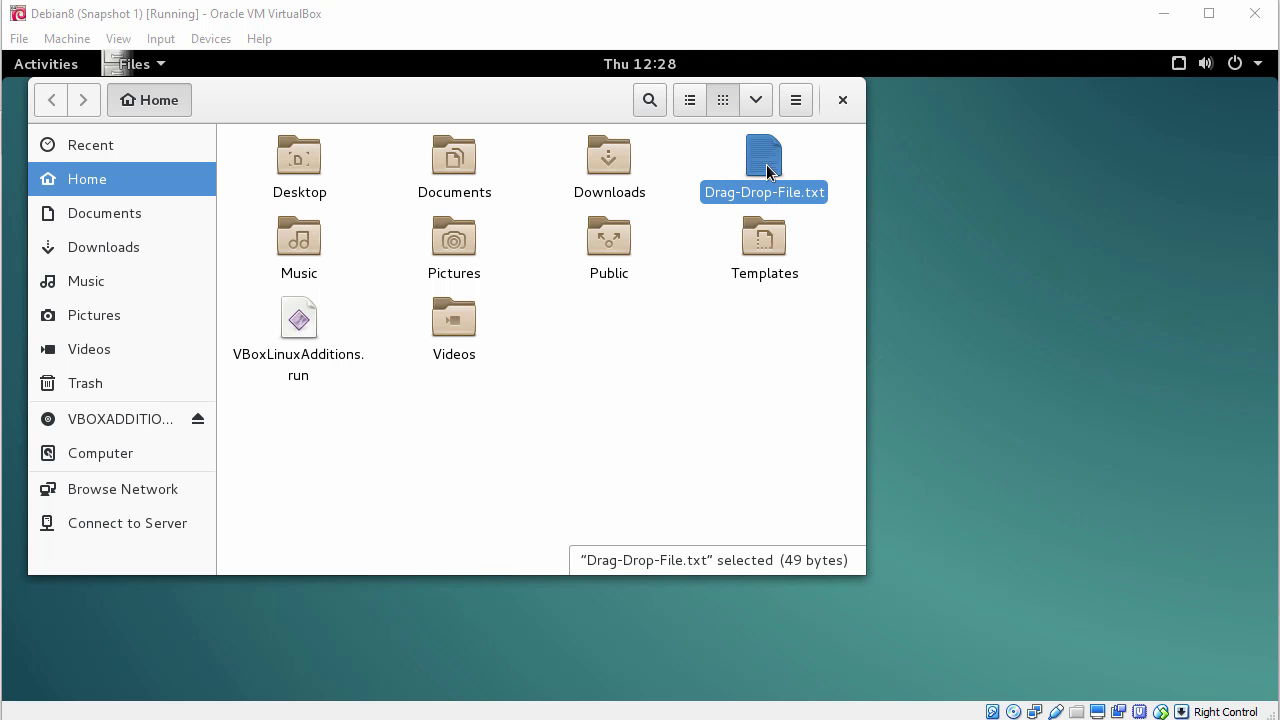
left_click(842, 101)
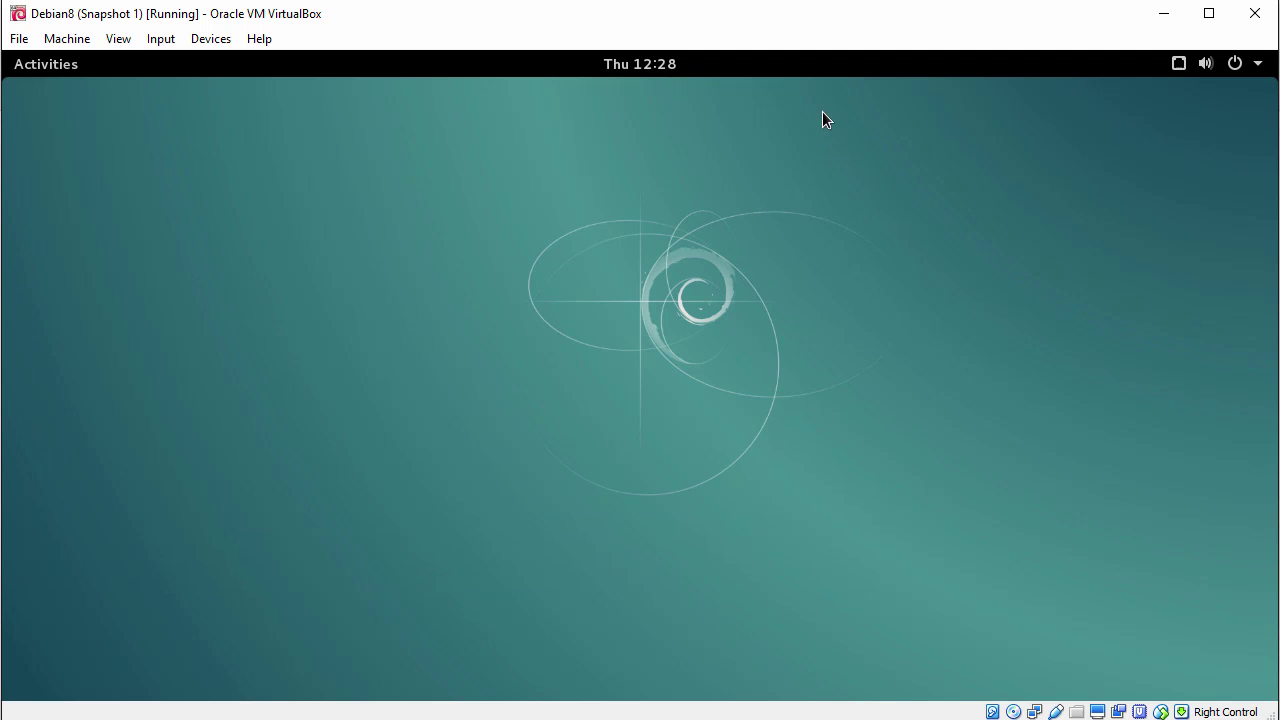
left_click(42, 67)
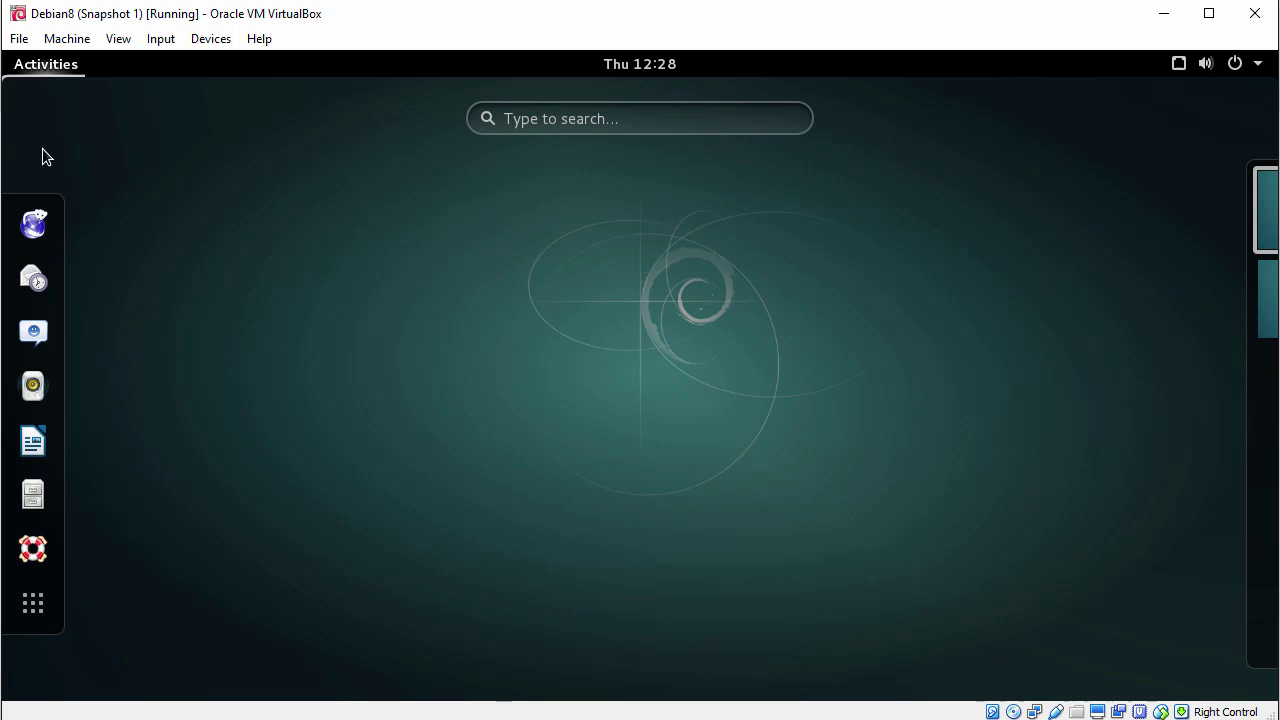
left_click(33, 228)
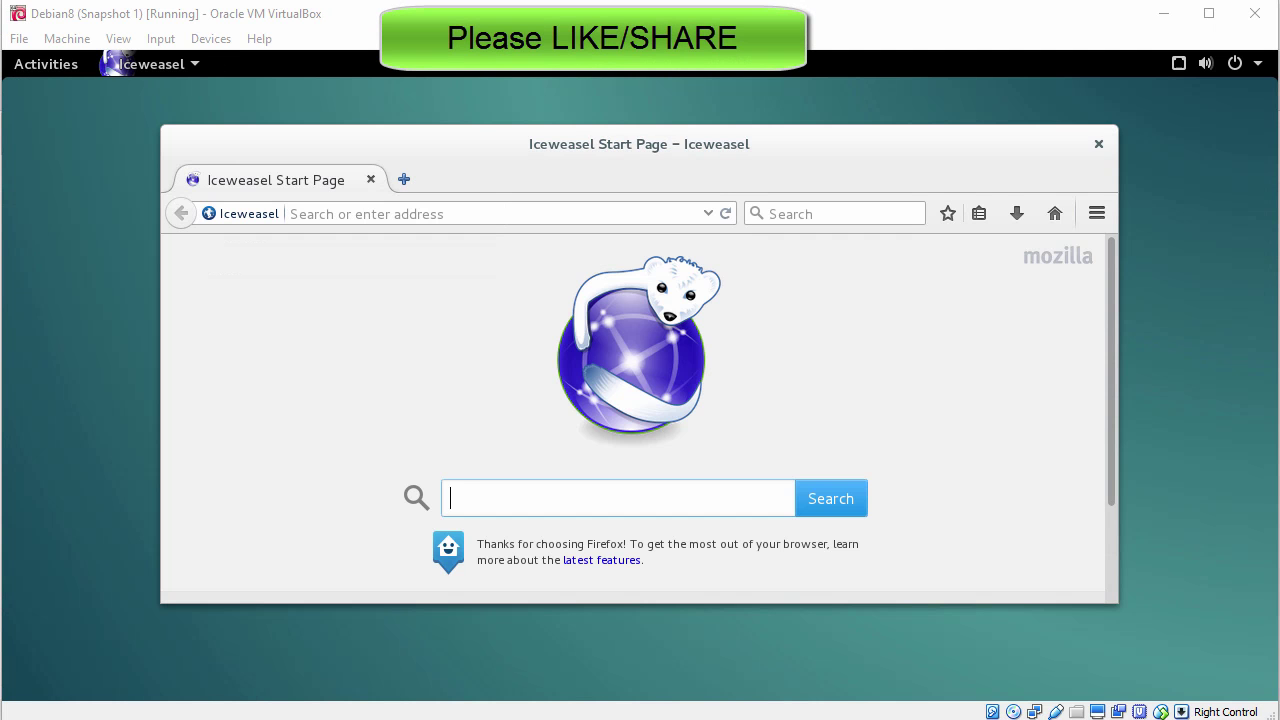
left_click(462, 212)
type("www.d")
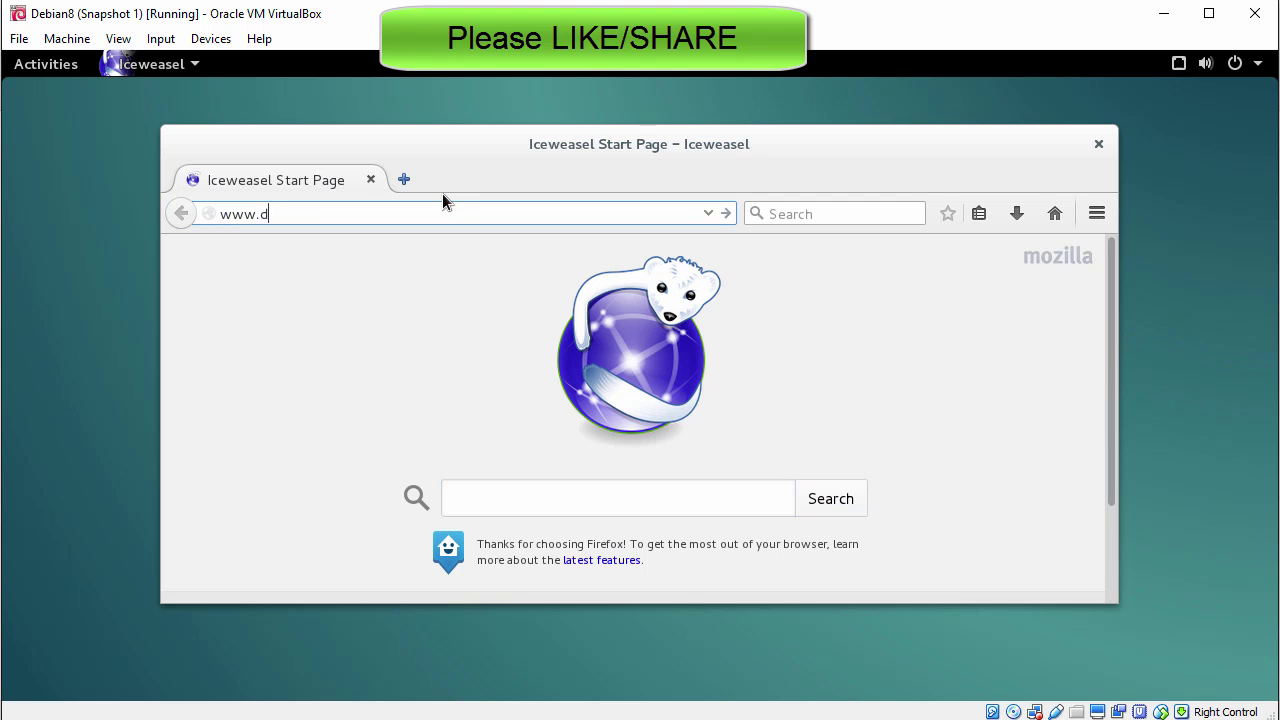
type("ebian.org")
key("Return")
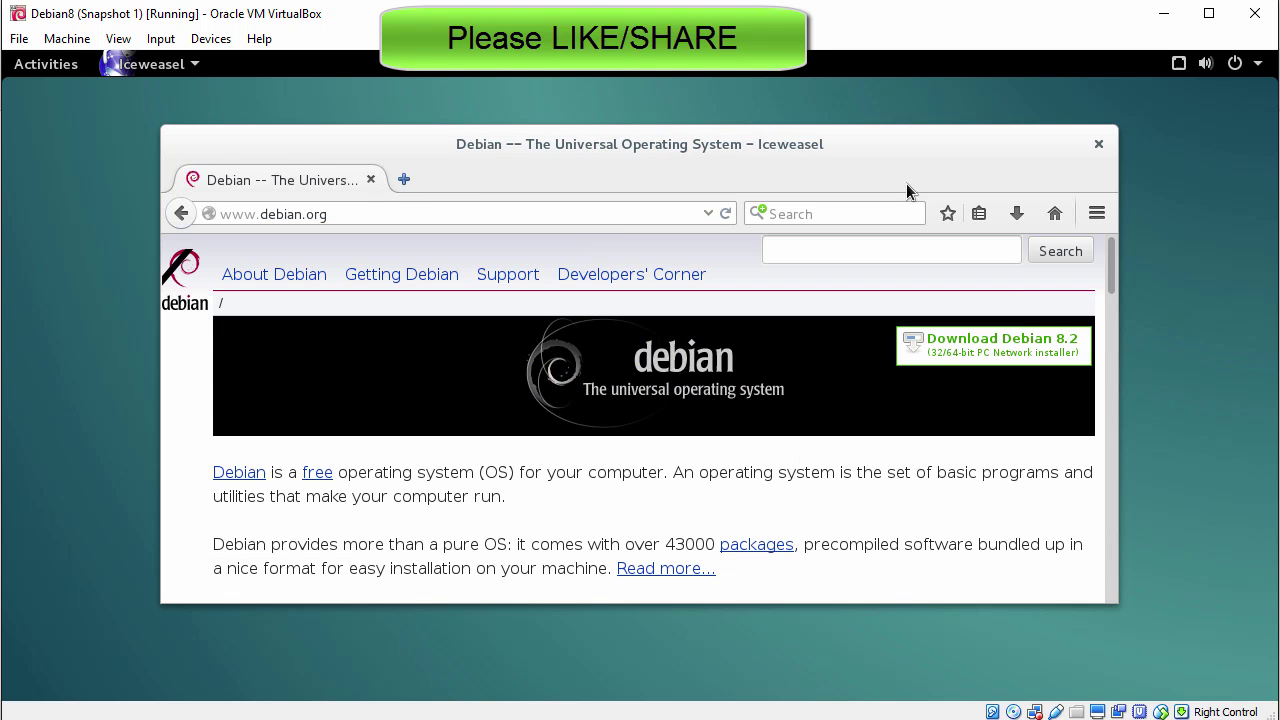
double_click(857, 151)
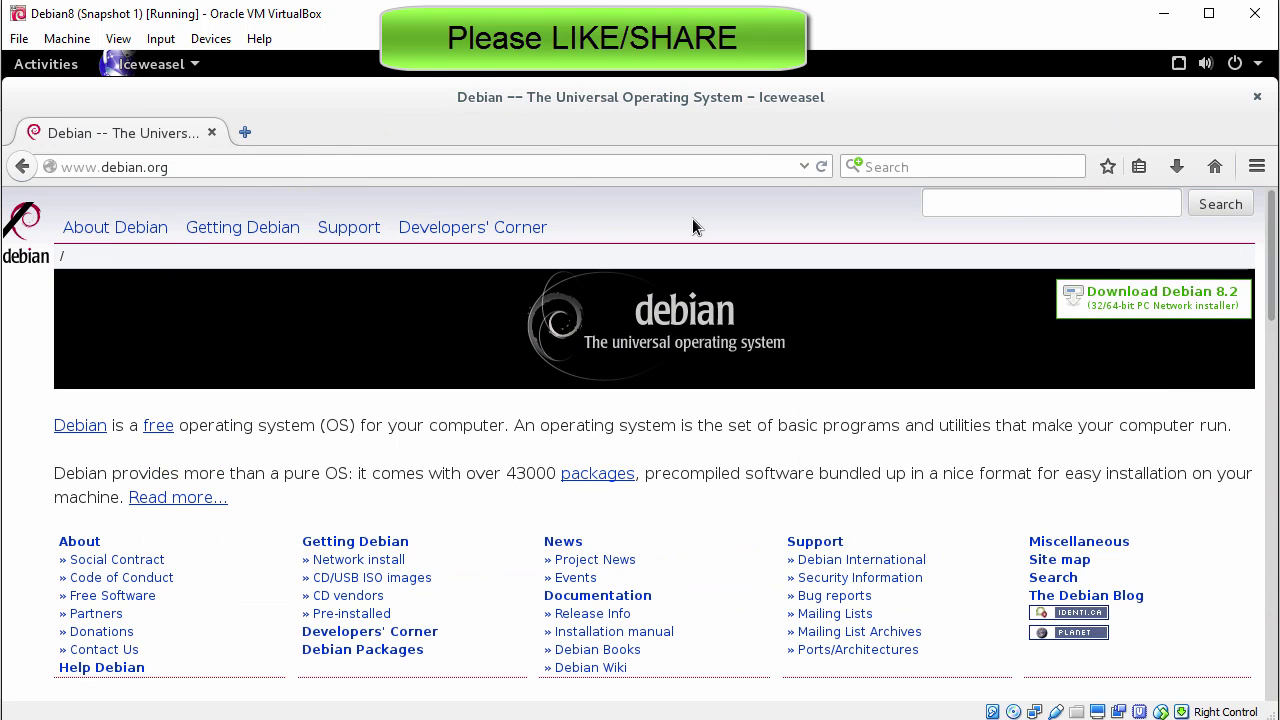
Step: Paste the host clipboard text over the address bar URL, then close Iceweasel
left_click(227, 168)
triple_click(60, 168)
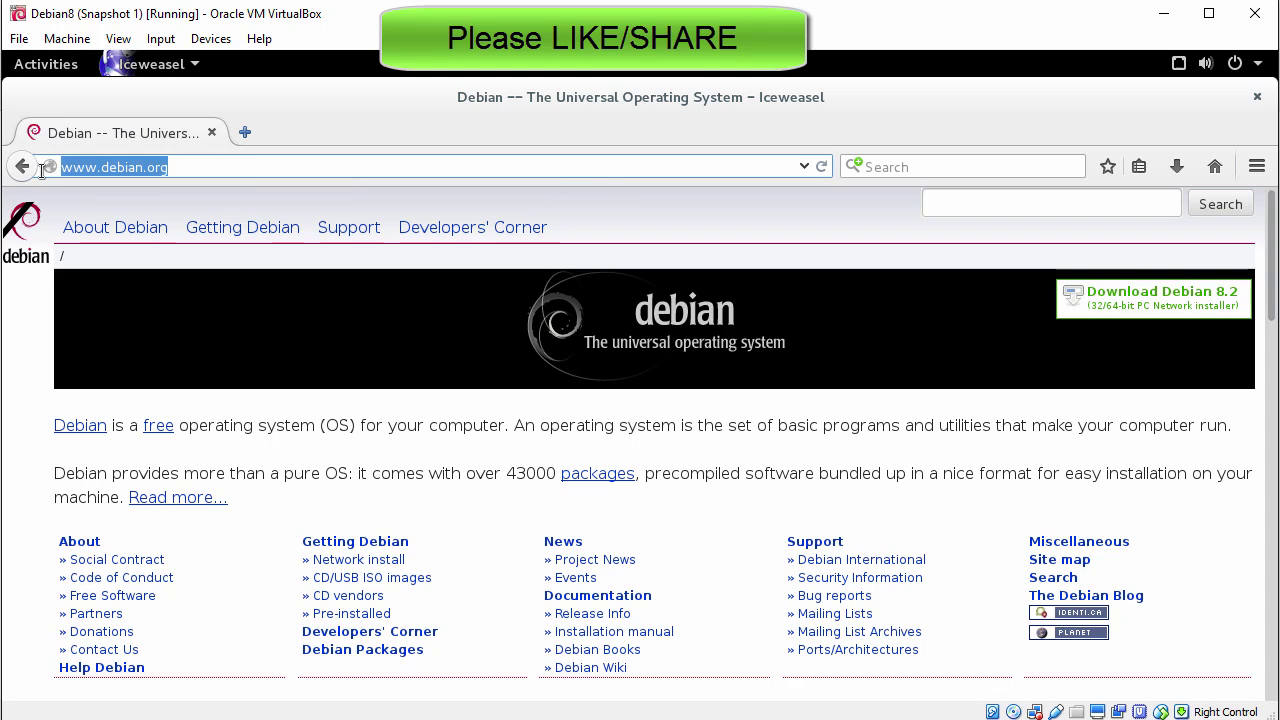
right_click(112, 162)
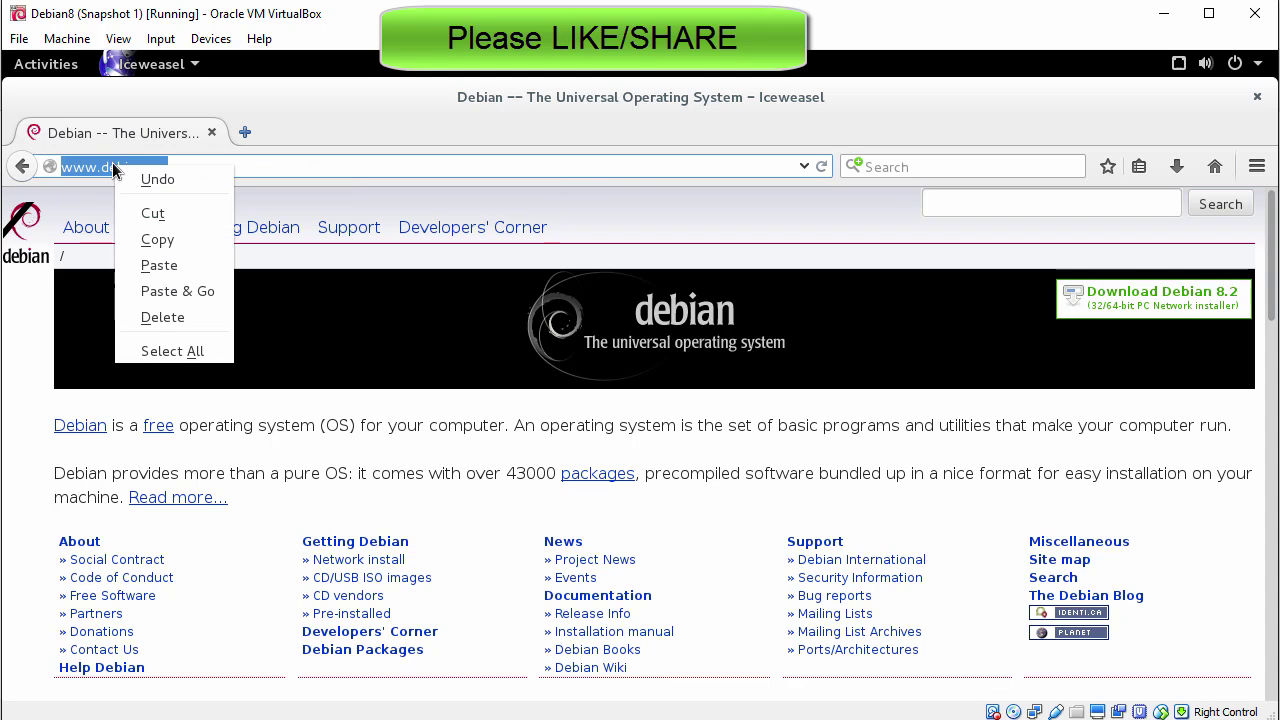
left_click(162, 265)
left_click_drag(400, 163, 52, 167)
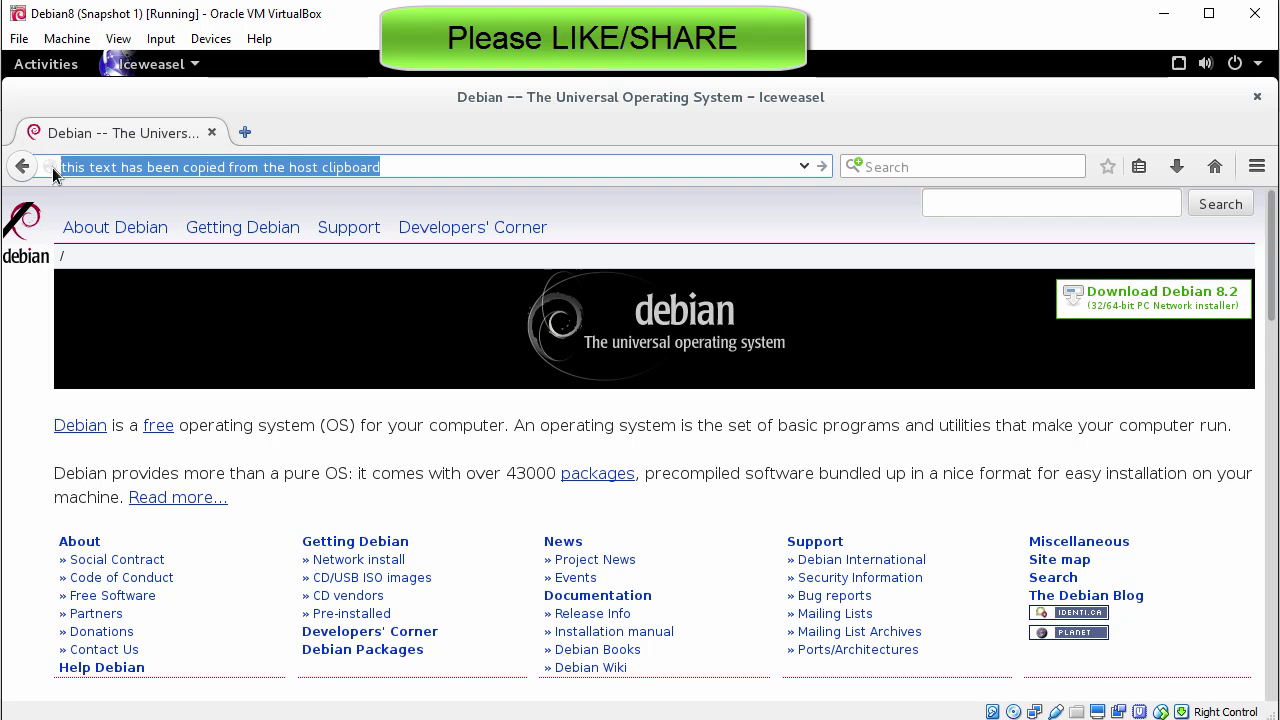
left_click(443, 163)
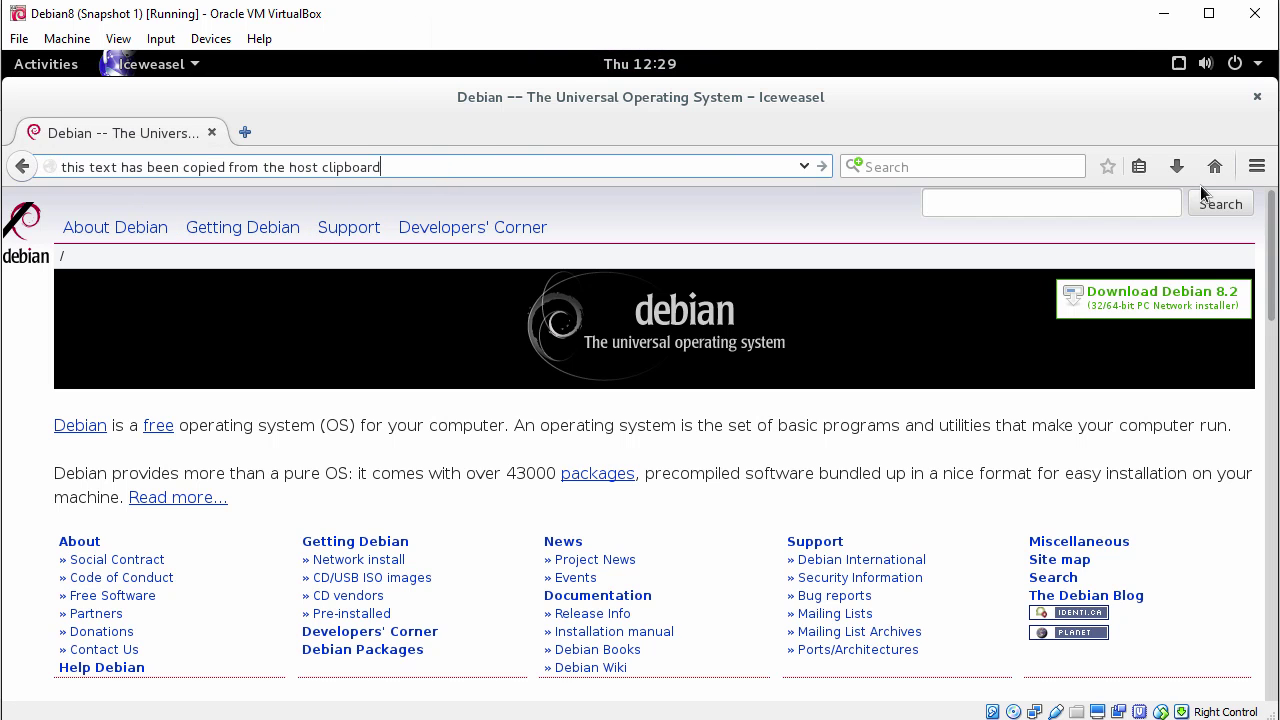
left_click(1257, 96)
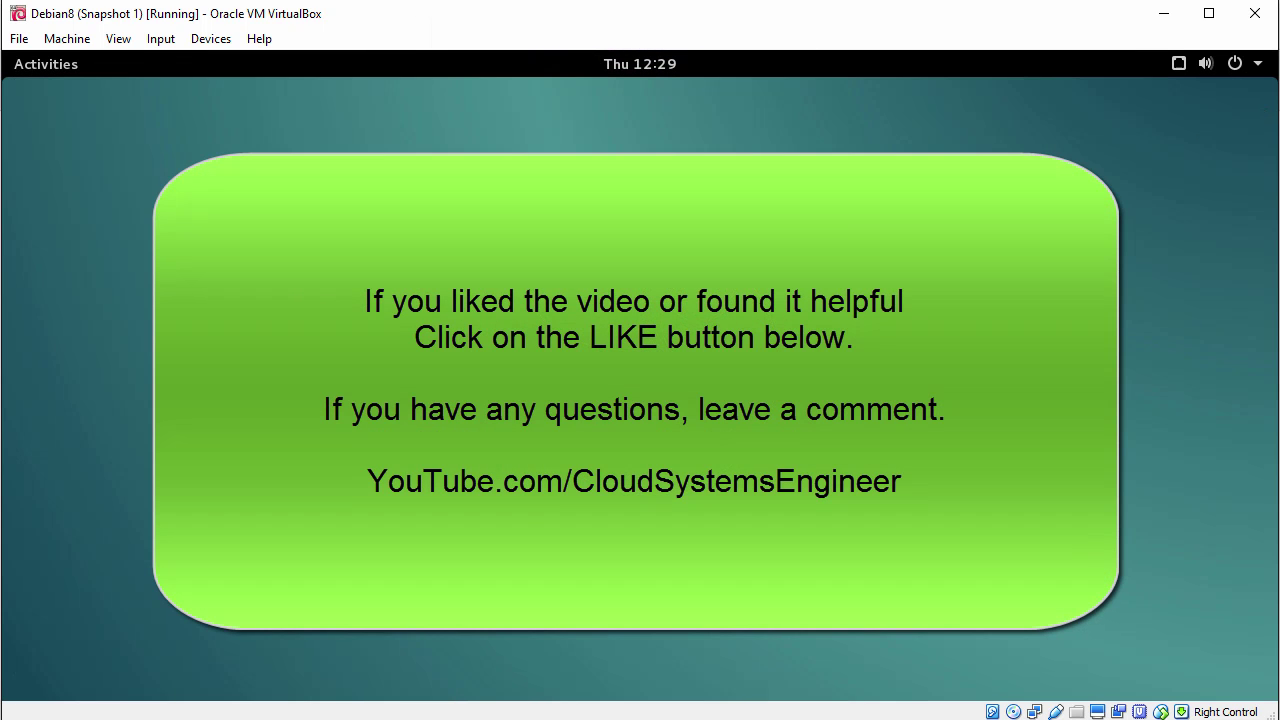